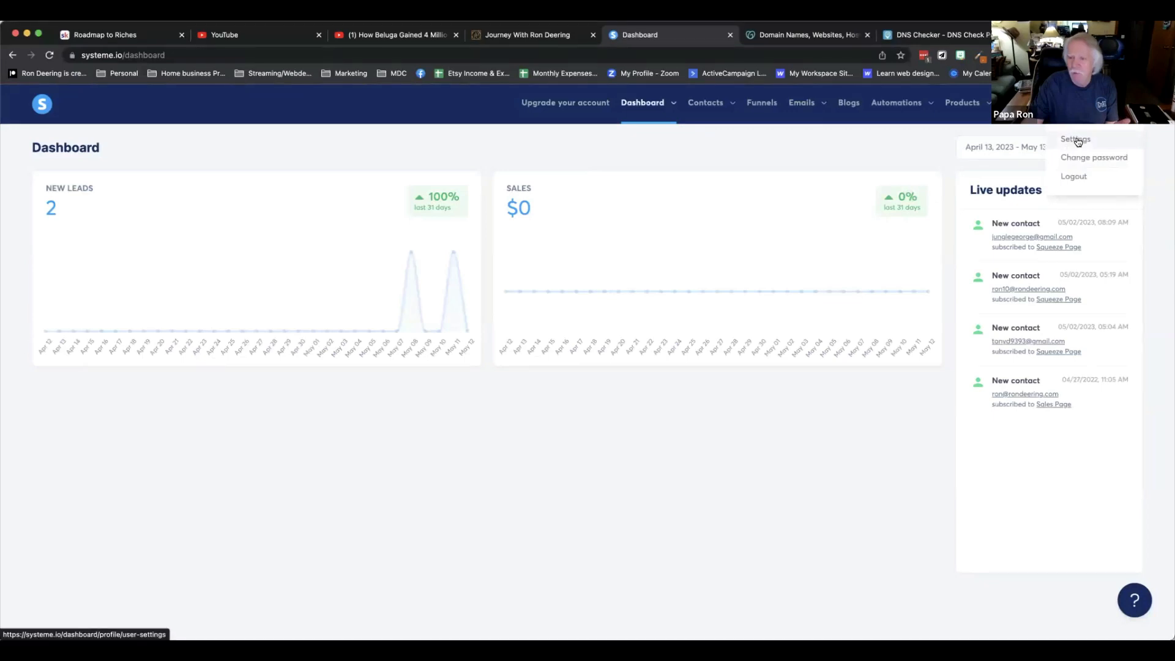
Open the account settings and go to the custom domains page.
left_click(1078, 140)
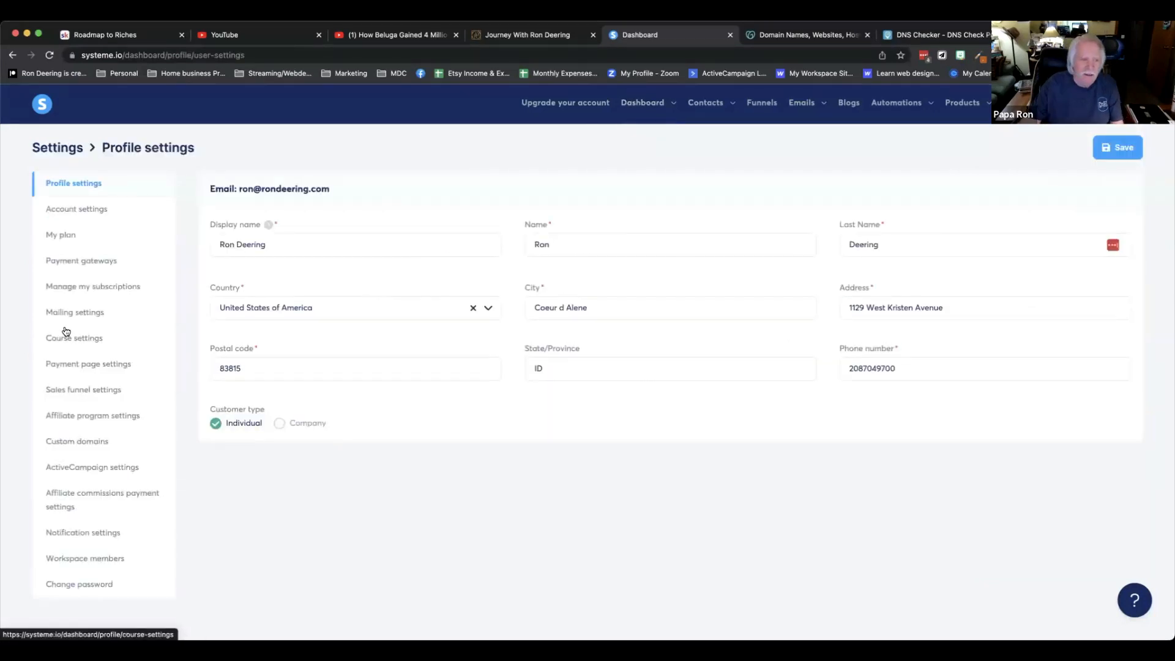
left_click(90, 446)
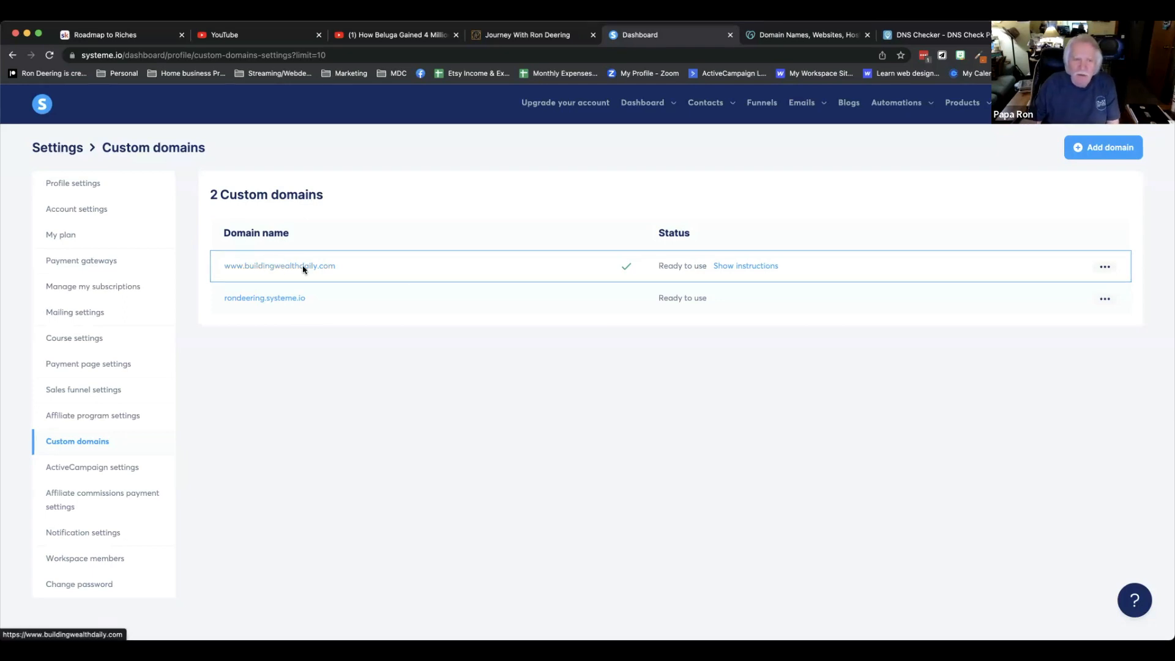
left_click(1099, 152)
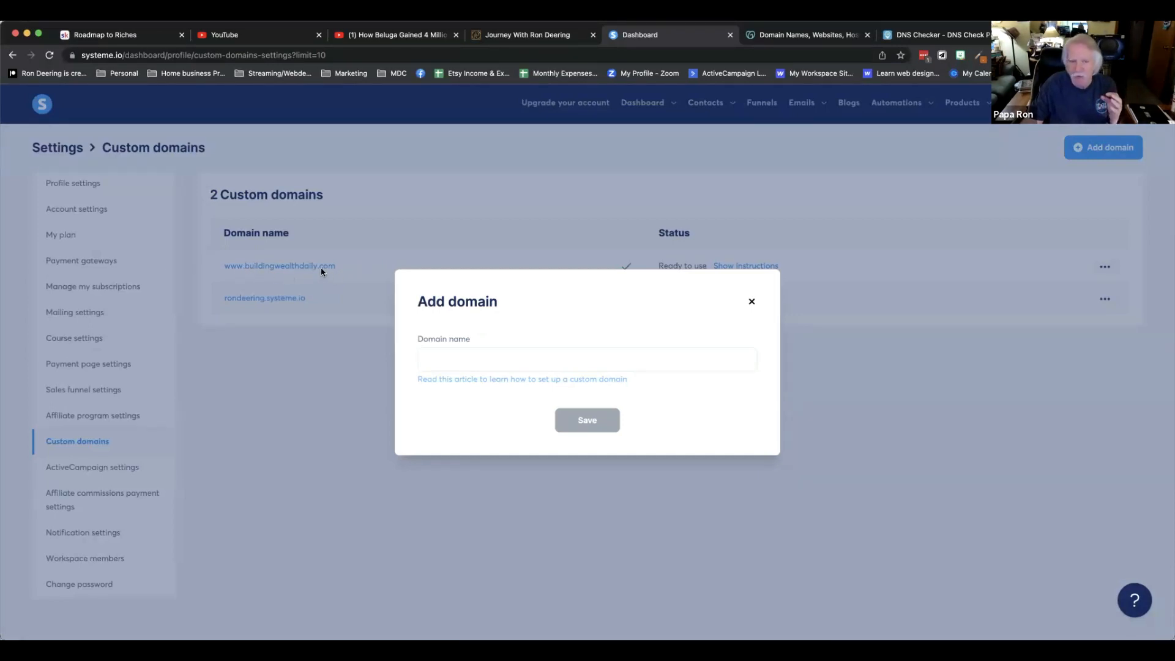
left_click(749, 303)
left_click(744, 266)
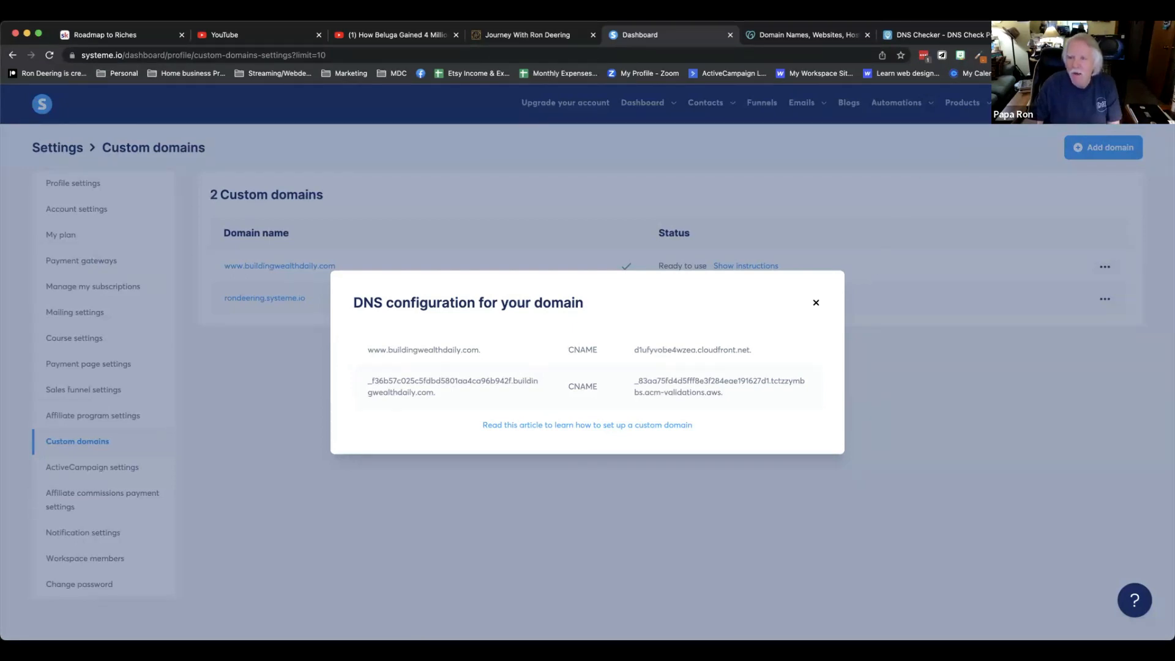
Switch to GoDaddy and open the DNS management page for buildingwealthdaily.com from My Products.
left_click(827, 37)
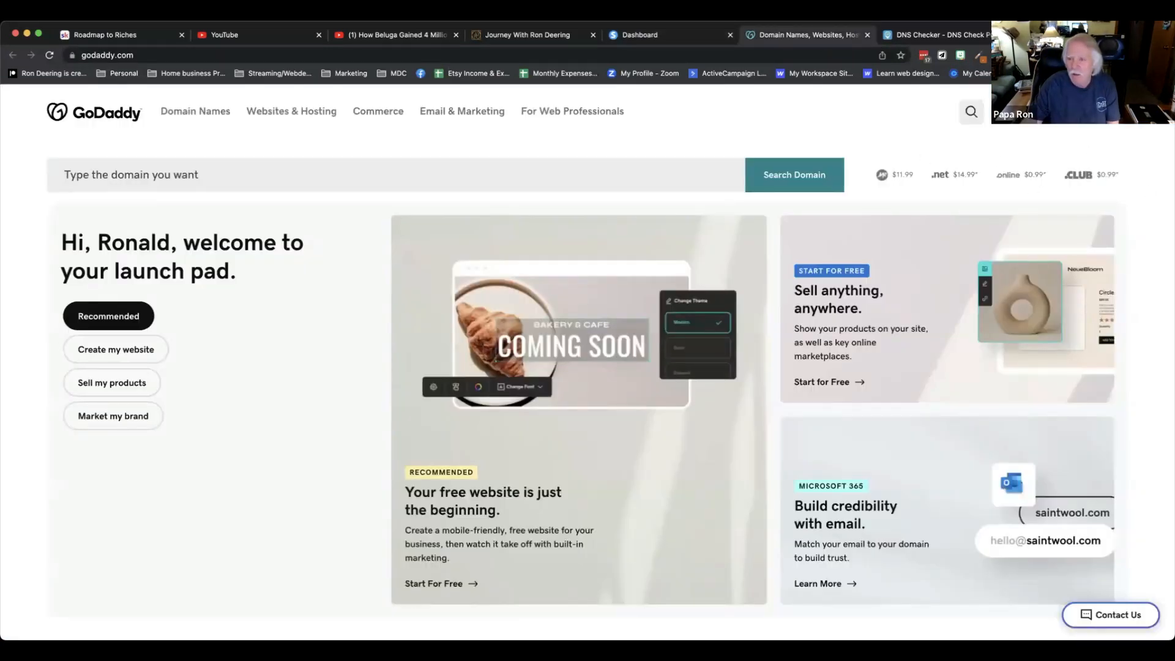
left_click(1086, 116)
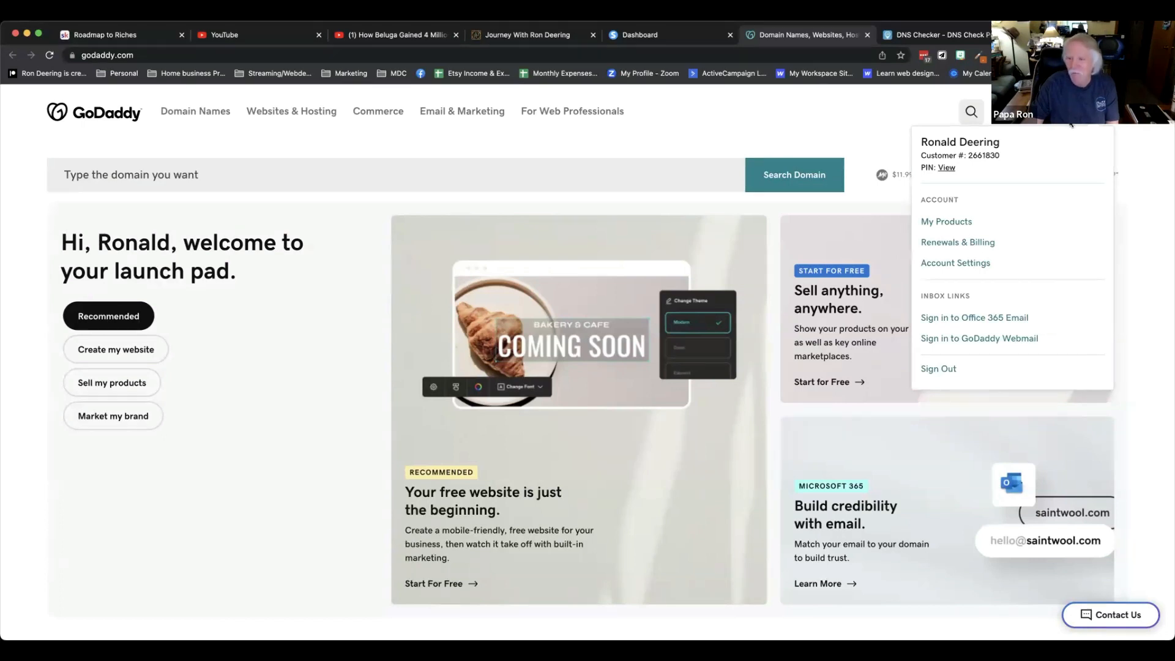
left_click(956, 224)
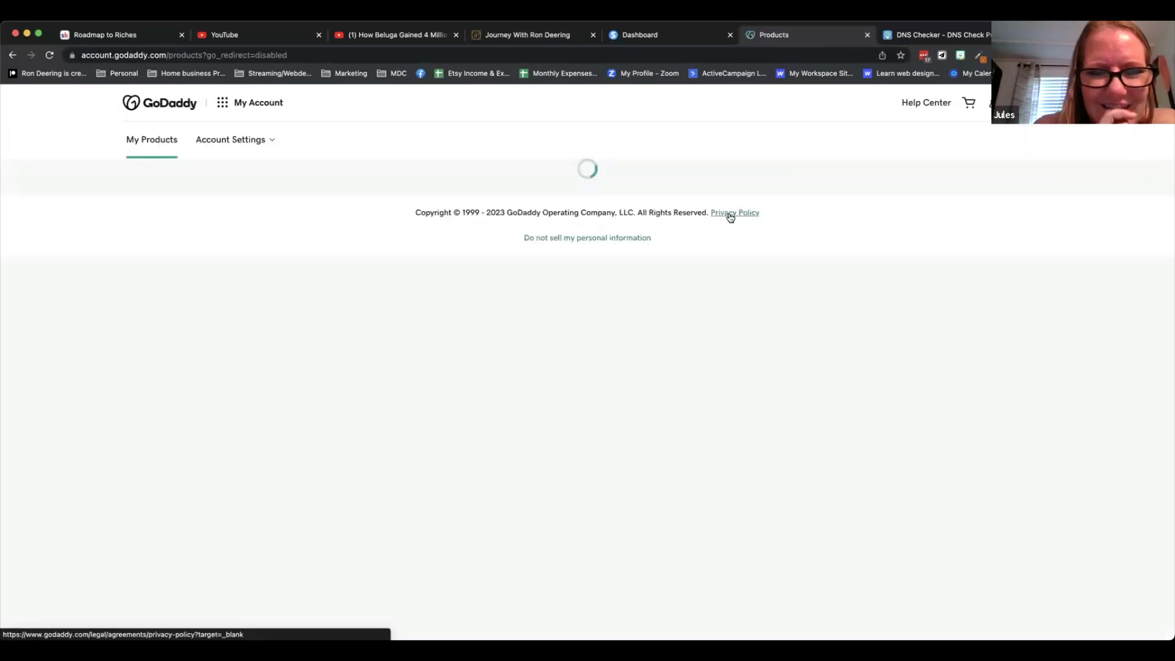
scroll(730, 217, "down", 4)
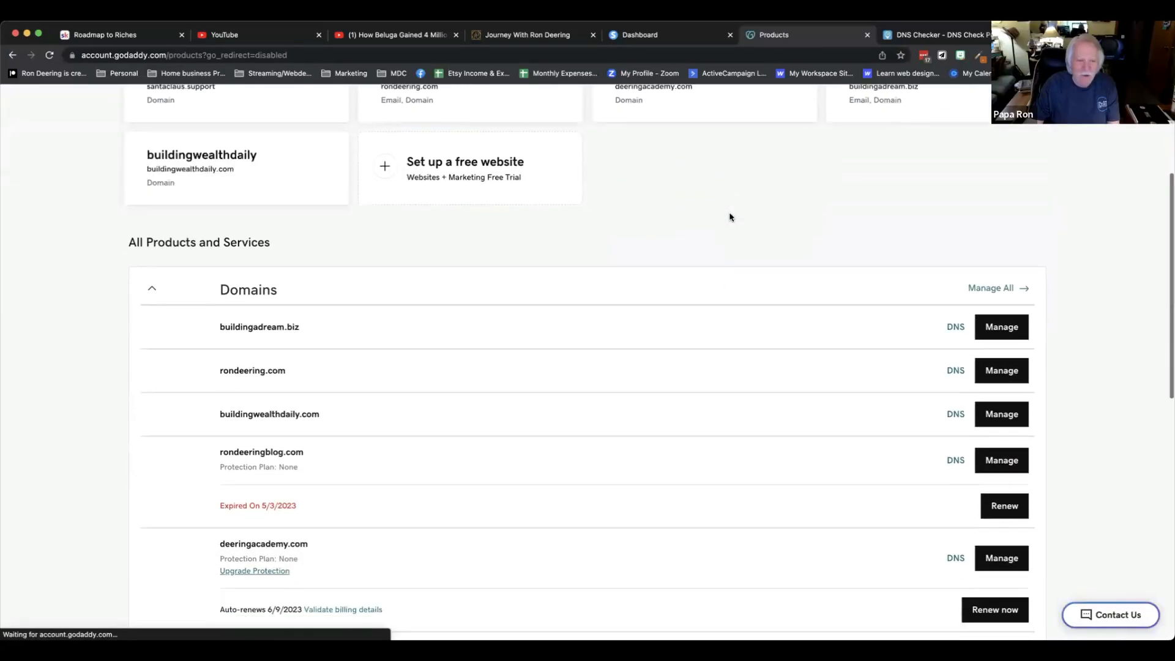
scroll(735, 239, "down", 1)
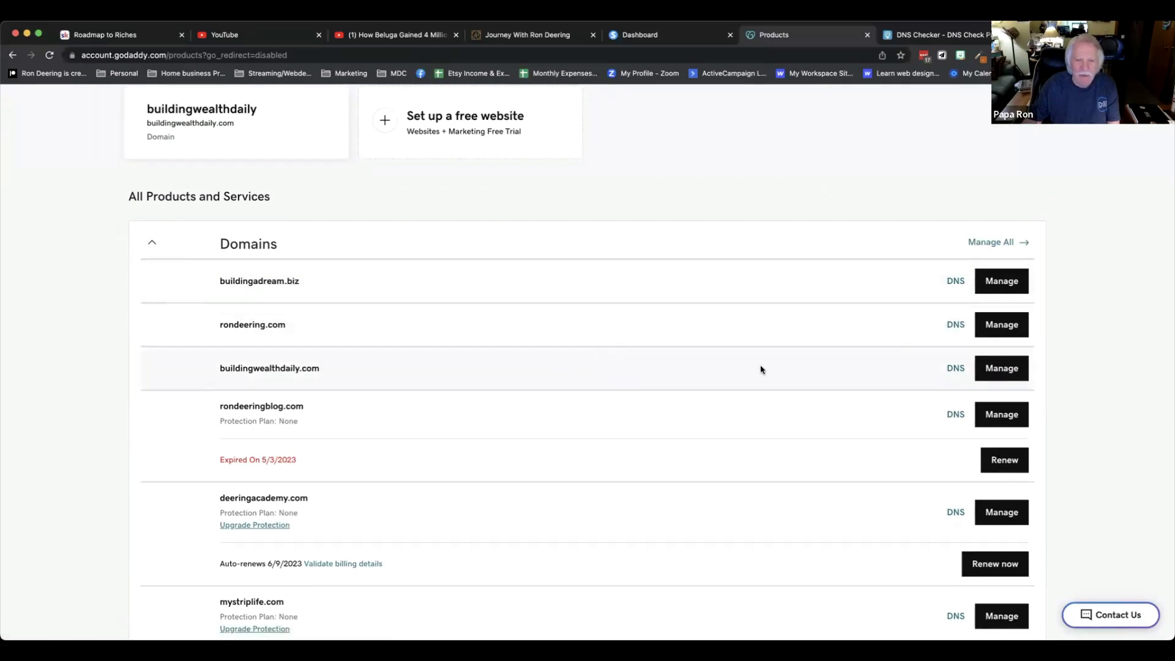
left_click(954, 370)
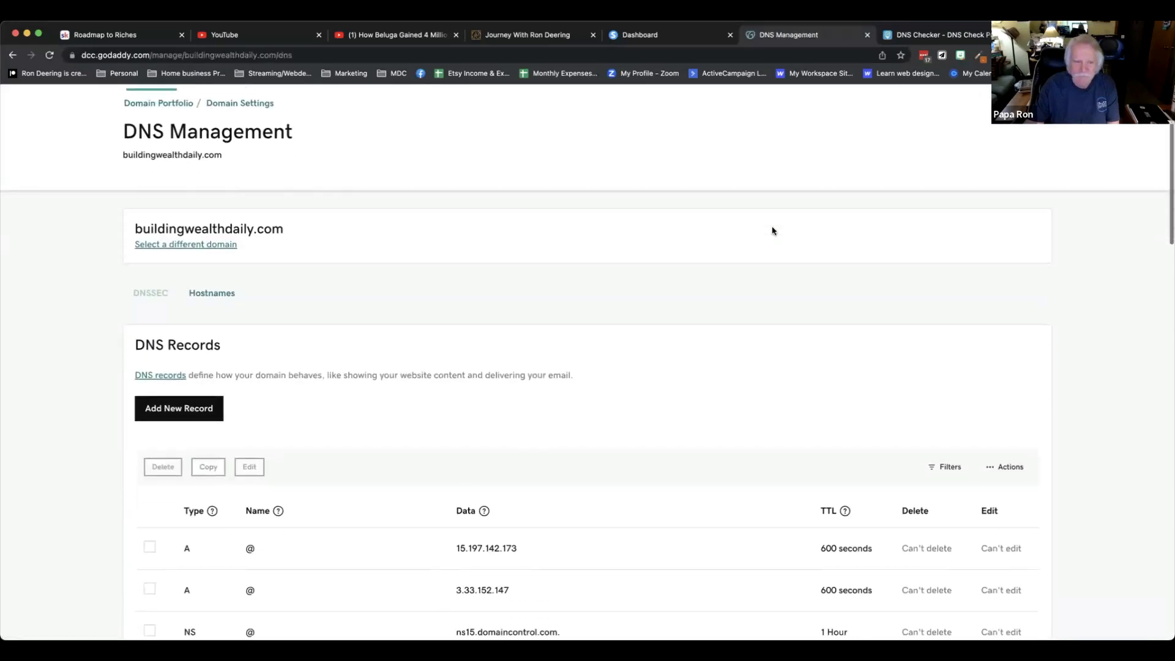
Start adding a new DNS record and set its type to CNAME.
scroll(772, 231, "down", 3)
scroll(772, 231, "down", 5)
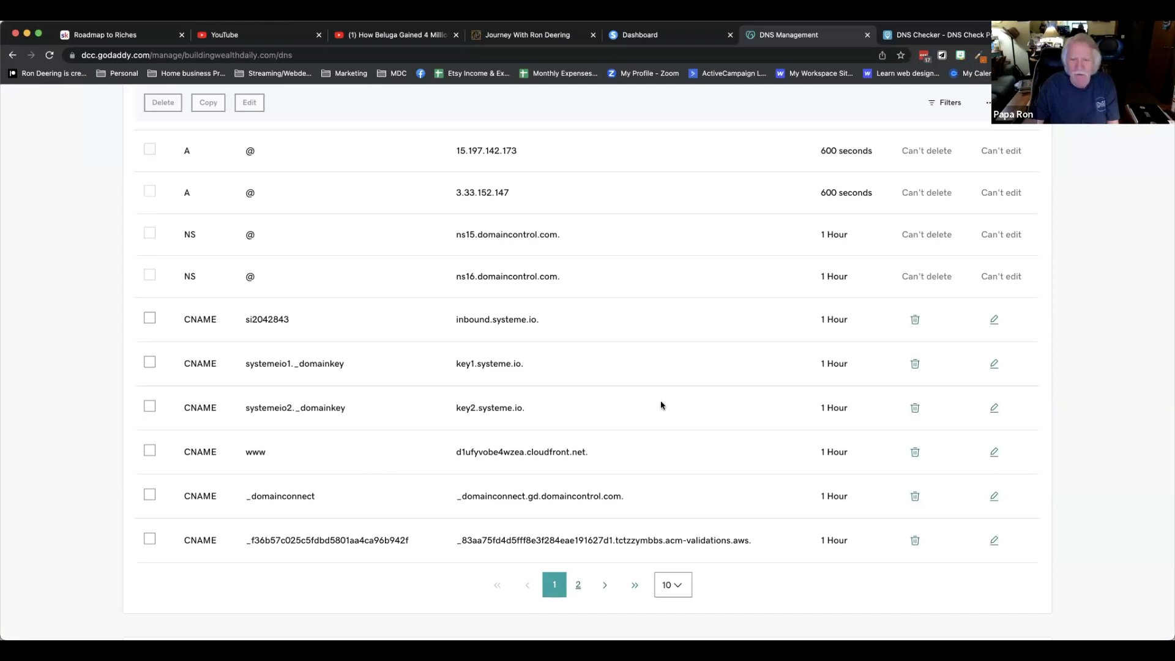
scroll(630, 414, "up", 3)
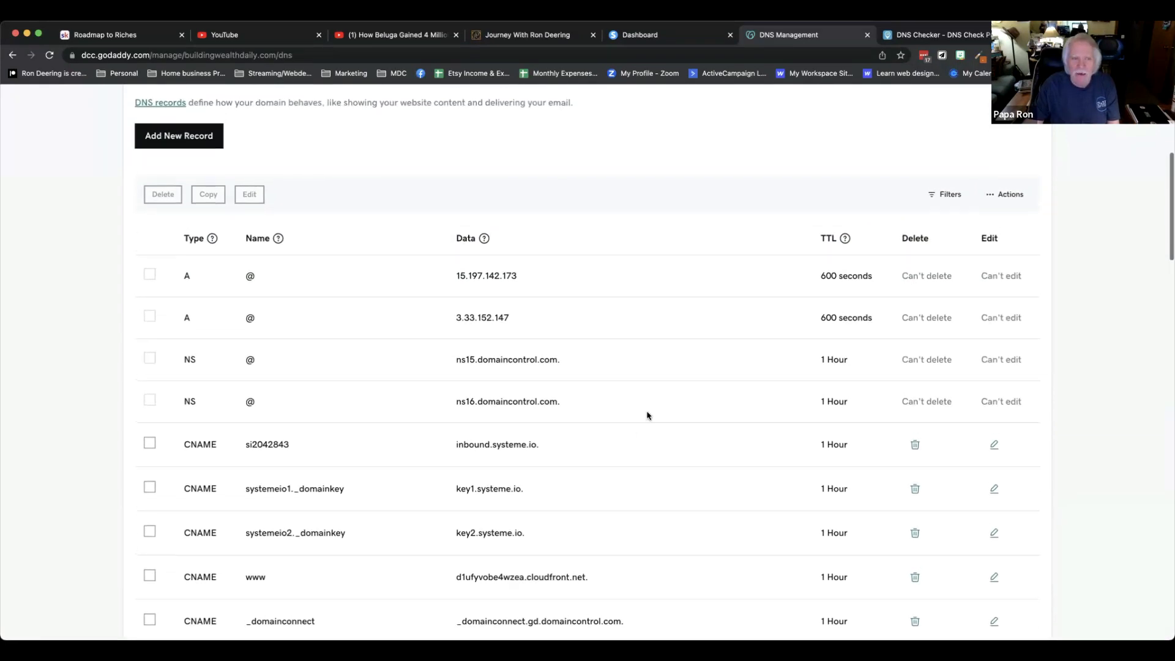
left_click(189, 140)
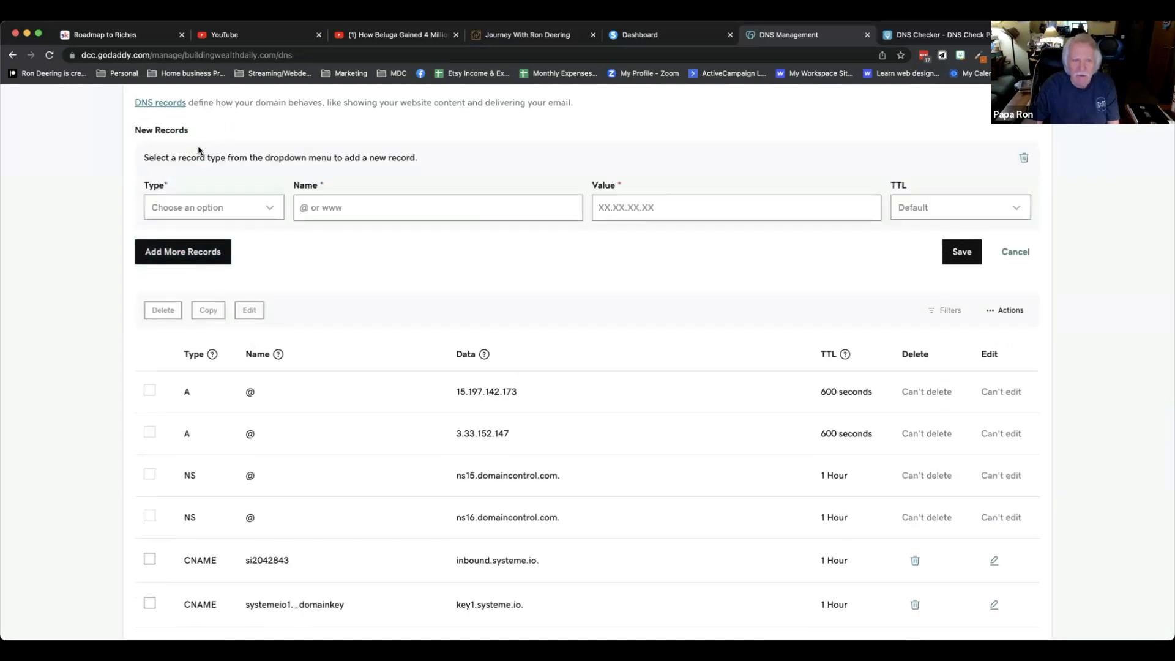
left_click(271, 210)
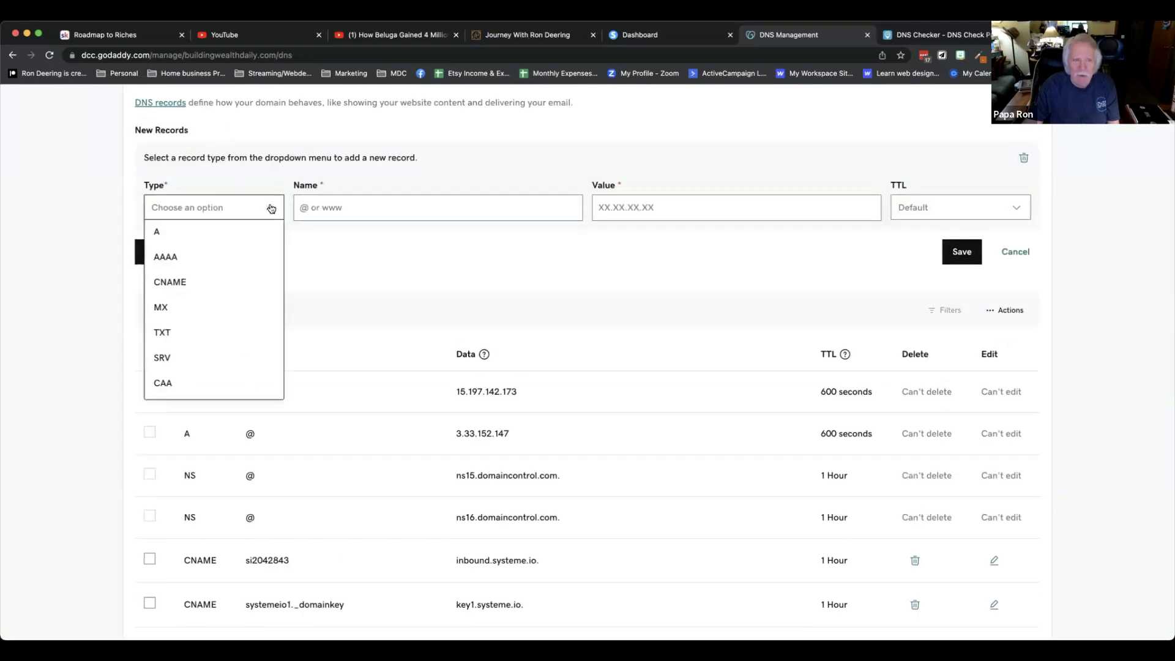
left_click(186, 285)
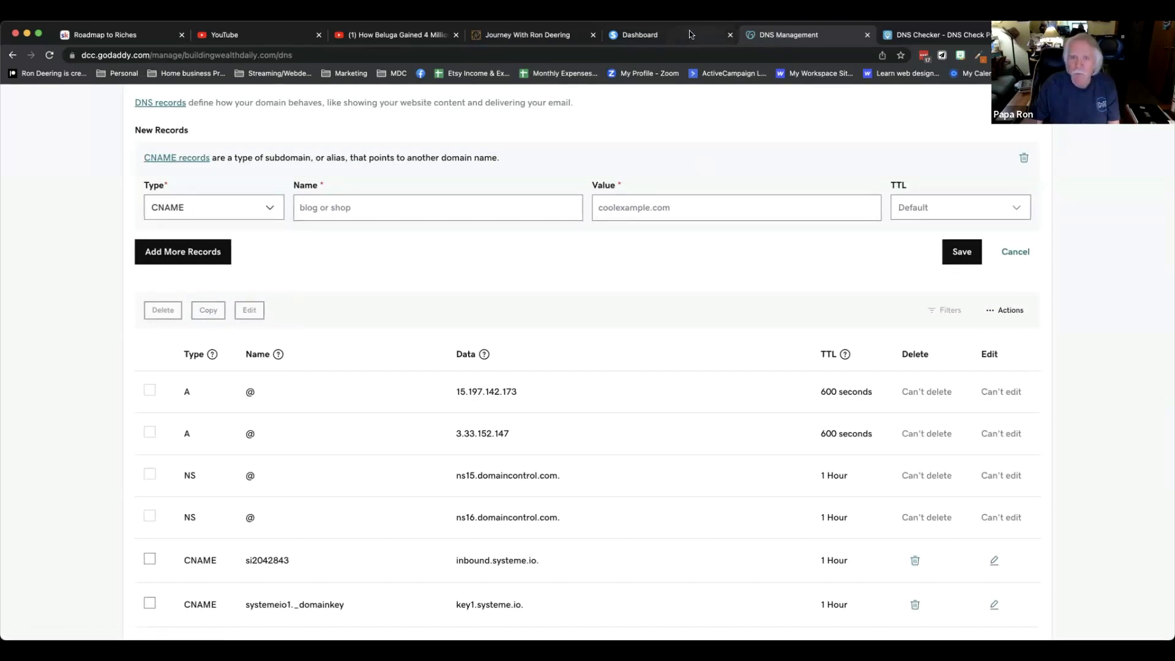
Set the new CNAME record's name to www, comparing against the systeme.io DNS instructions.
left_click(670, 40)
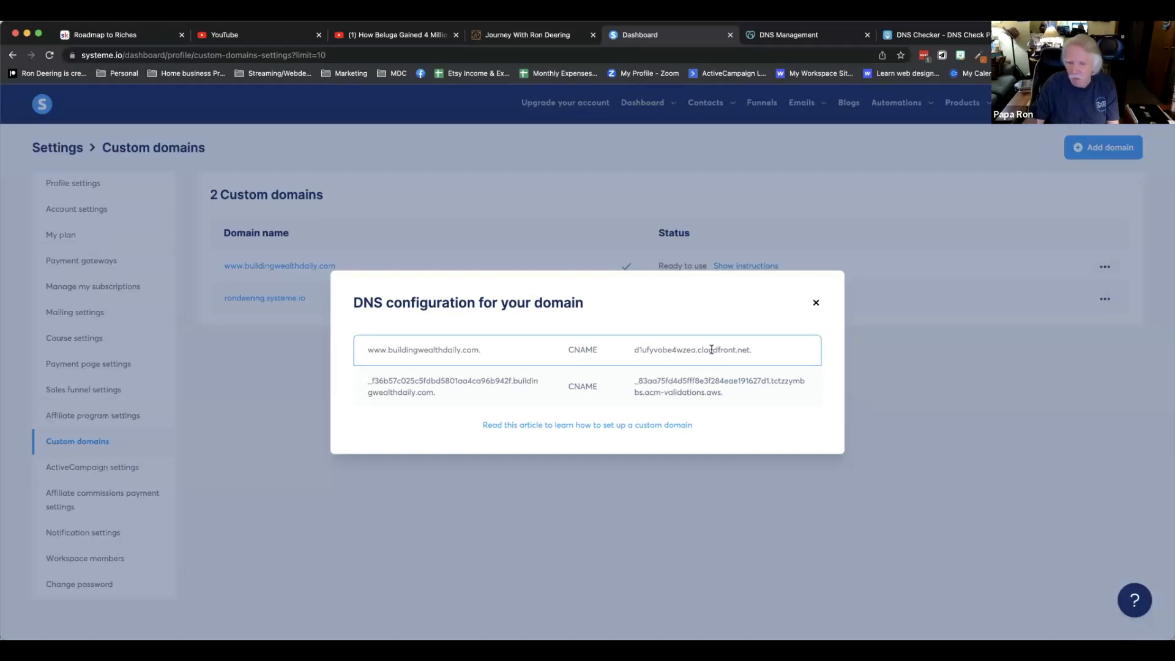
left_click(800, 36)
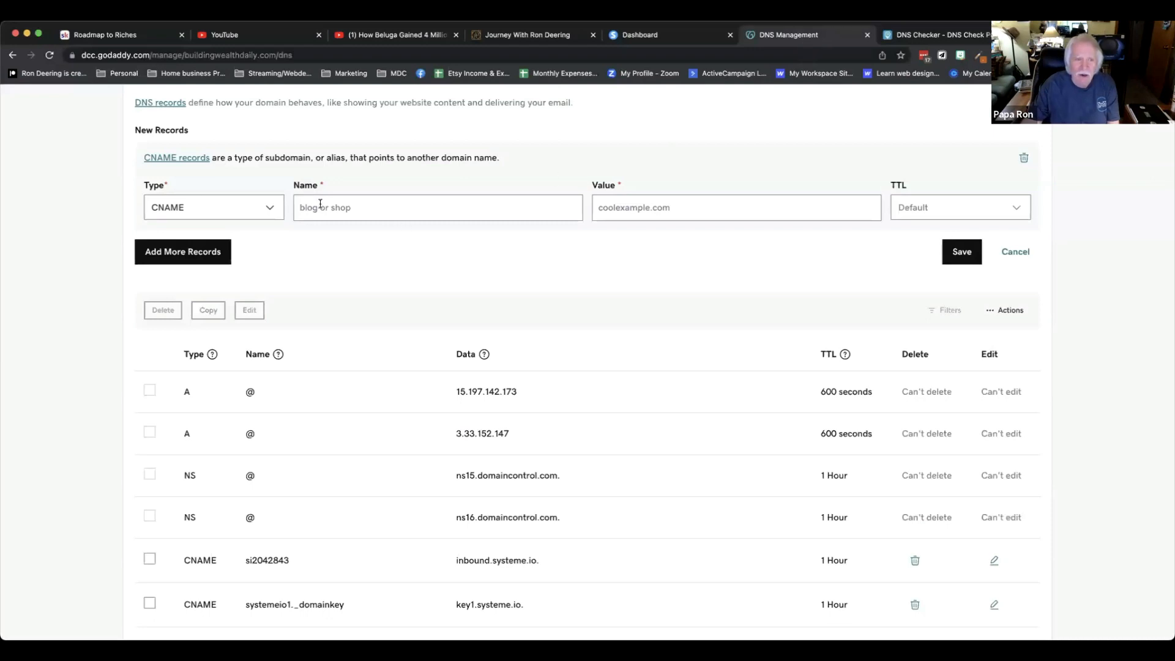
left_click(318, 206)
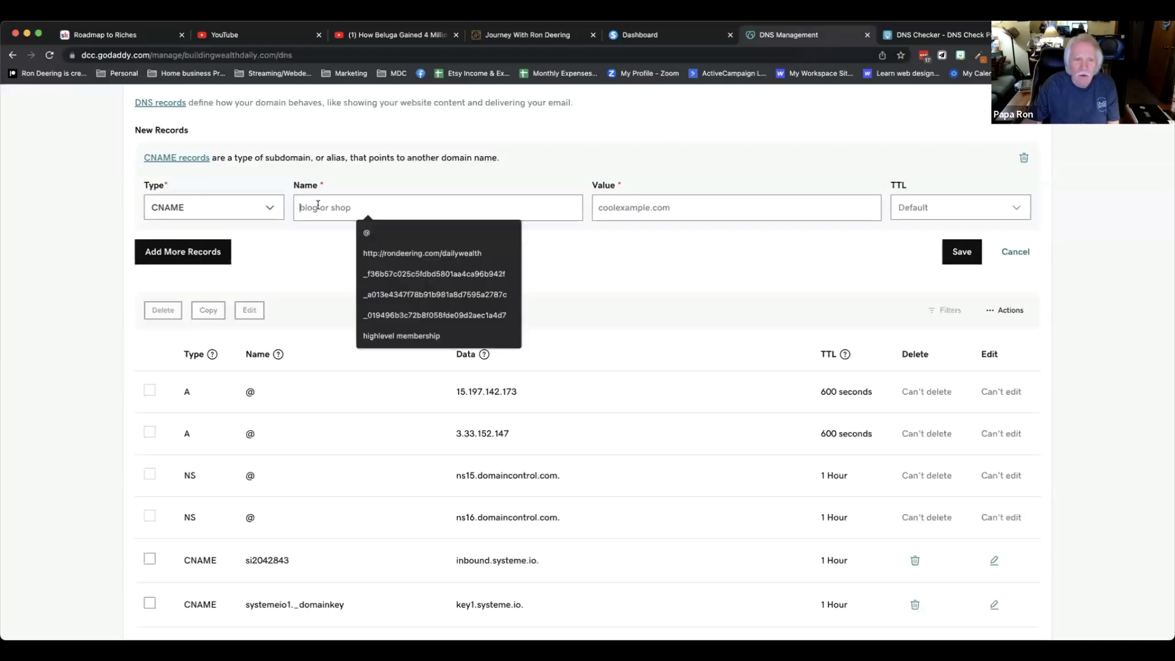
left_click(674, 38)
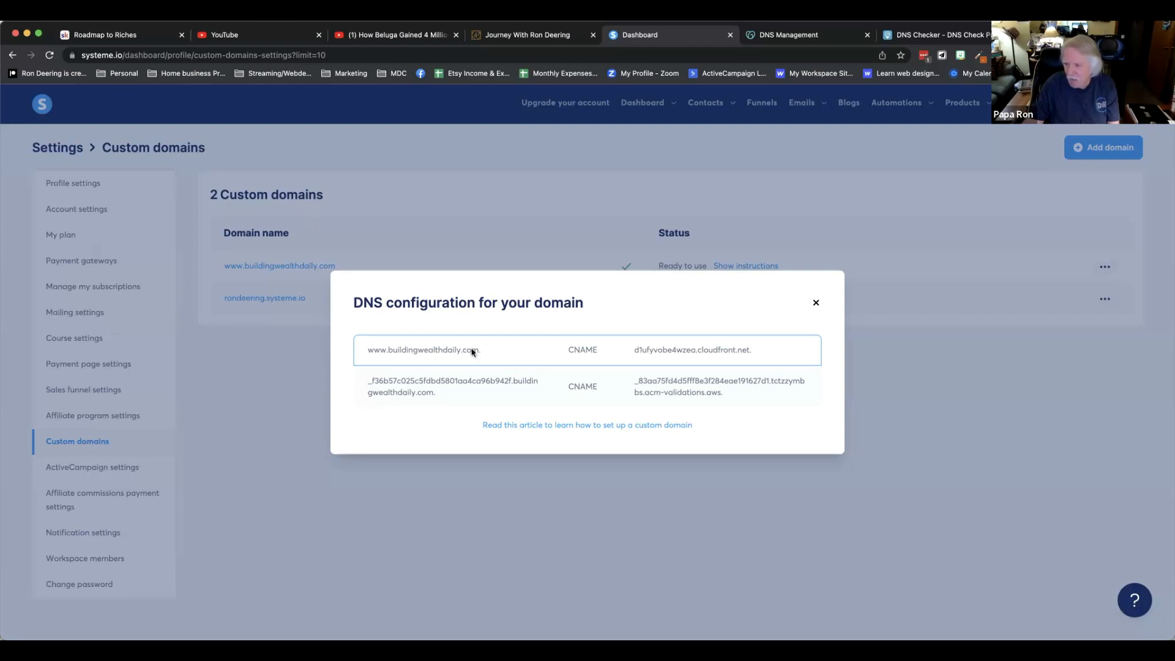
left_click(791, 38)
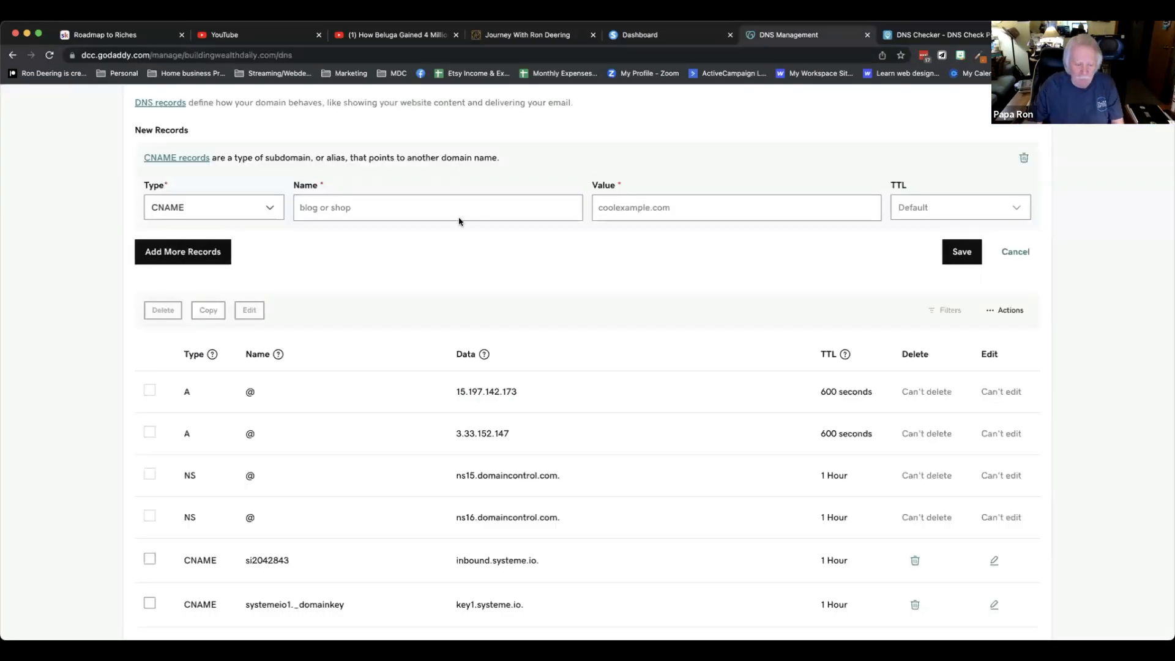
left_click(459, 217)
type("www")
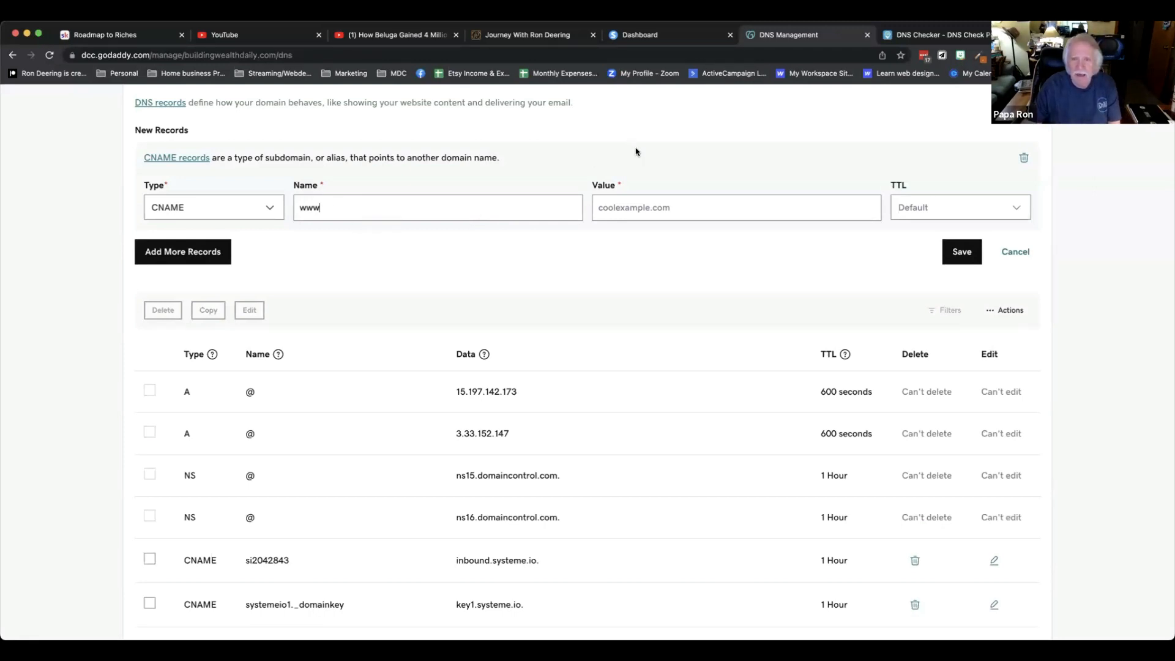
Copy d1ufyvobe4wzea.cloudfront.net. from the systeme.io instructions into the record's value and discard the new record.
left_click(656, 34)
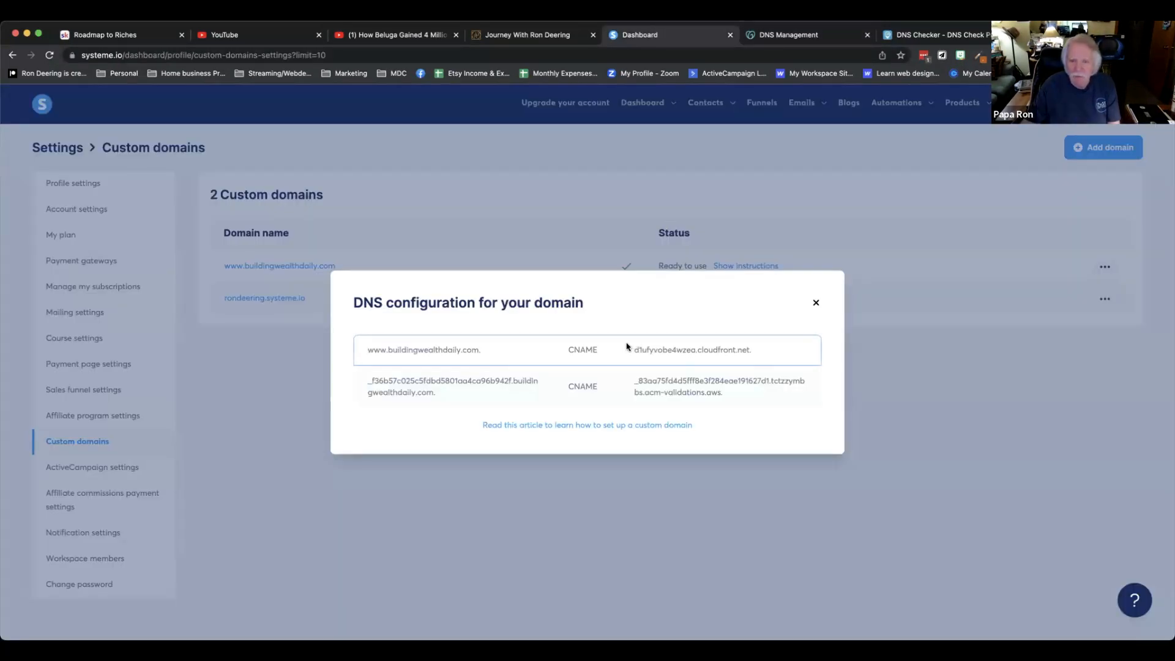
left_click_drag(634, 350, 759, 360)
key("super+c")
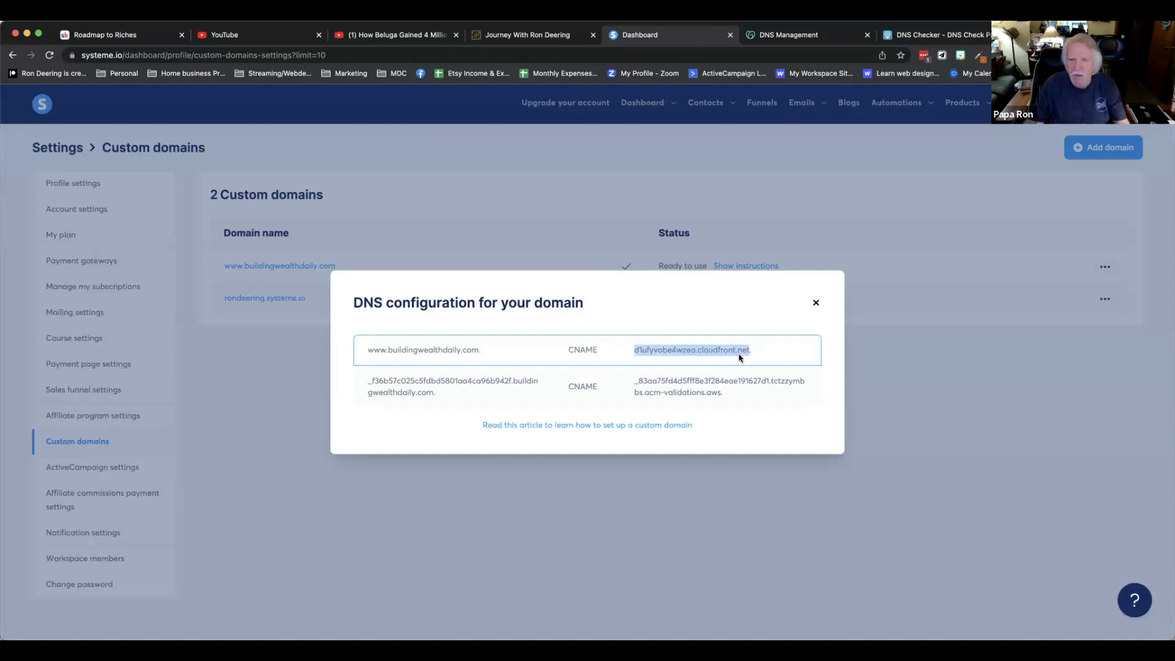
left_click(784, 36)
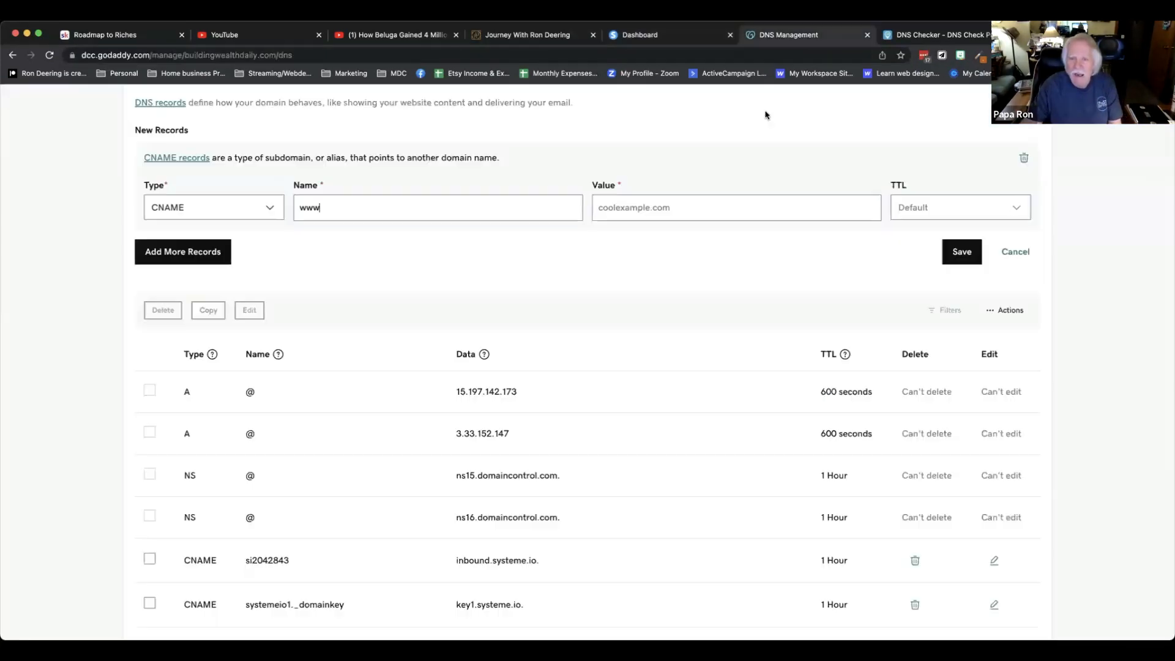
left_click(693, 204)
key("super+v")
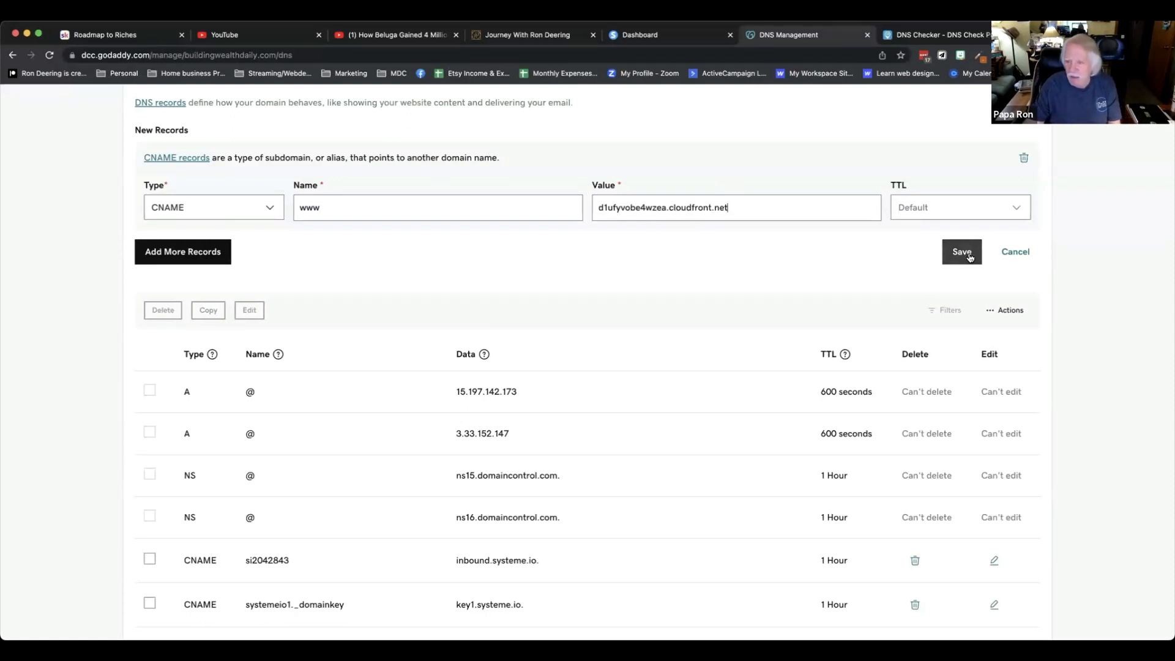
left_click(1013, 253)
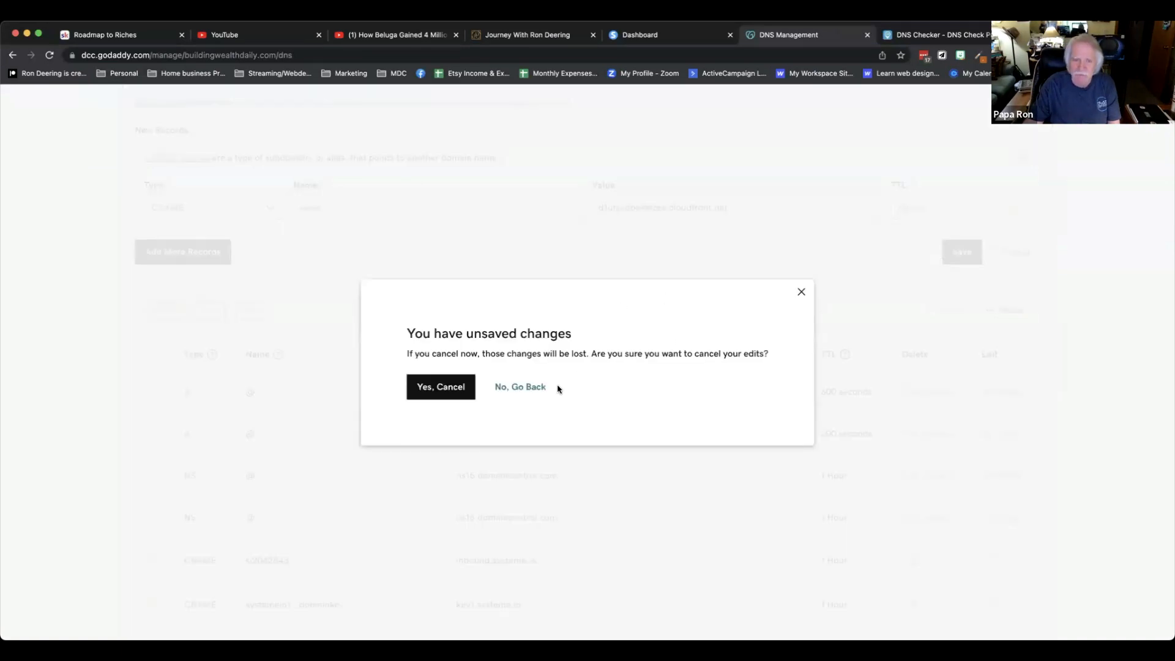
left_click(458, 386)
Open the existing www CNAME record for editing and save it.
scroll(603, 348, "down", 5)
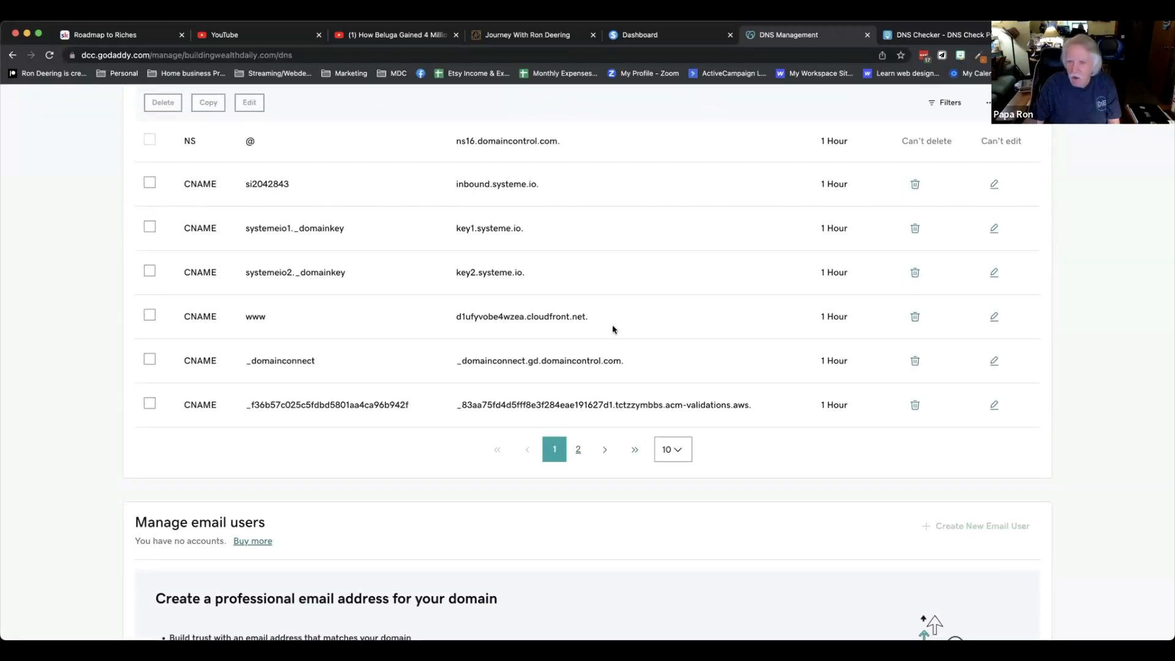
left_click(994, 316)
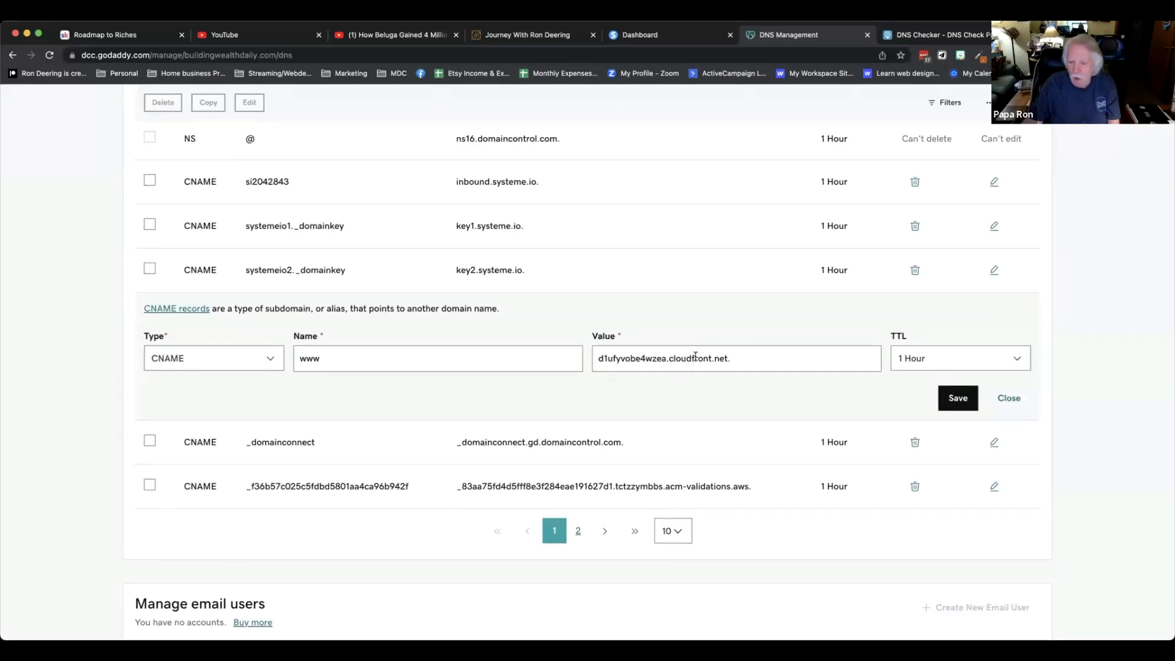
left_click(959, 398)
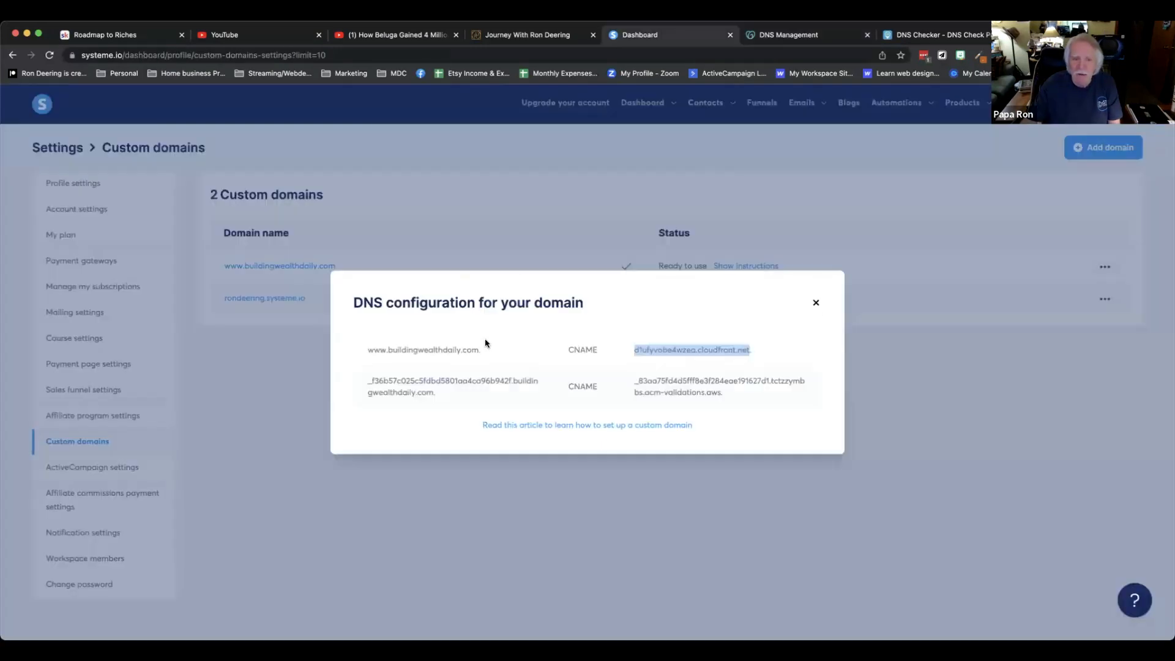
Start adding a new DNS record and set its type to CNAME.
left_click(693, 38)
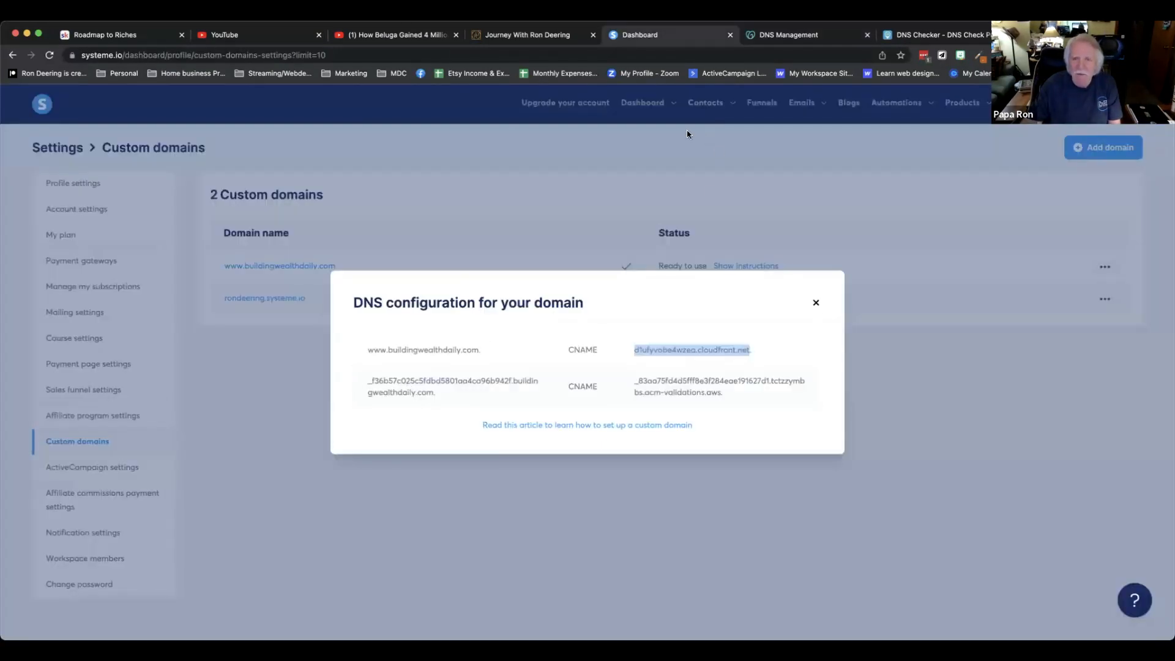
left_click(792, 39)
scroll(310, 233, "up", 3)
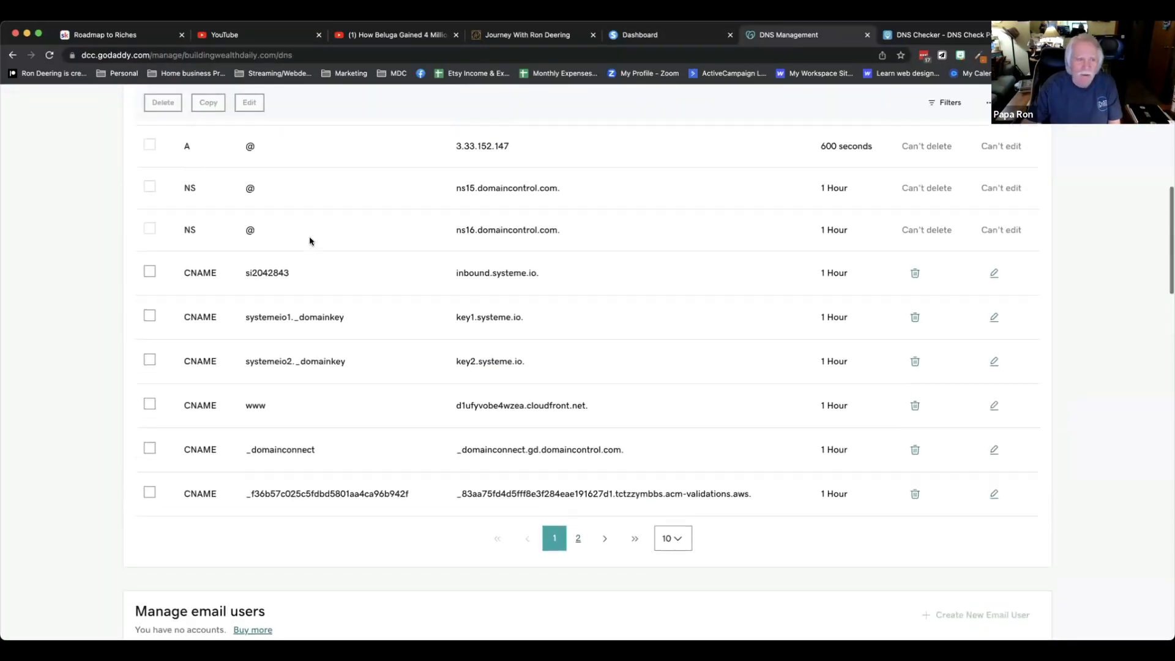
scroll(307, 235, "up", 2)
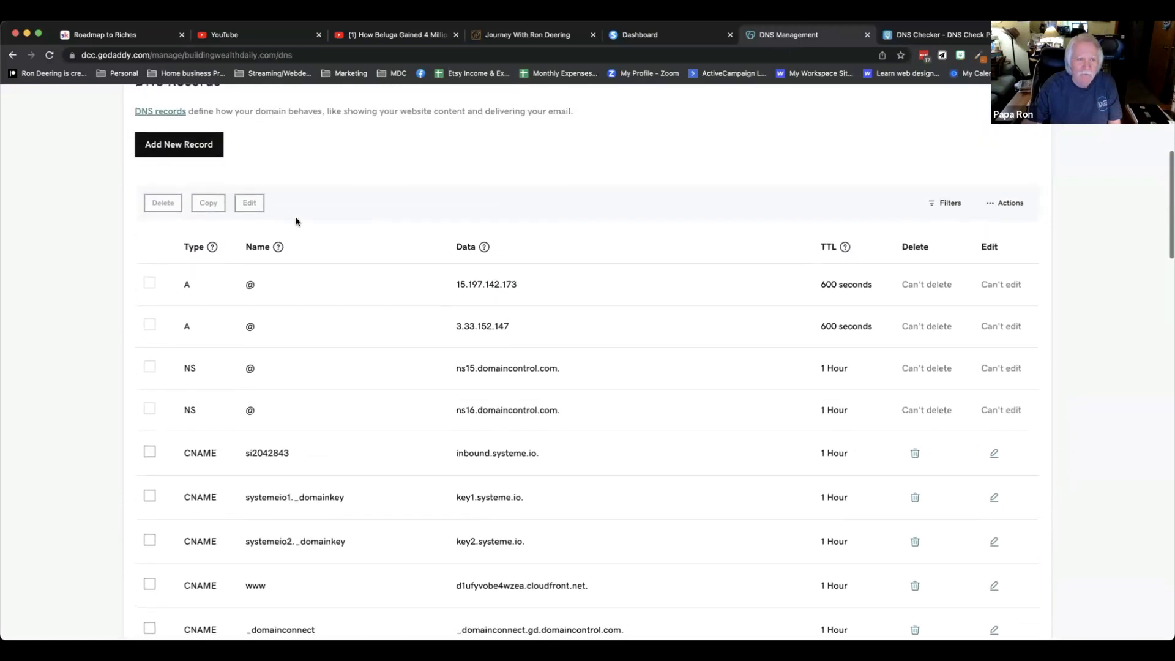
left_click(185, 152)
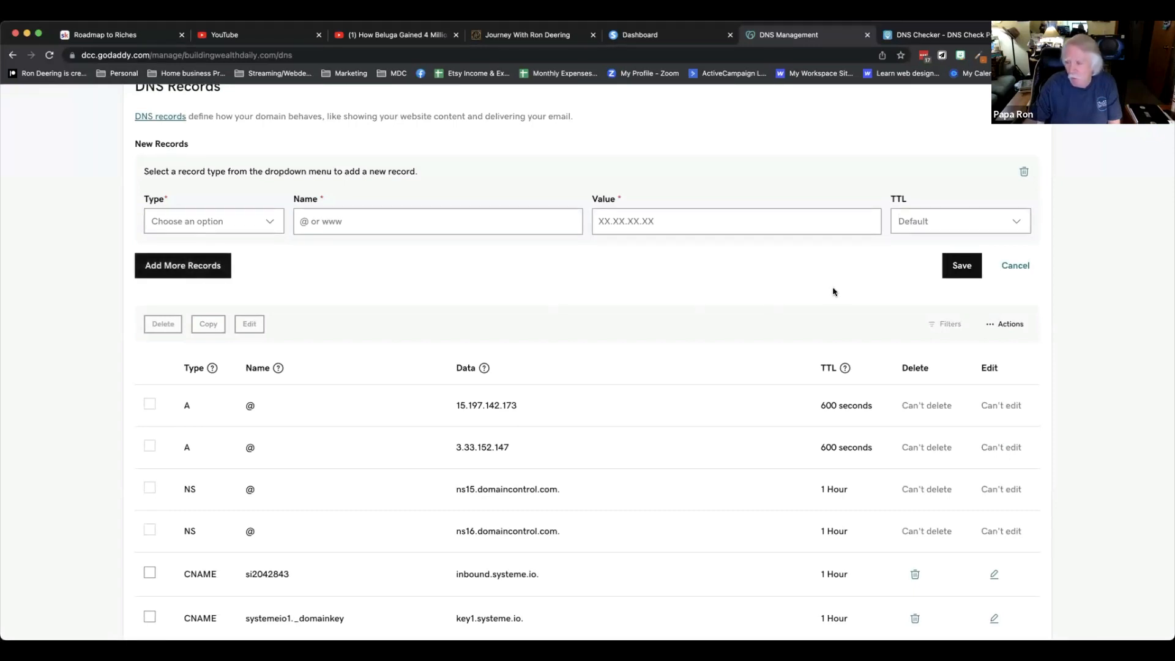
left_click(256, 224)
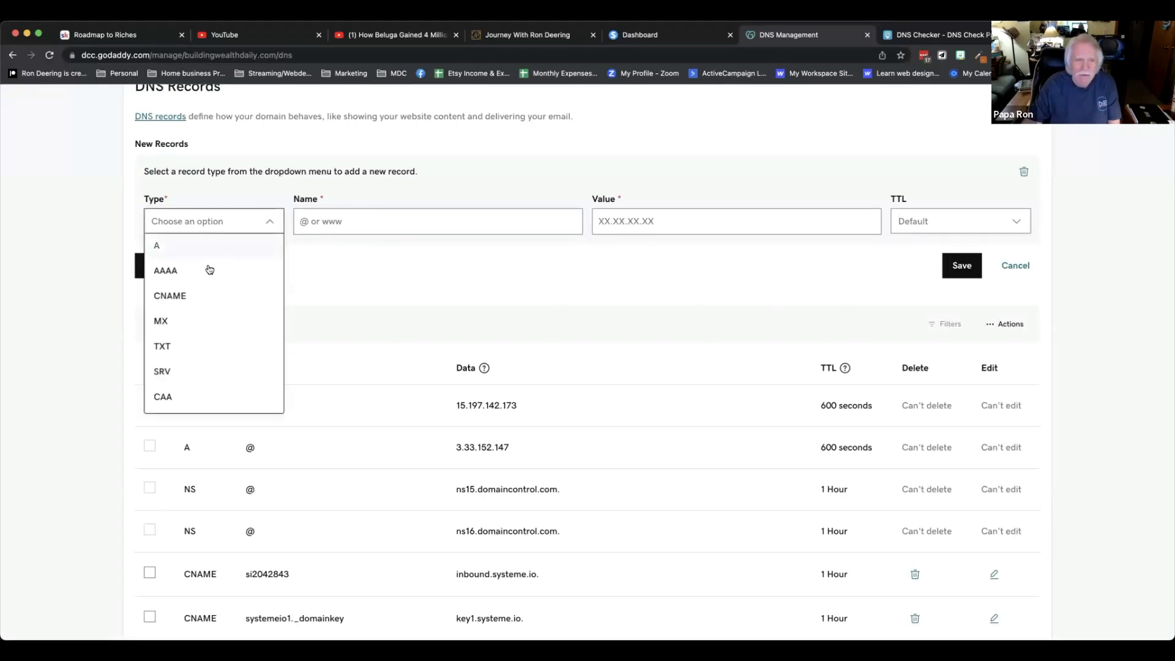
left_click(196, 295)
left_click(381, 224)
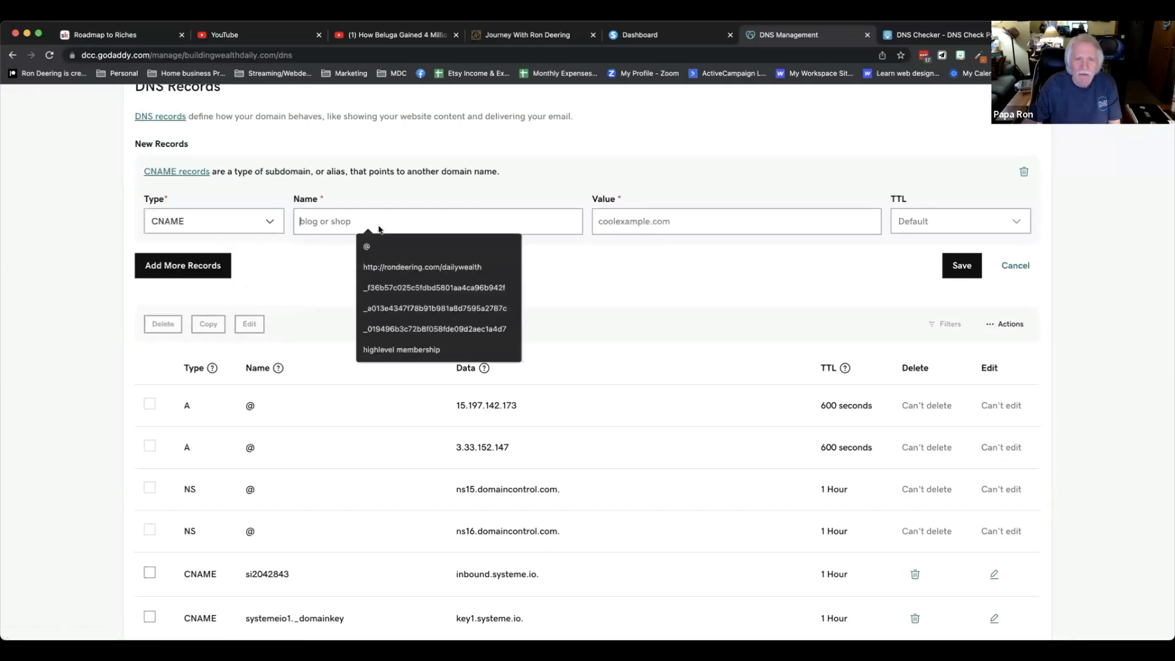
Set the new record's name to _f36b57c025c5fdbd5801aa4ca96b942f, copied from the systeme.io DNS instructions.
left_click(678, 37)
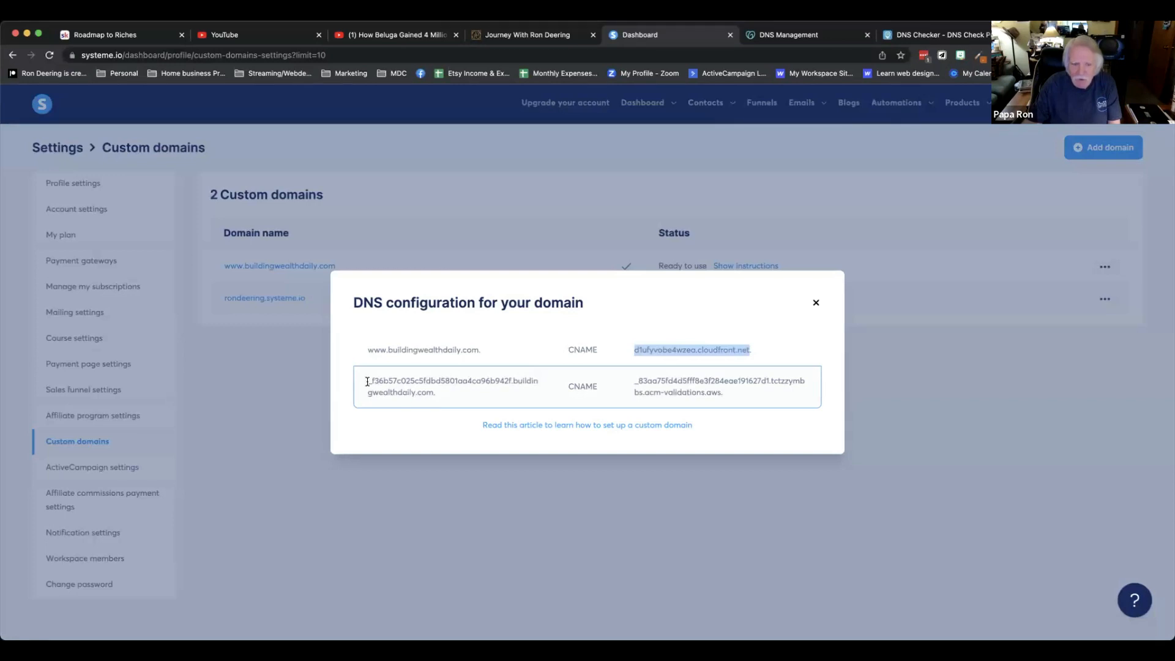
left_click_drag(367, 382, 508, 382)
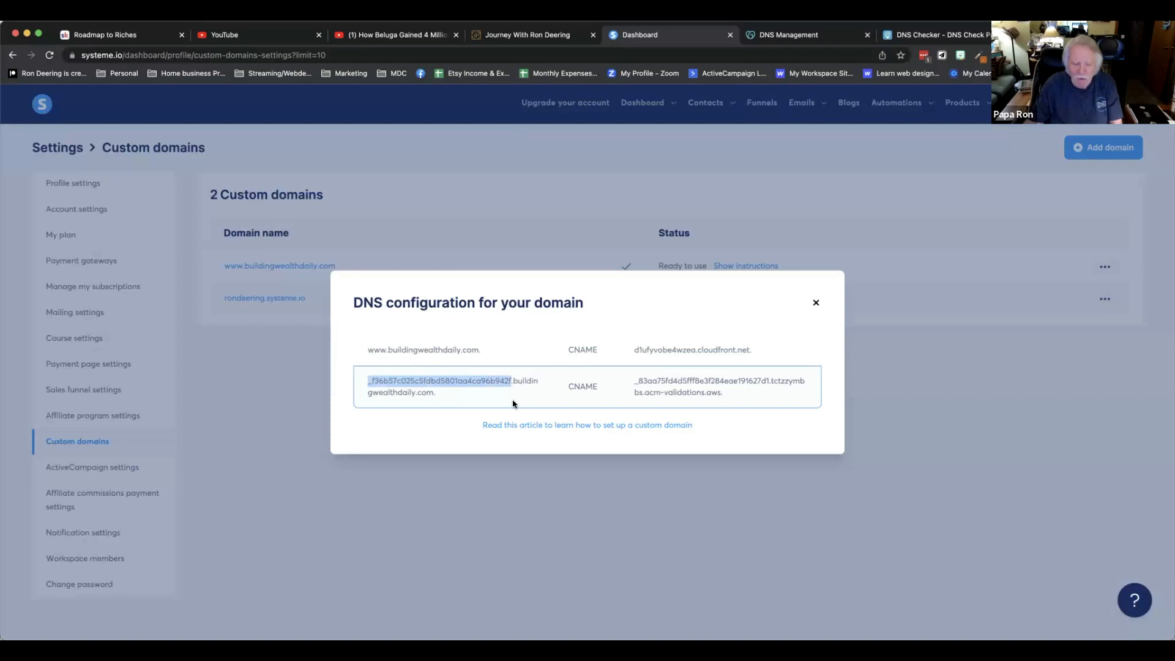
left_click(793, 38)
left_click(448, 223)
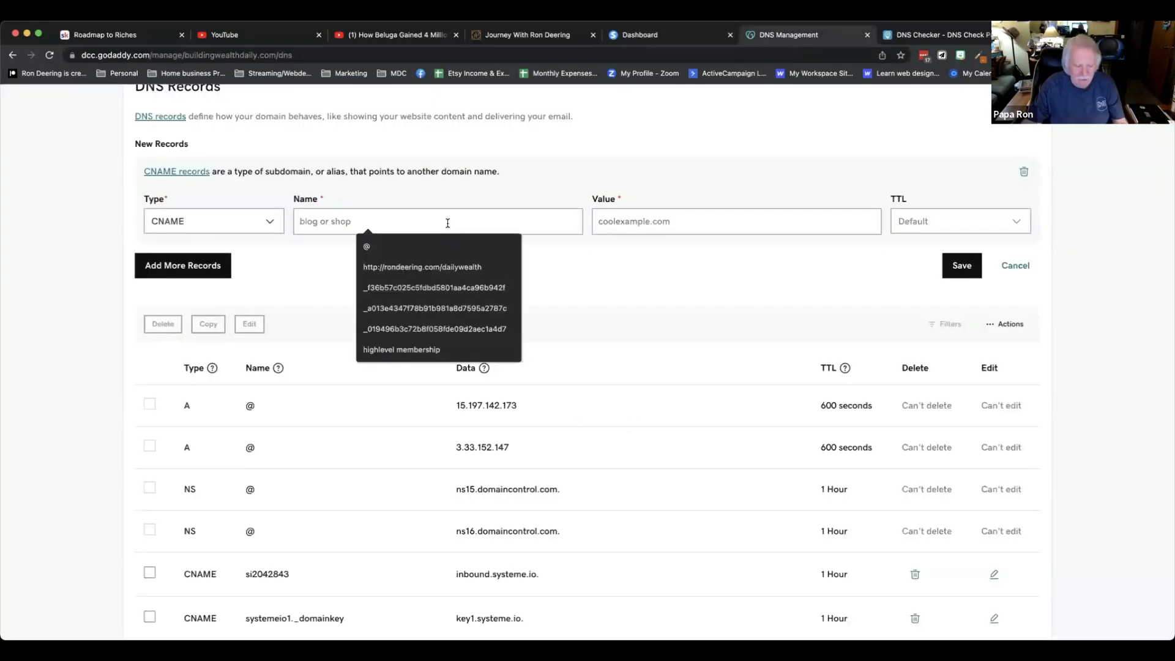
key("Down")
key("Down")
key("Down")
key("Return")
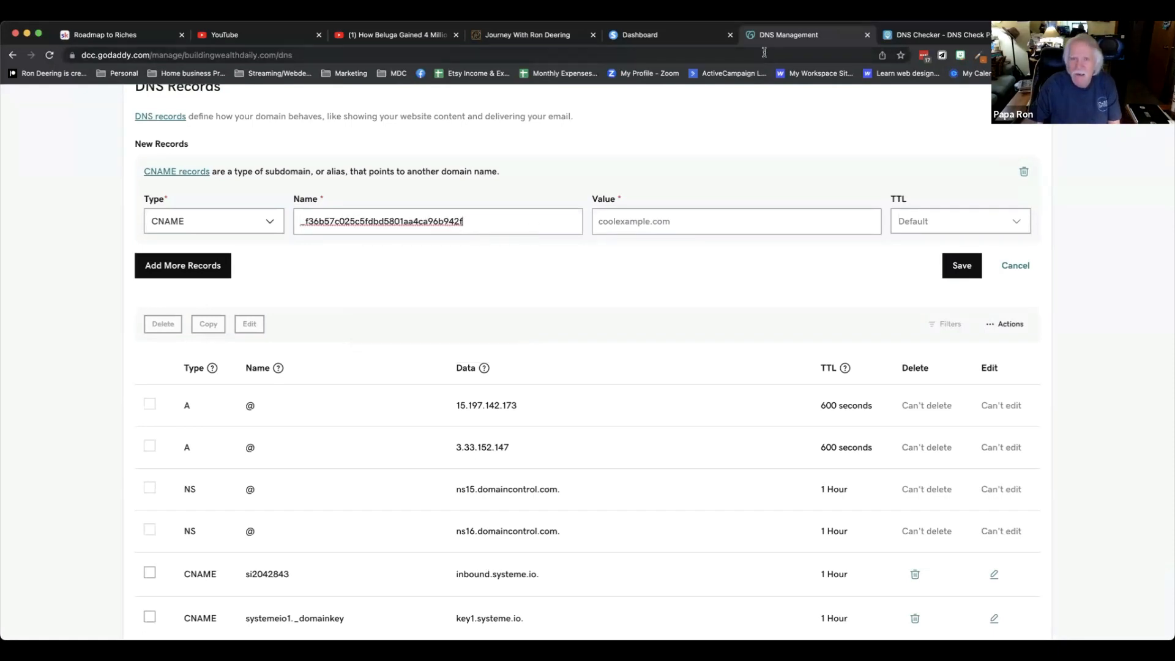
Paste the _83aa75fd4d5fff8e3f284eae191627d1.tctzzymbbs.acm-validations.aws value from the instructions into the record and discard the new record.
left_click(661, 36)
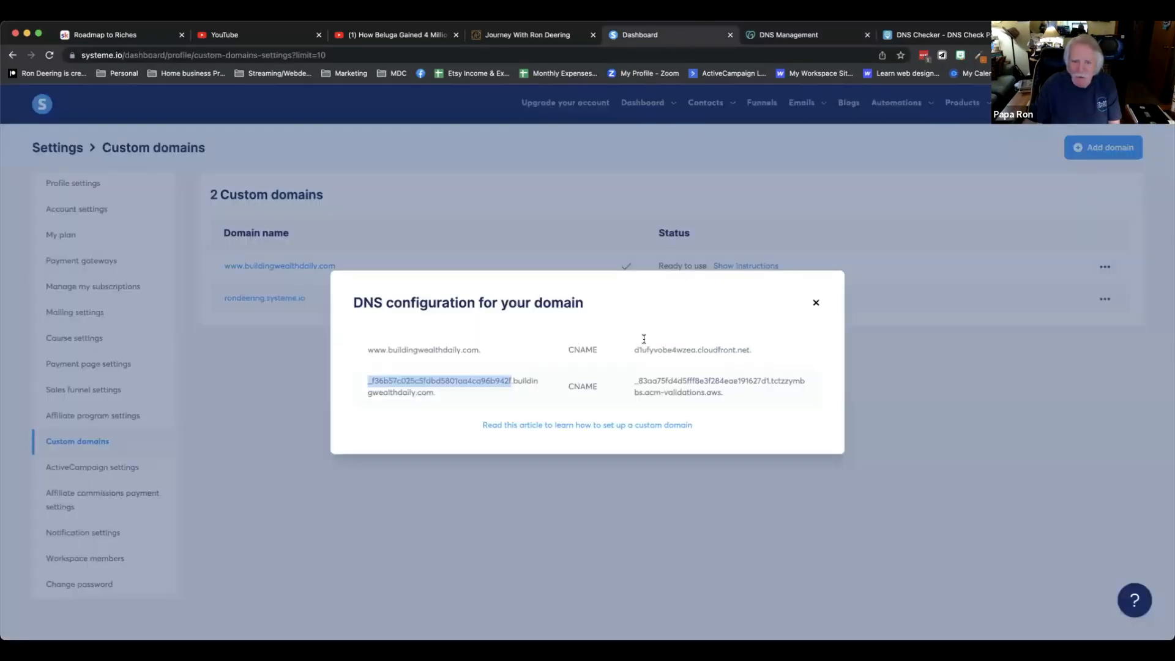
left_click_drag(633, 384, 723, 395)
key("super+c")
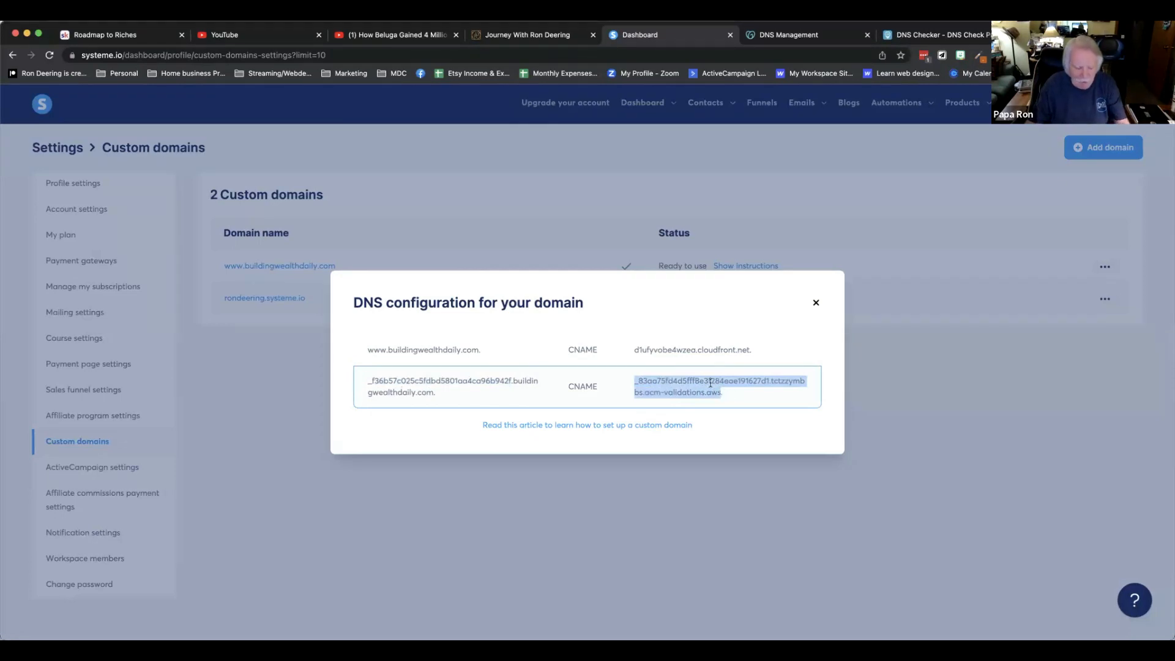
left_click(782, 37)
left_click(674, 225)
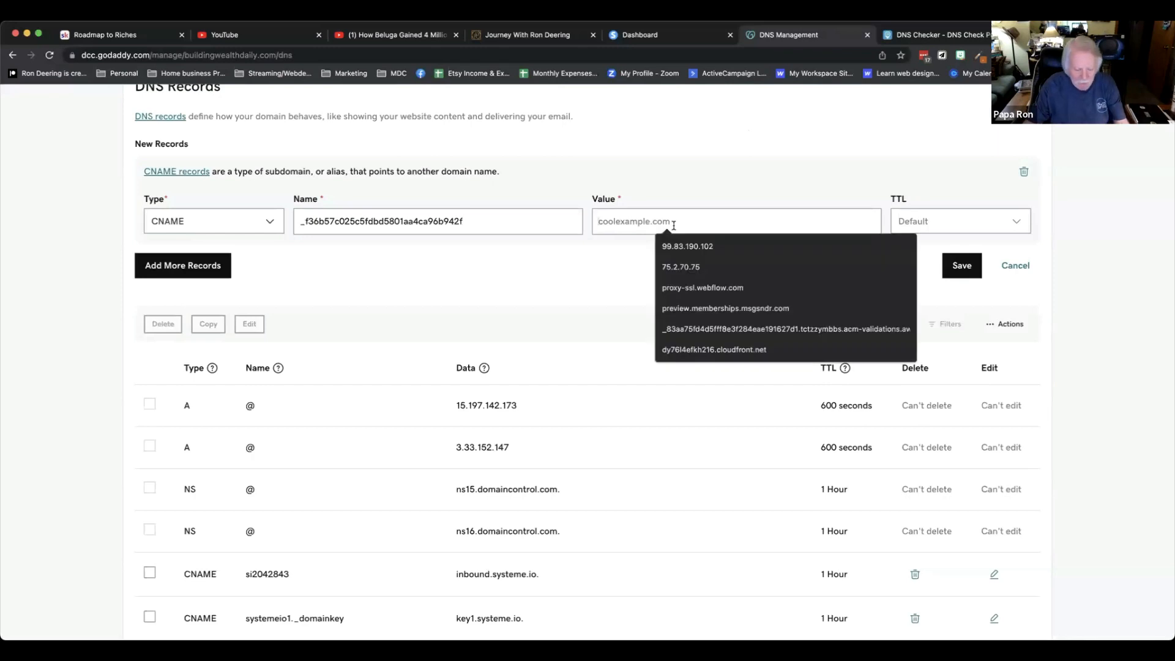
key("super+v")
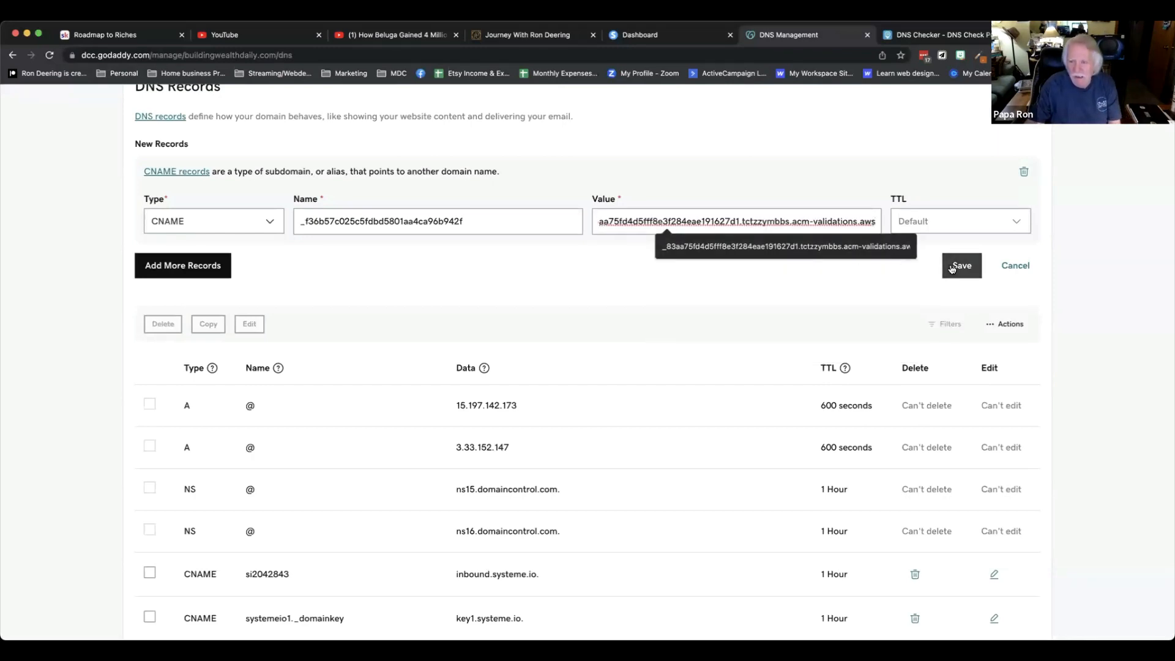
left_click(1015, 266)
left_click(446, 387)
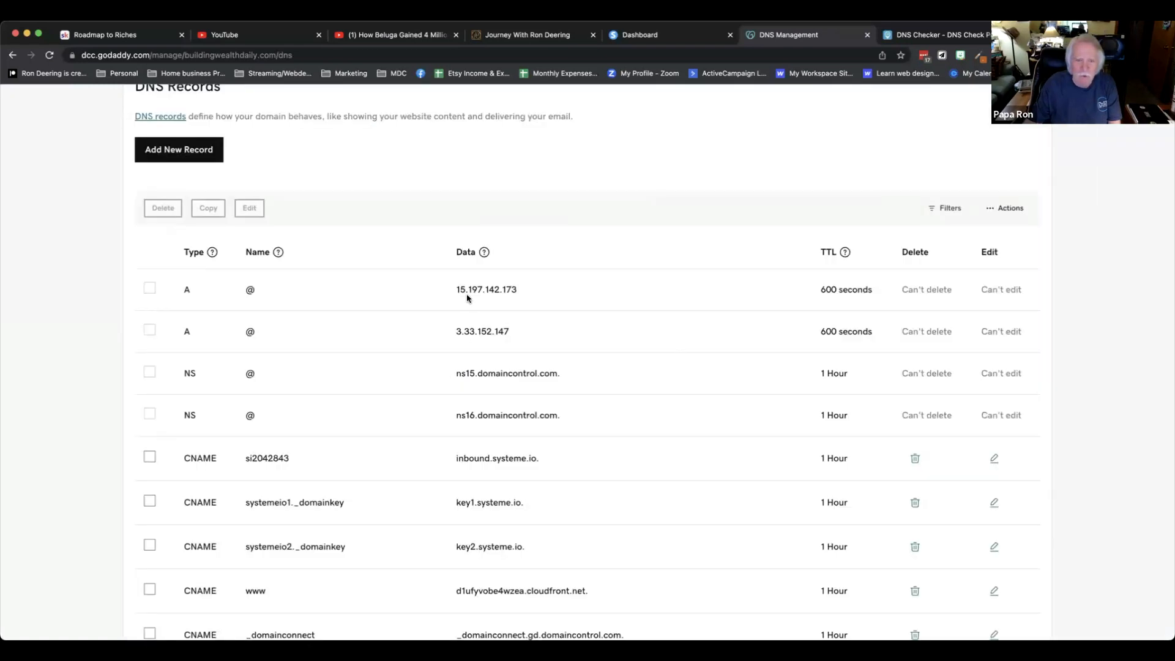
Compare the existing CNAME records in GoDaddy against the systeme.io DNS configuration instructions.
scroll(472, 306, "down", 3)
scroll(472, 306, "down", 3)
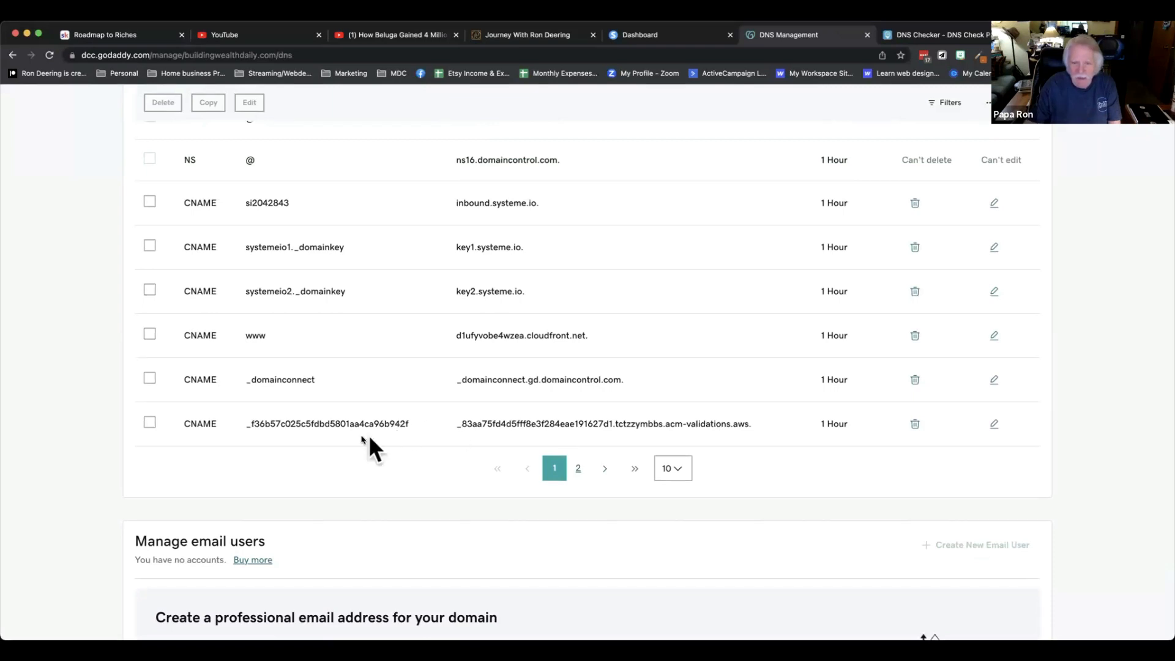
left_click(692, 36)
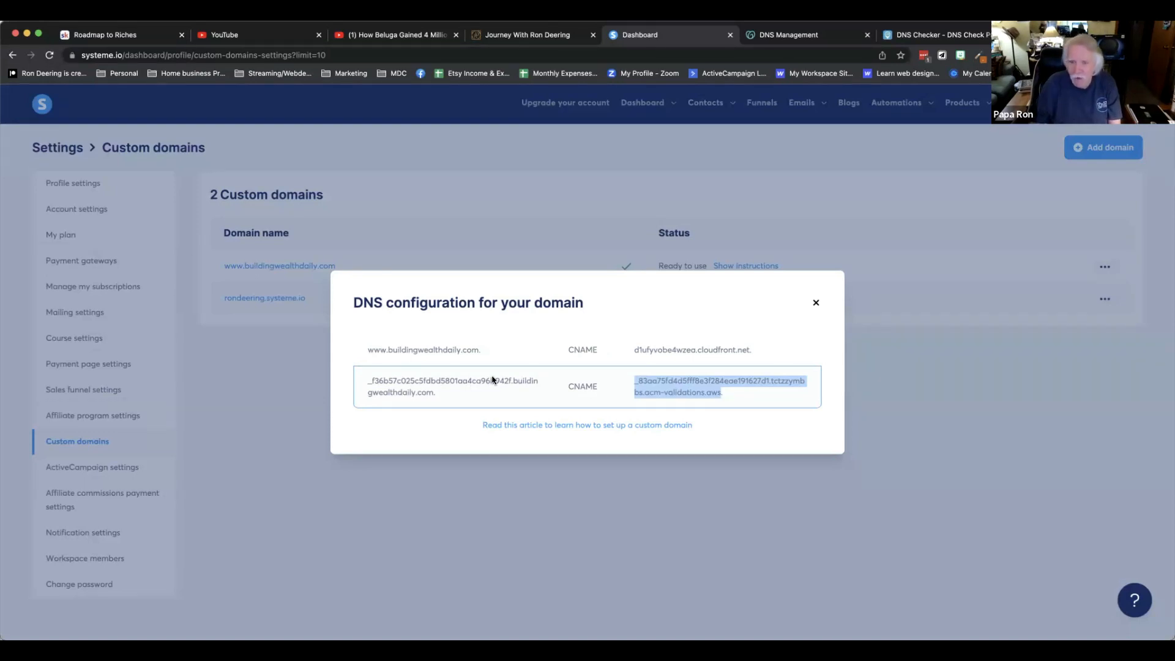
left_click(816, 304)
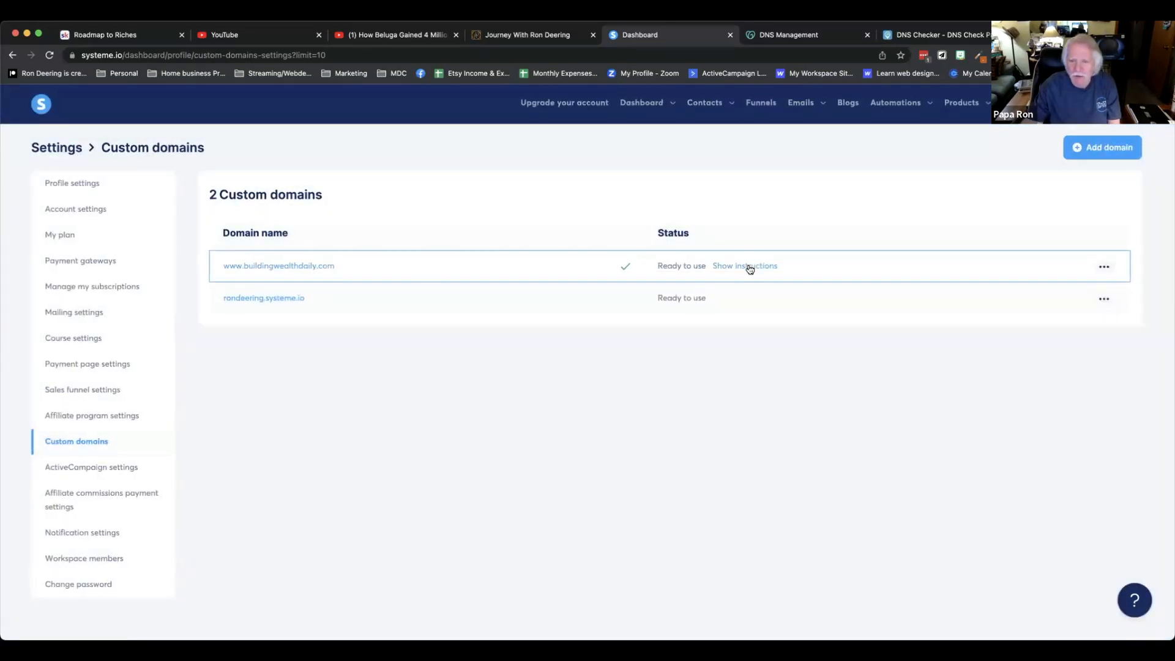
left_click(750, 269)
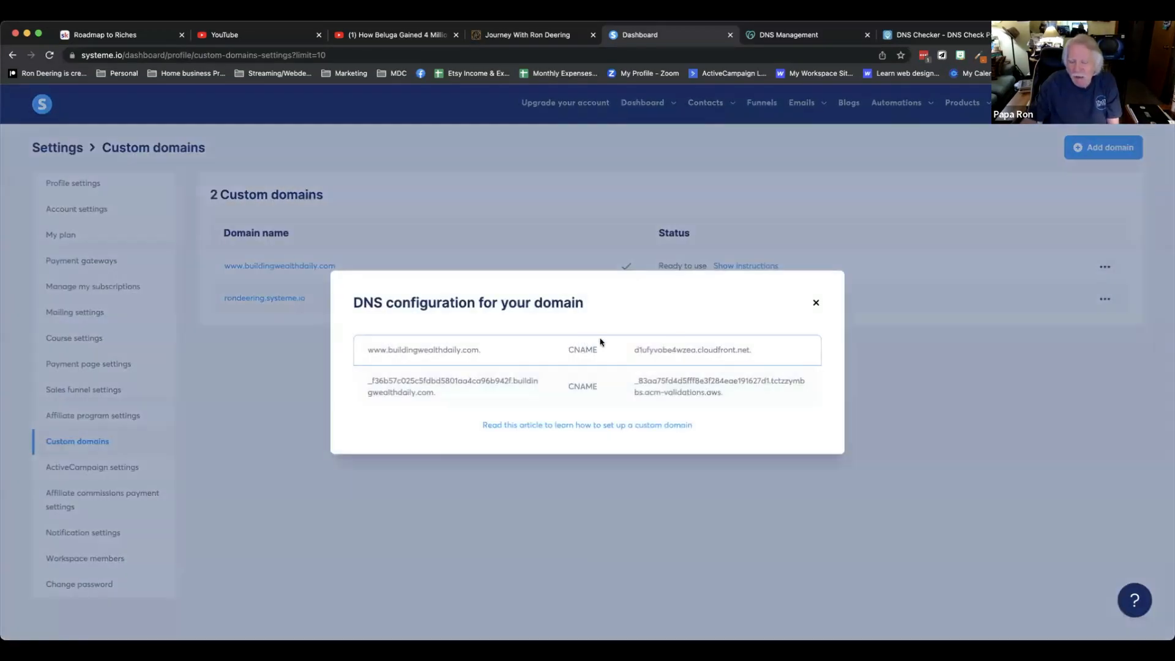
left_click(816, 305)
left_click(747, 267)
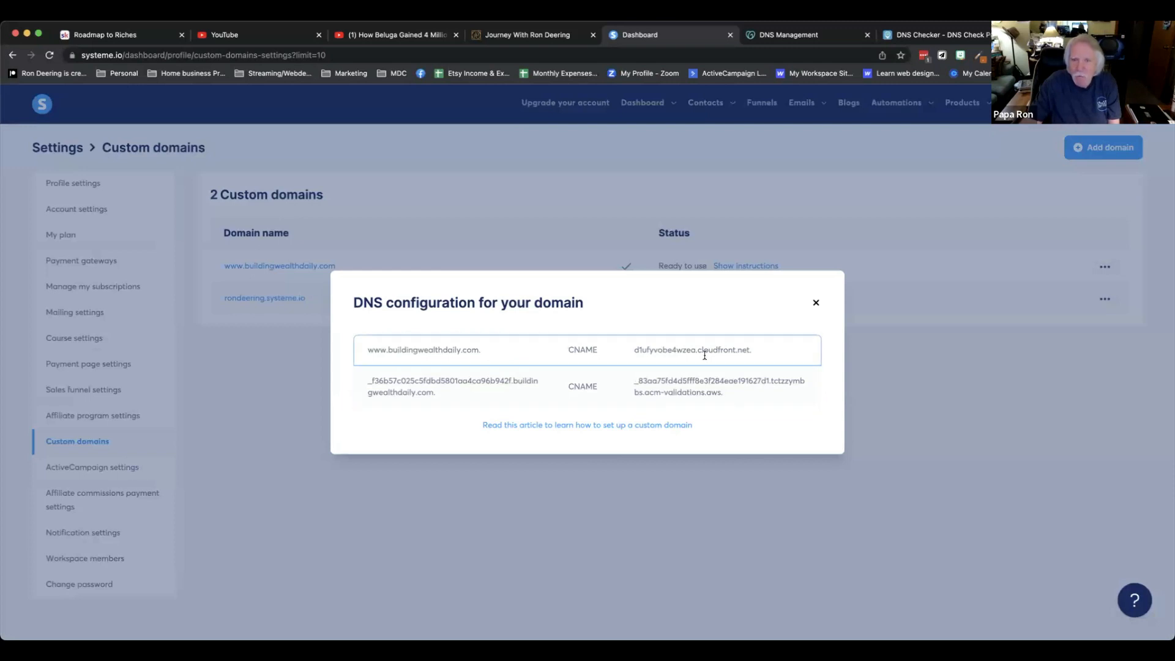
left_click(792, 34)
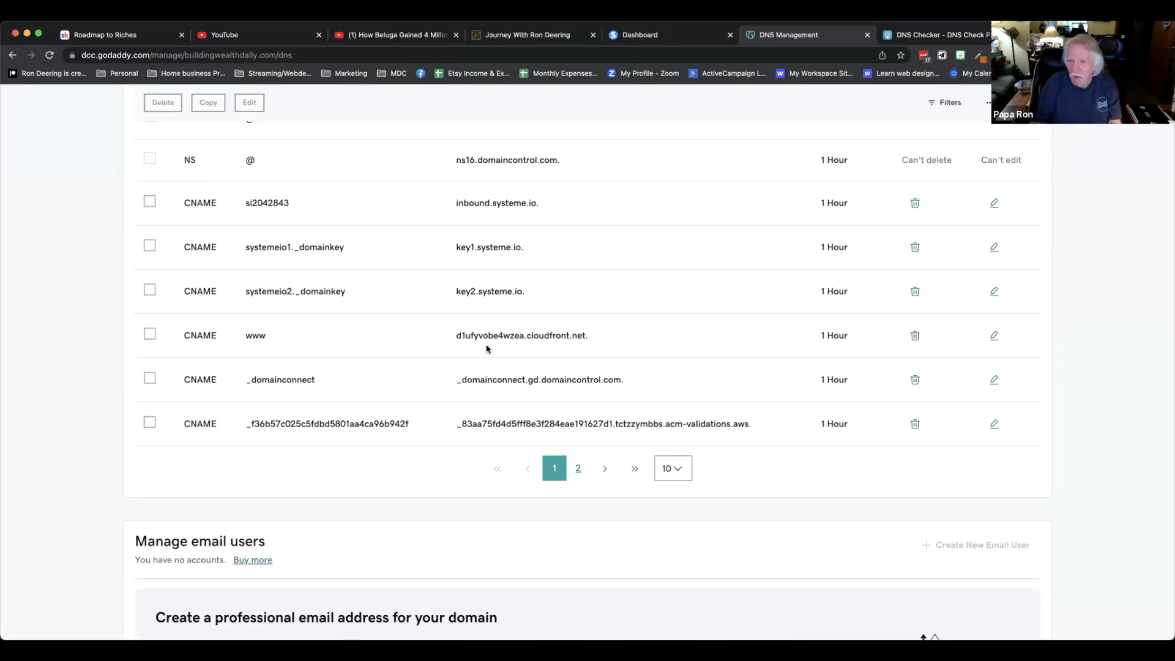
left_click(642, 37)
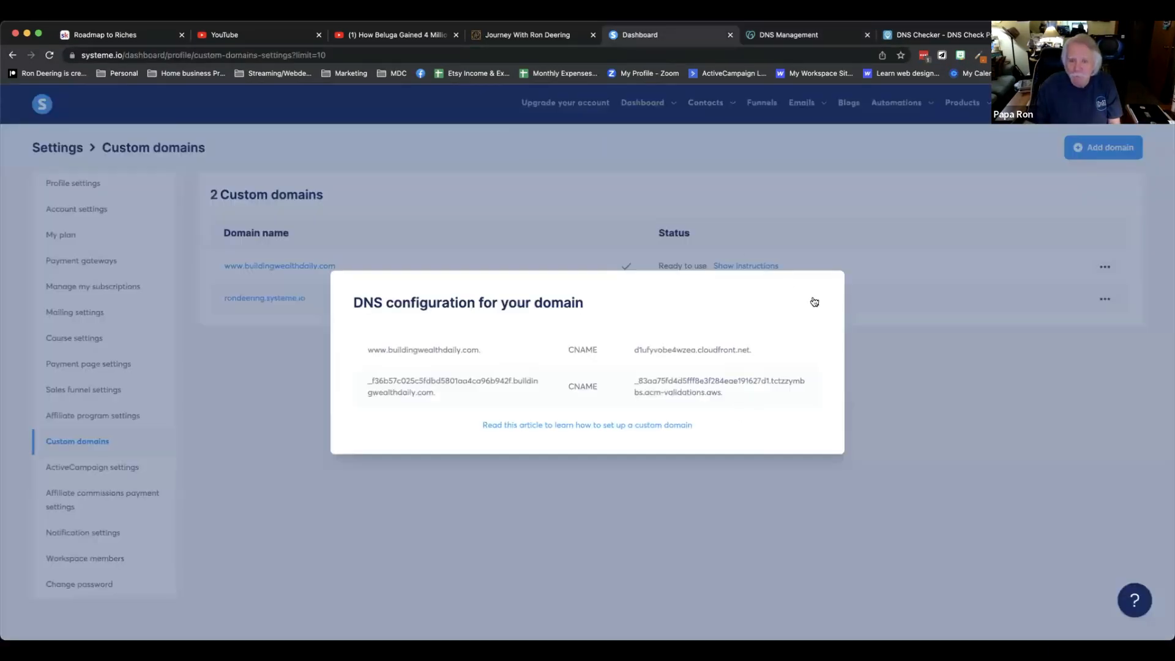
left_click(816, 305)
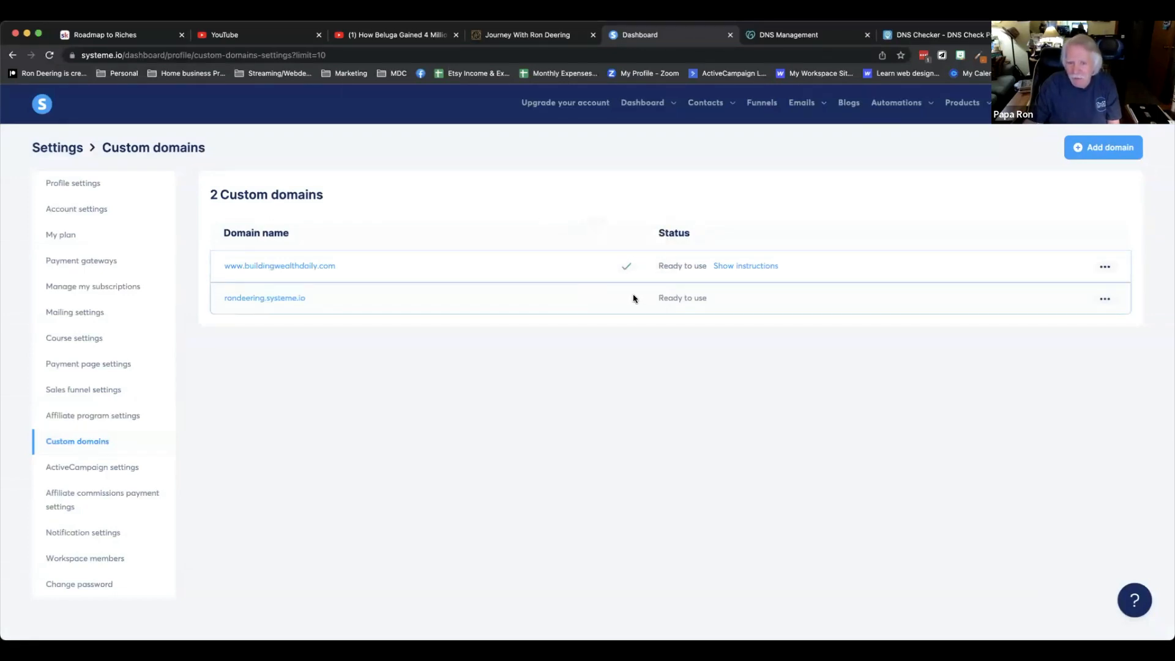
Mark rondeering.systeme.io as the default custom domain.
left_click(1106, 300)
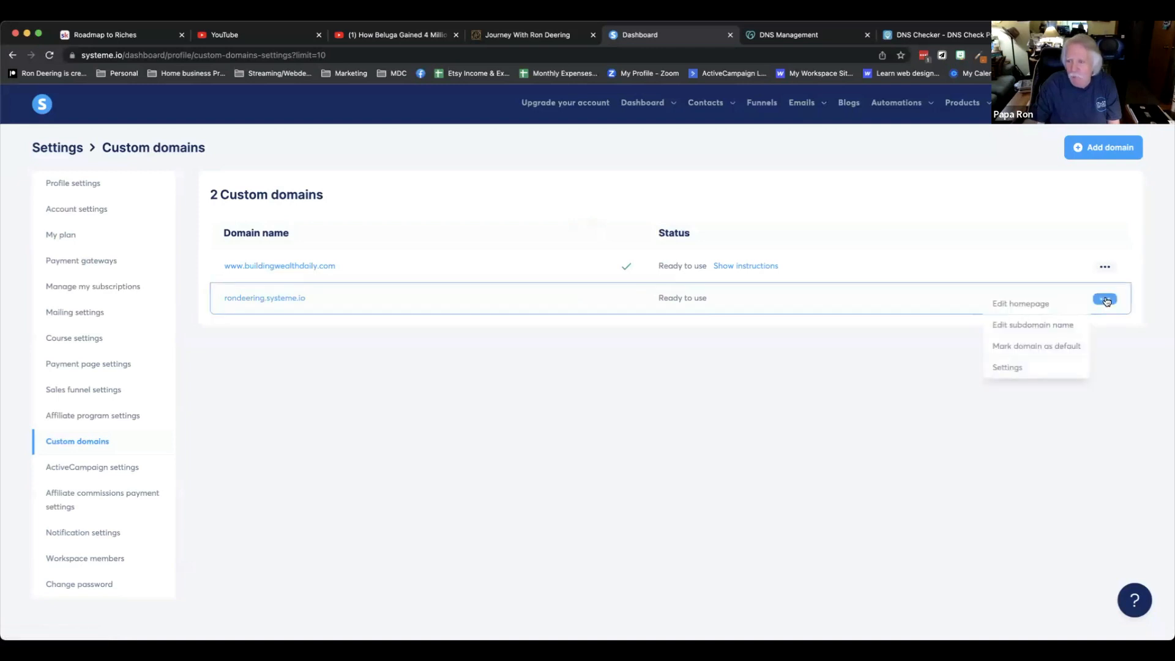
left_click(1049, 346)
left_click(513, 401)
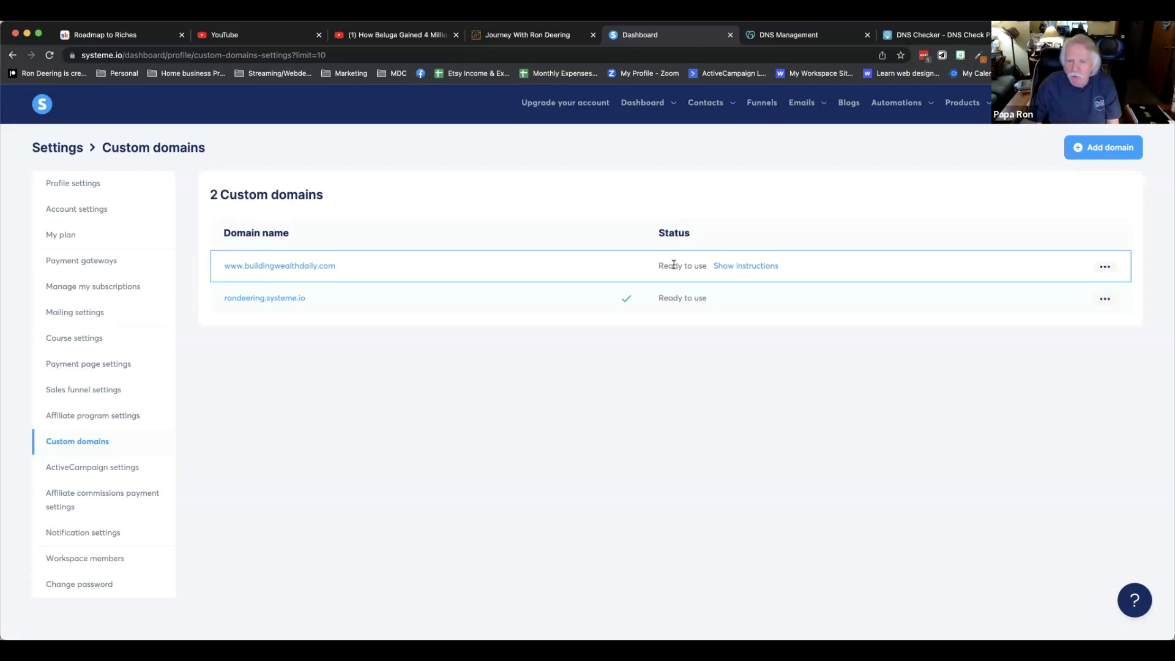
left_click(1105, 268)
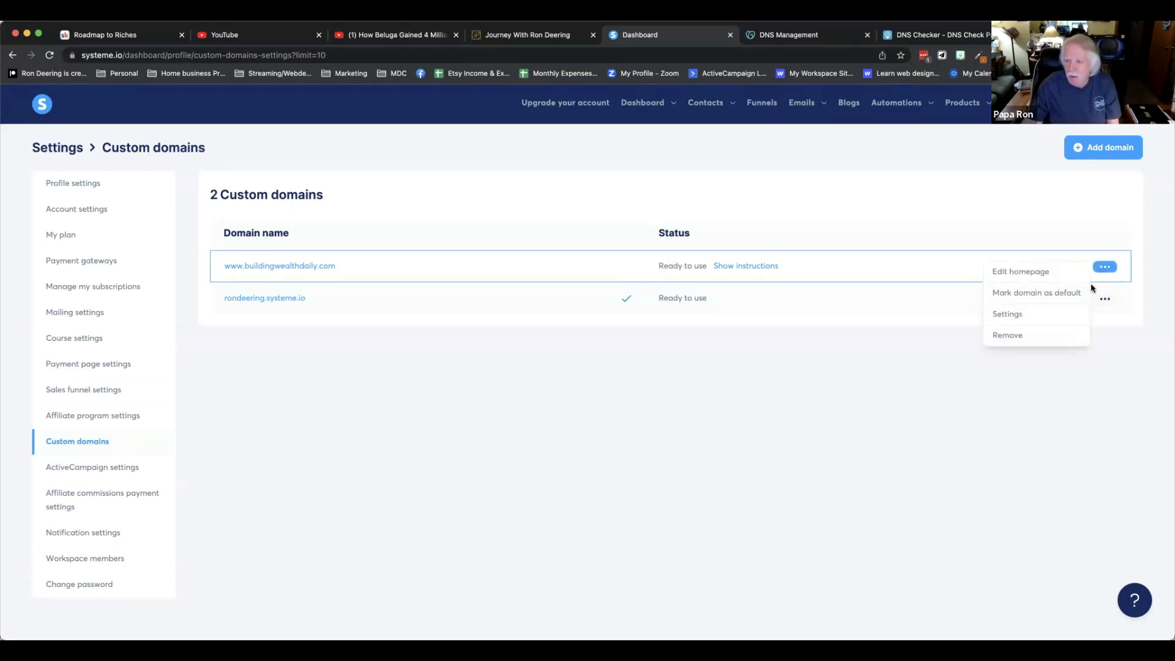
left_click(1028, 293)
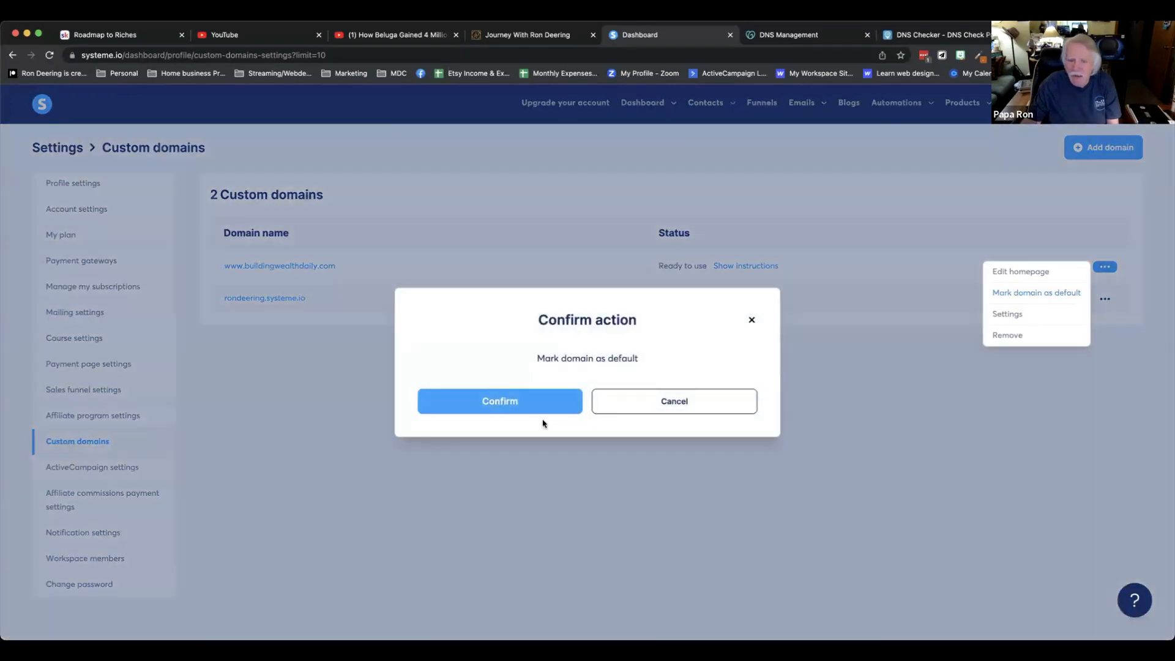
left_click(533, 401)
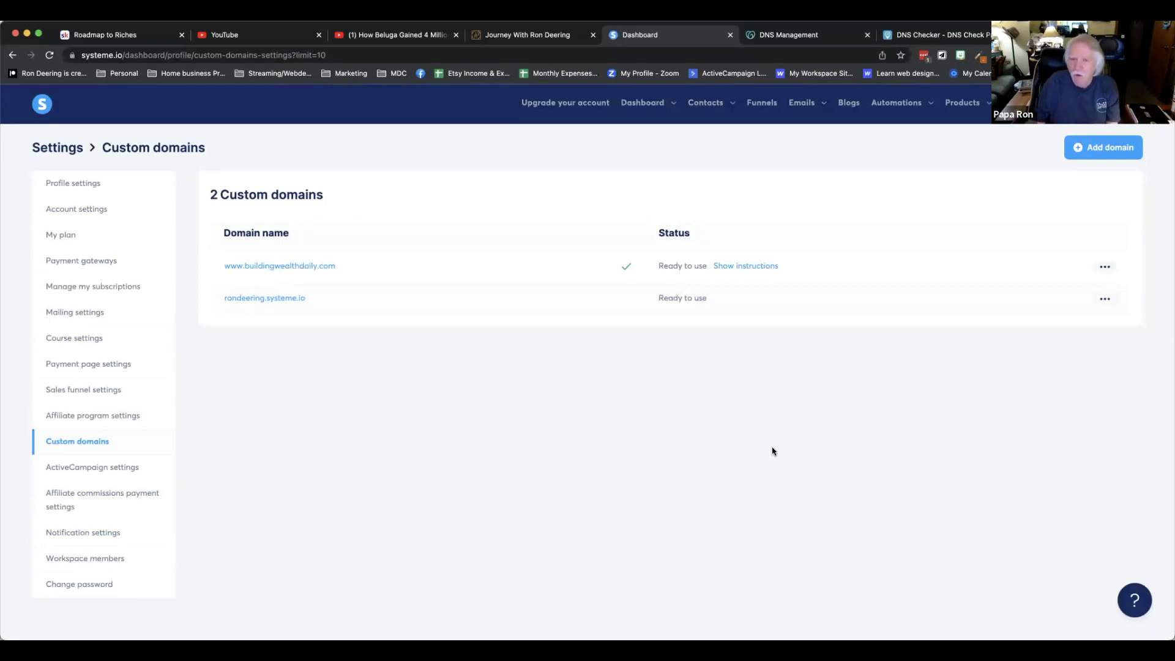
left_click(757, 103)
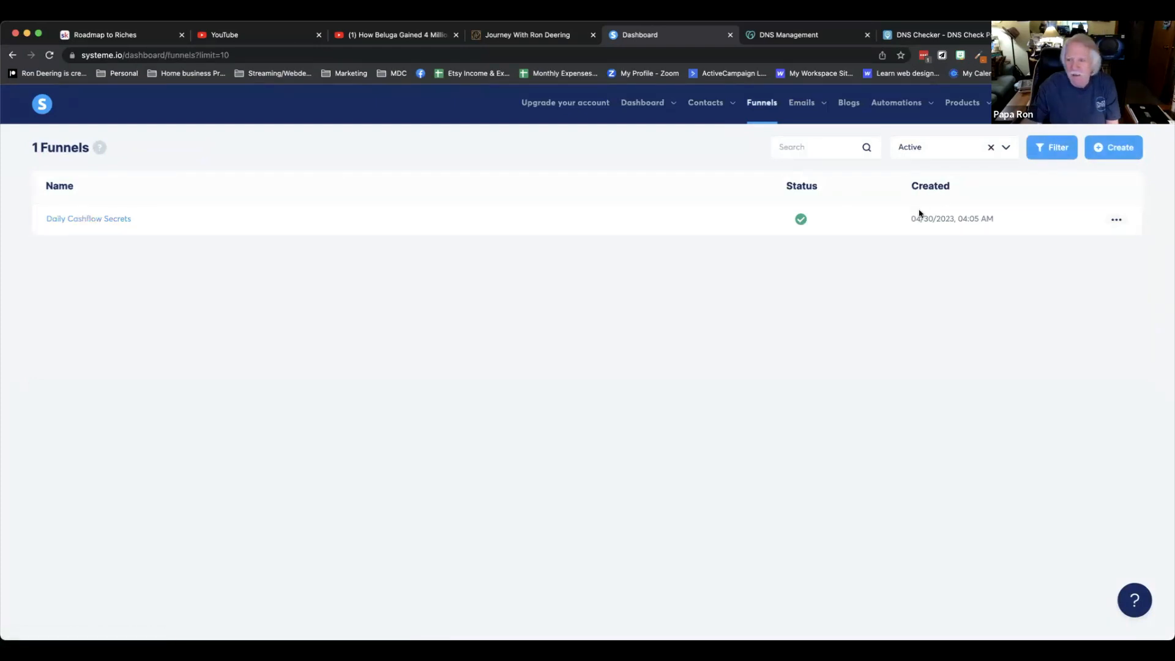
left_click(115, 219)
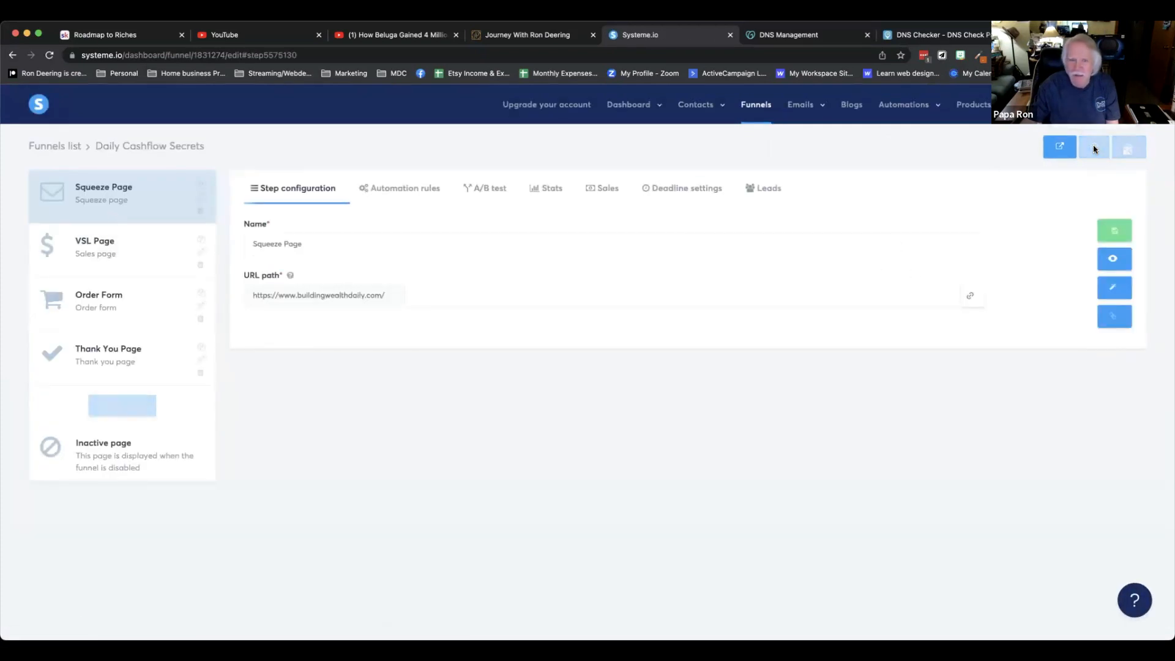
left_click(1094, 149)
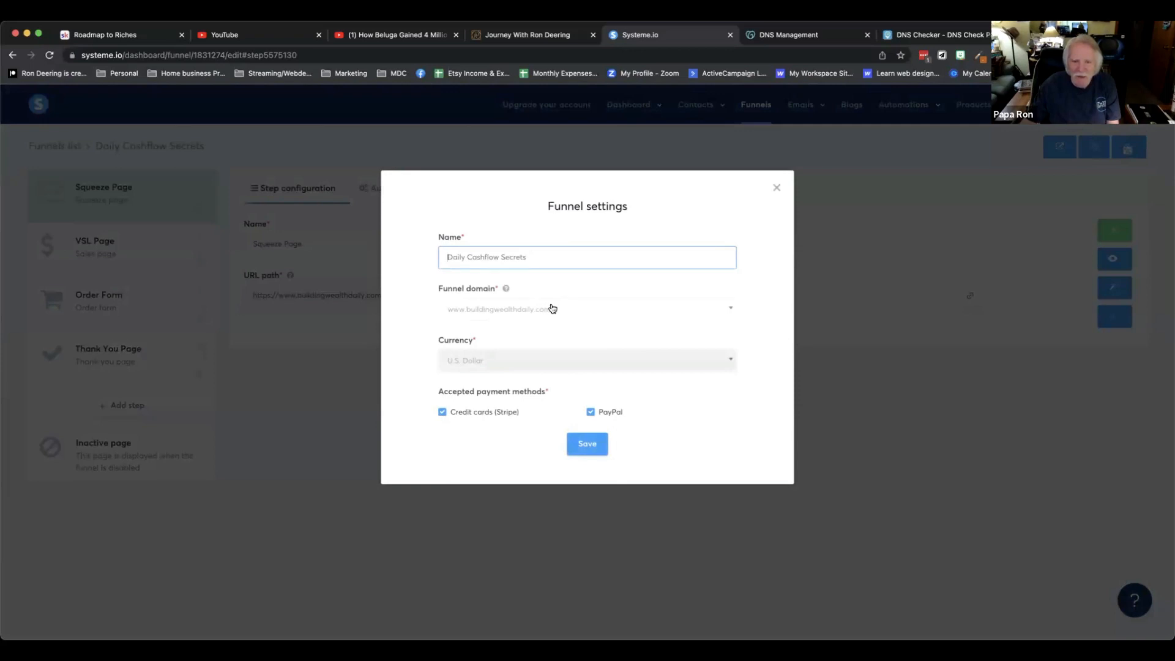
left_click(545, 308)
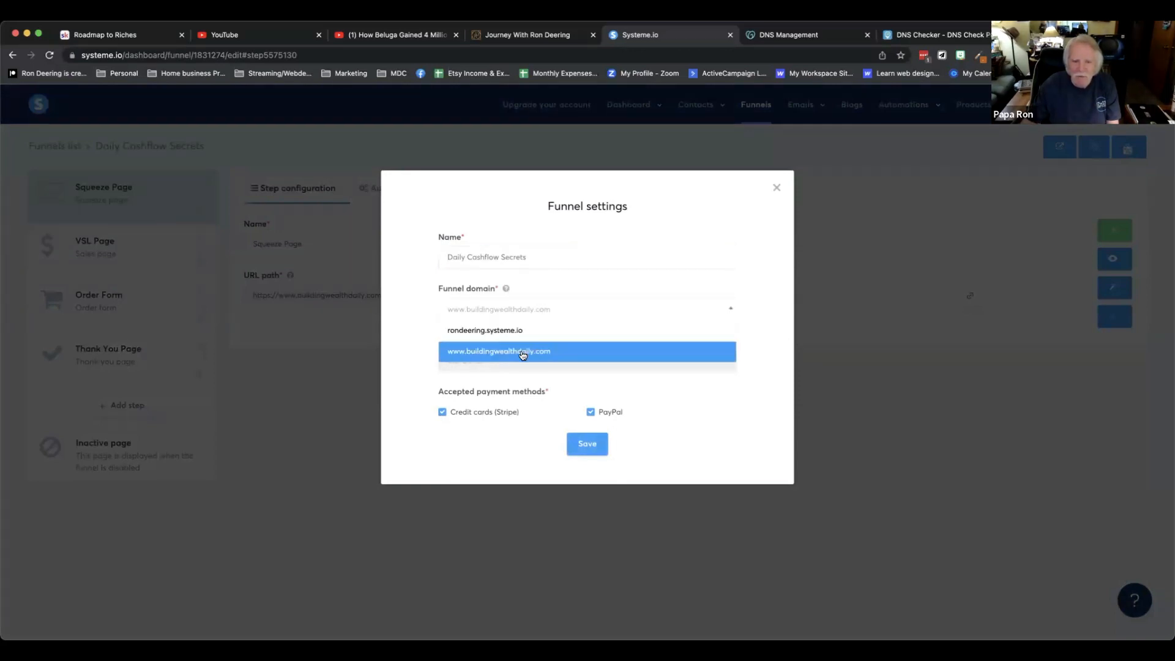
left_click(522, 354)
left_click(520, 309)
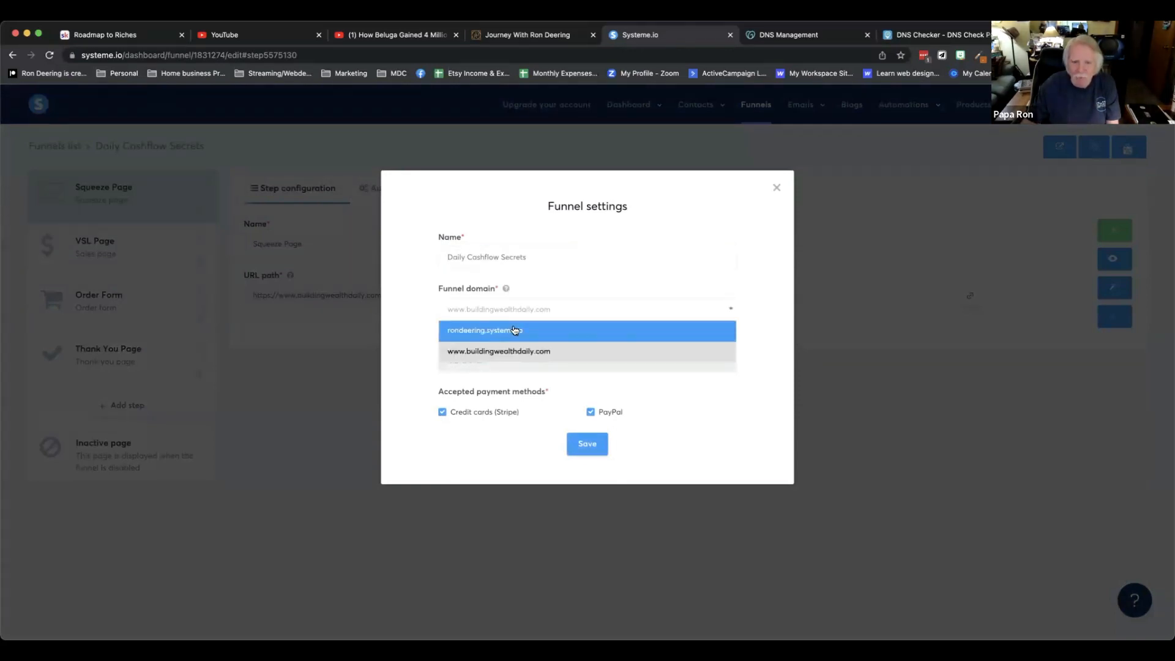
left_click(515, 330)
left_click(612, 311)
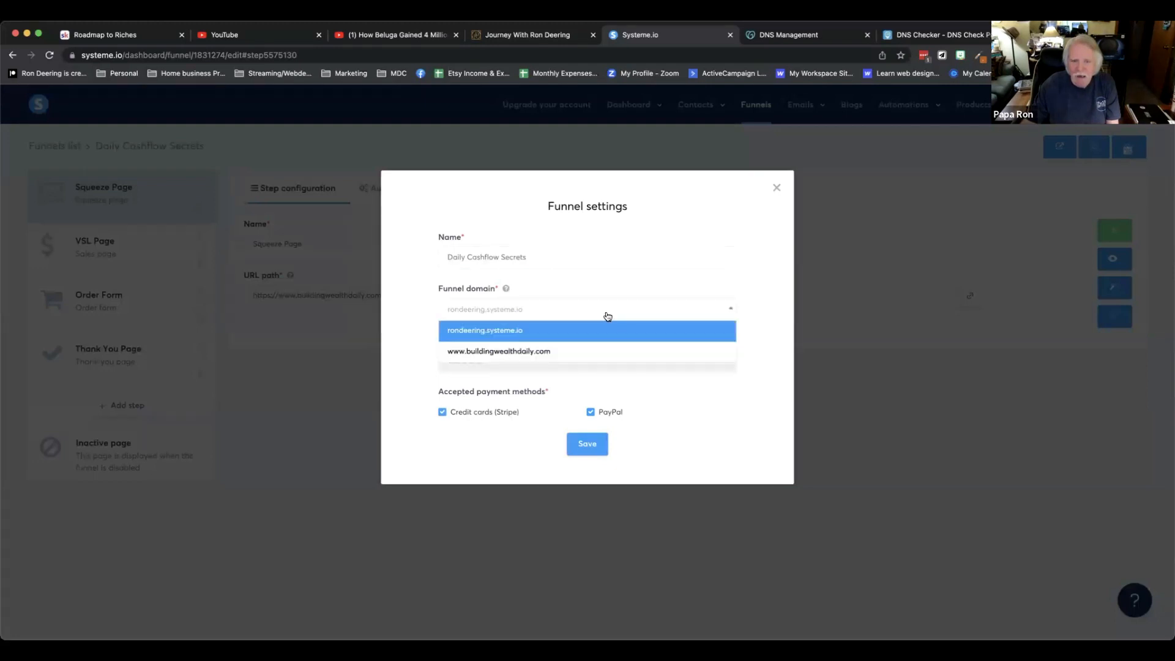
left_click(562, 350)
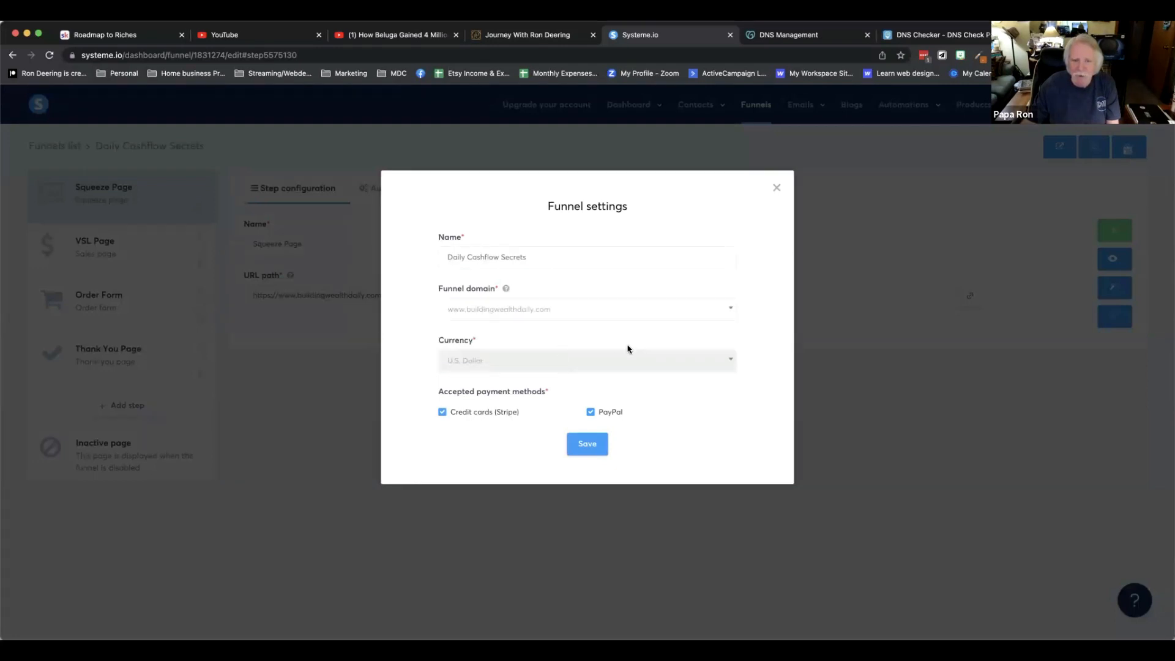
left_click(588, 444)
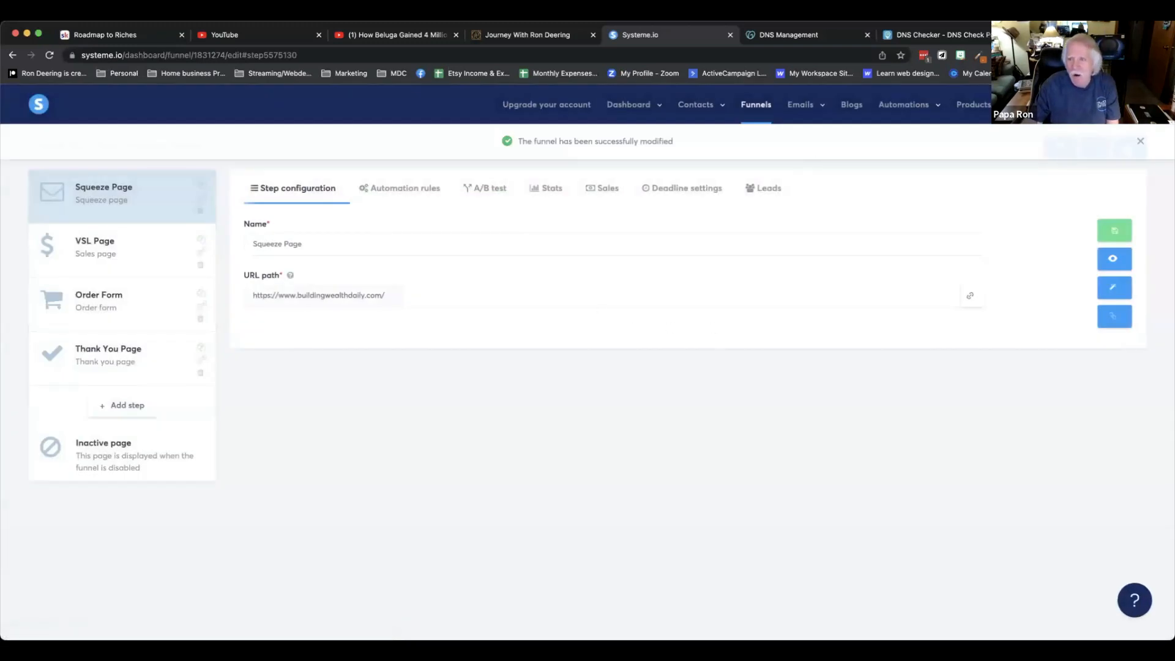
Open buildingwealthdaily.com in a new browser tab to view the live funnel page.
key("super+t")
type("buil")
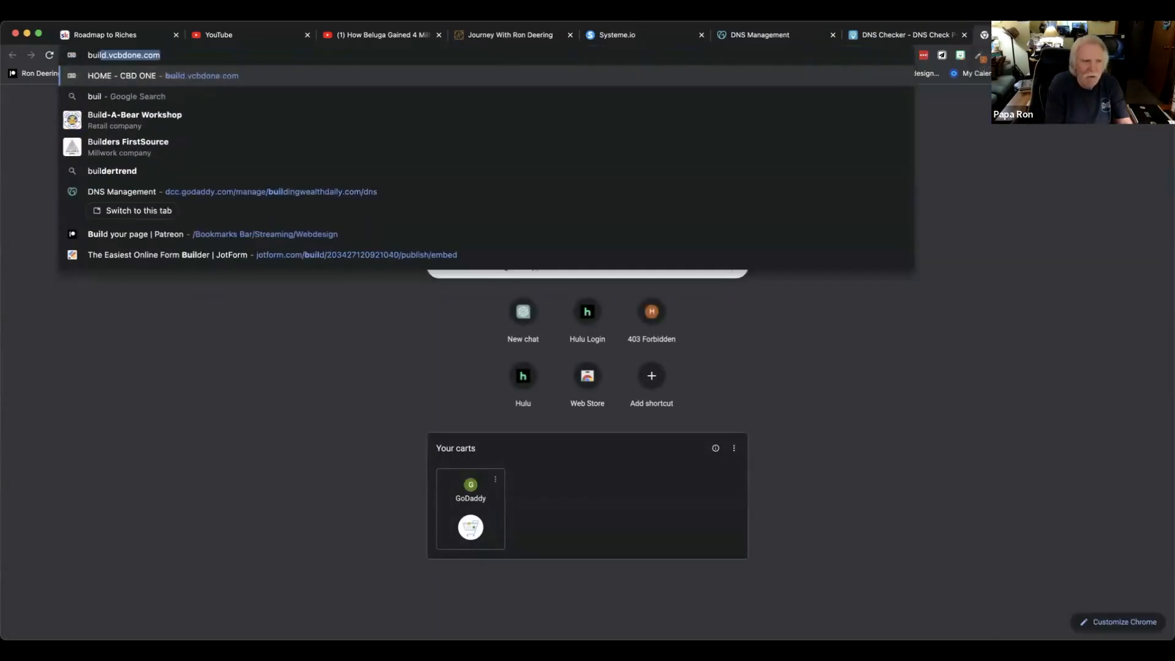
type("dingwe")
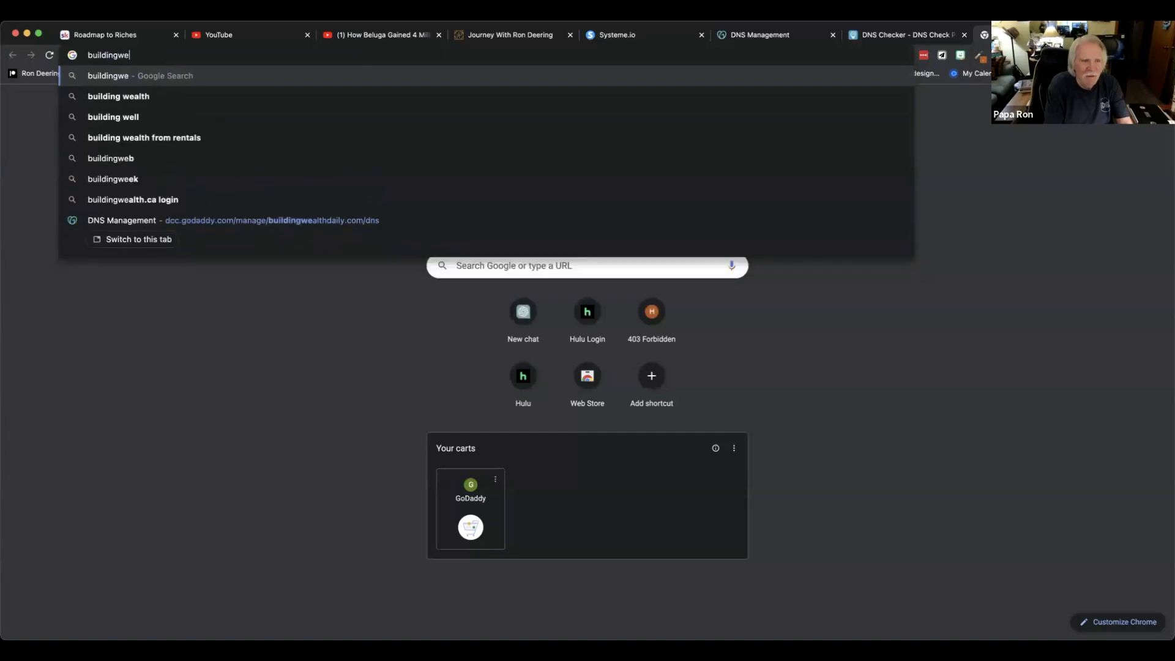
type("althdaily.c")
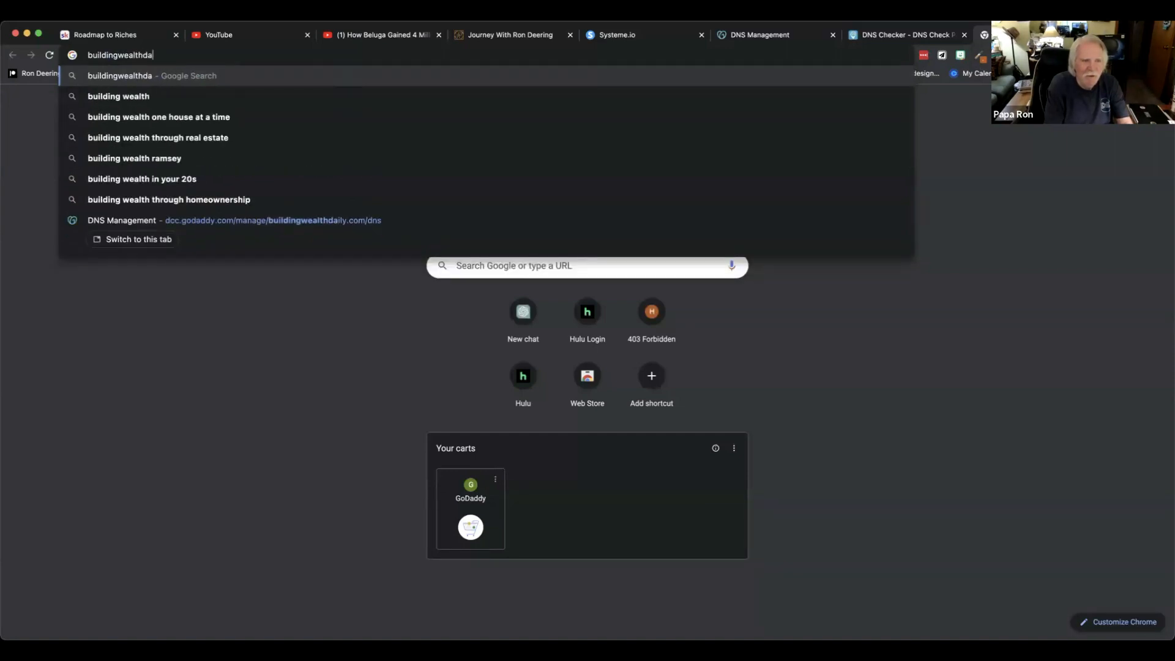
type("om")
key("Return")
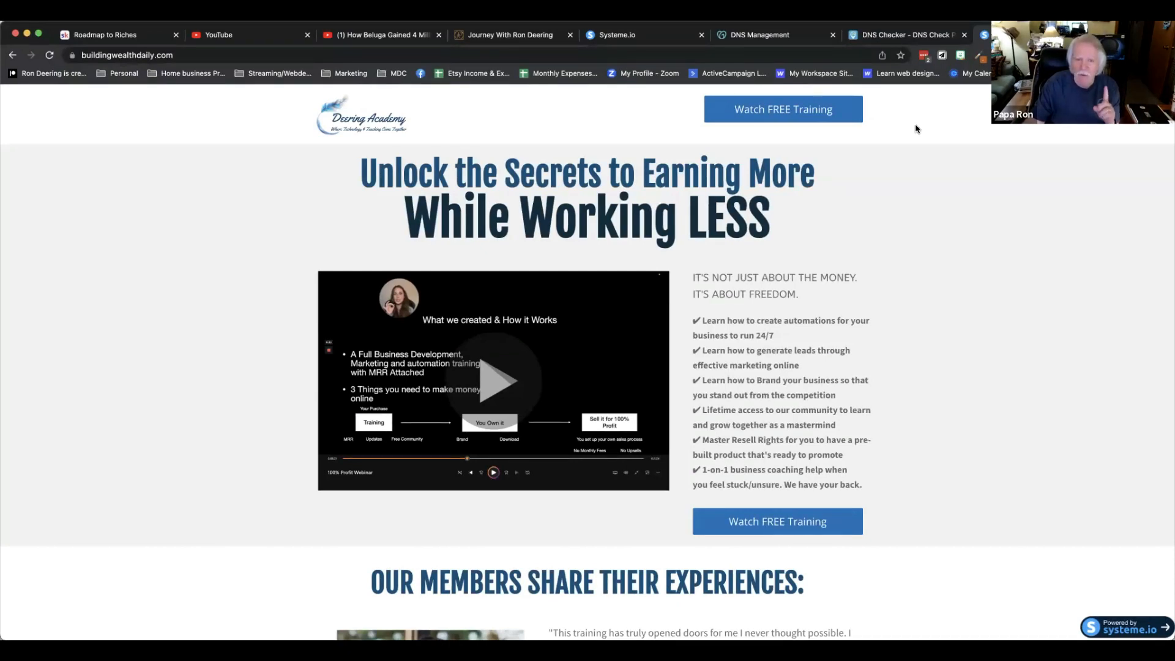
Delete the existing domain forwarding for buildingwealthdaily.com in GoDaddy's DNS management.
left_click(881, 35)
left_click(758, 37)
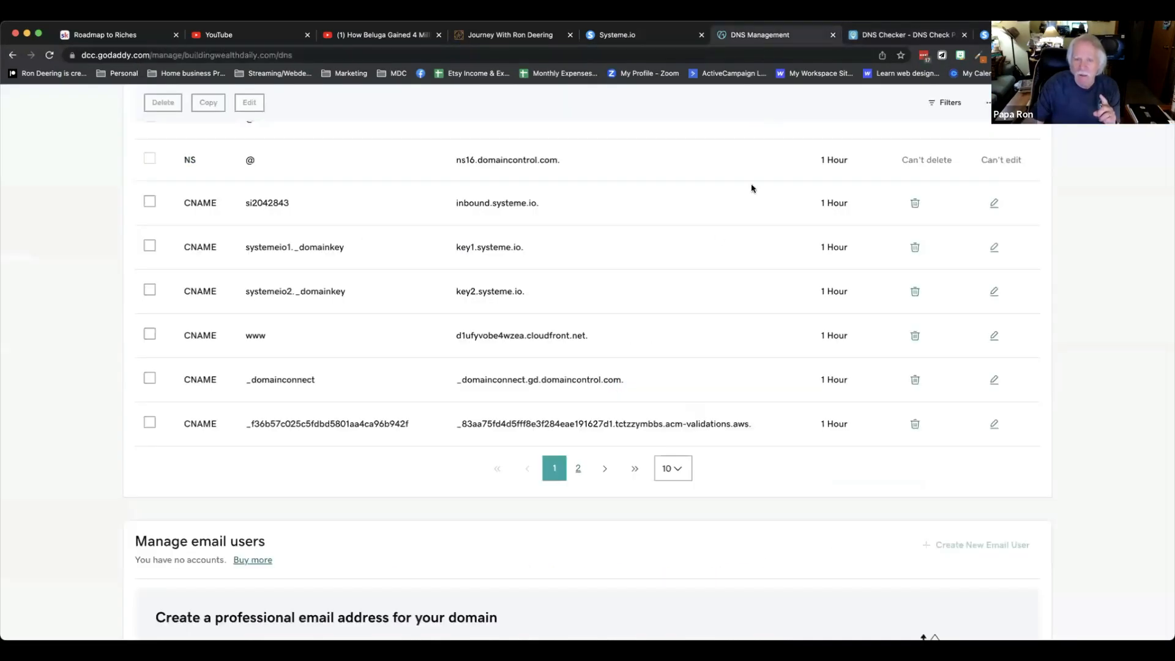
scroll(660, 258, "down", 10)
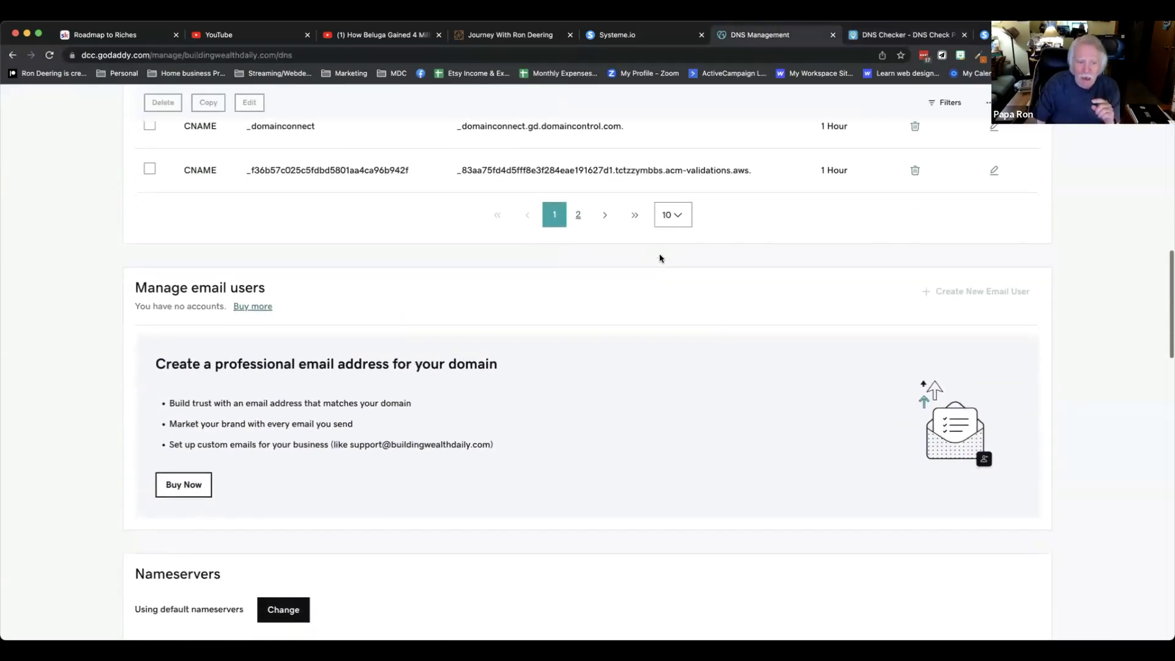
scroll(659, 256, "down", 4)
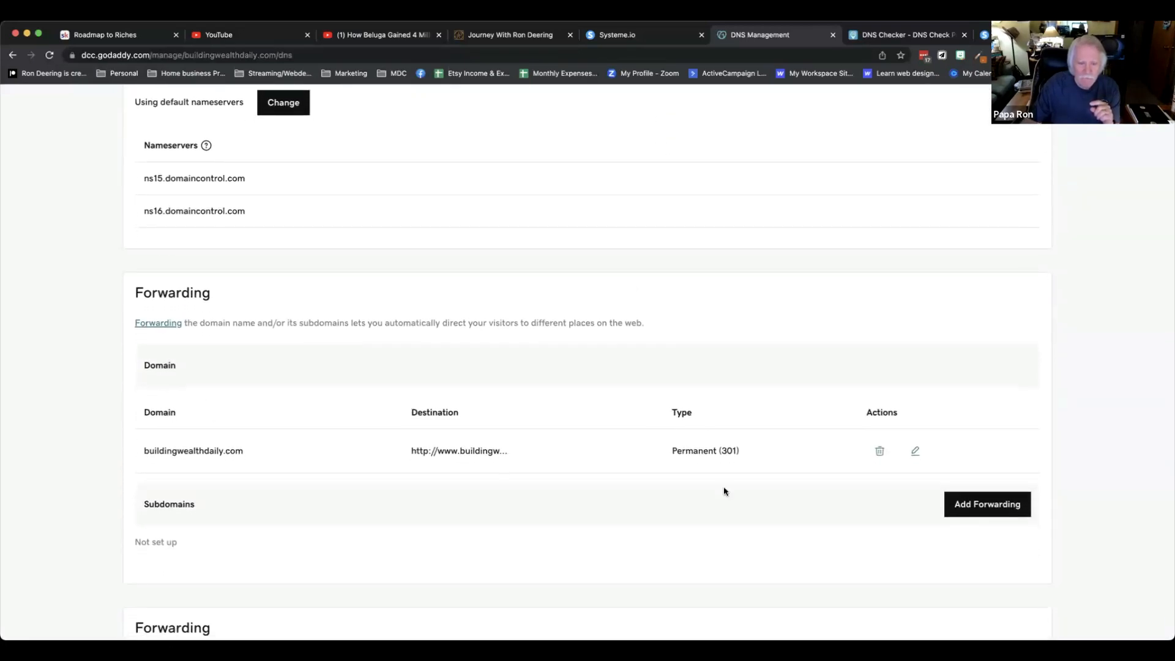
left_click(880, 453)
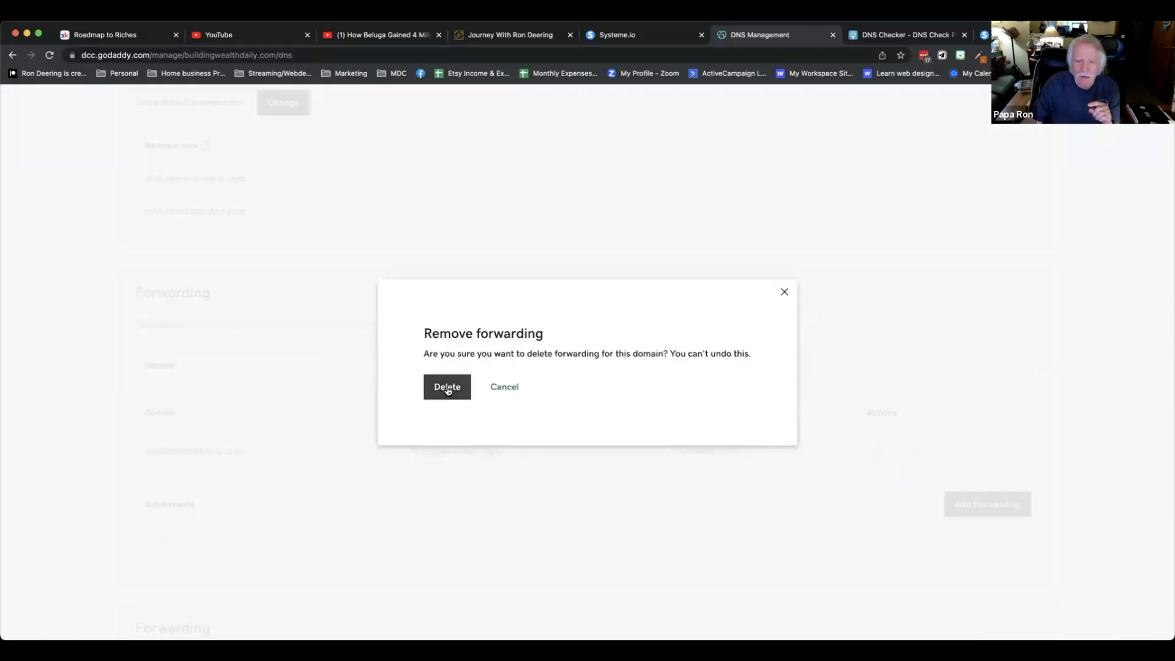
left_click(459, 391)
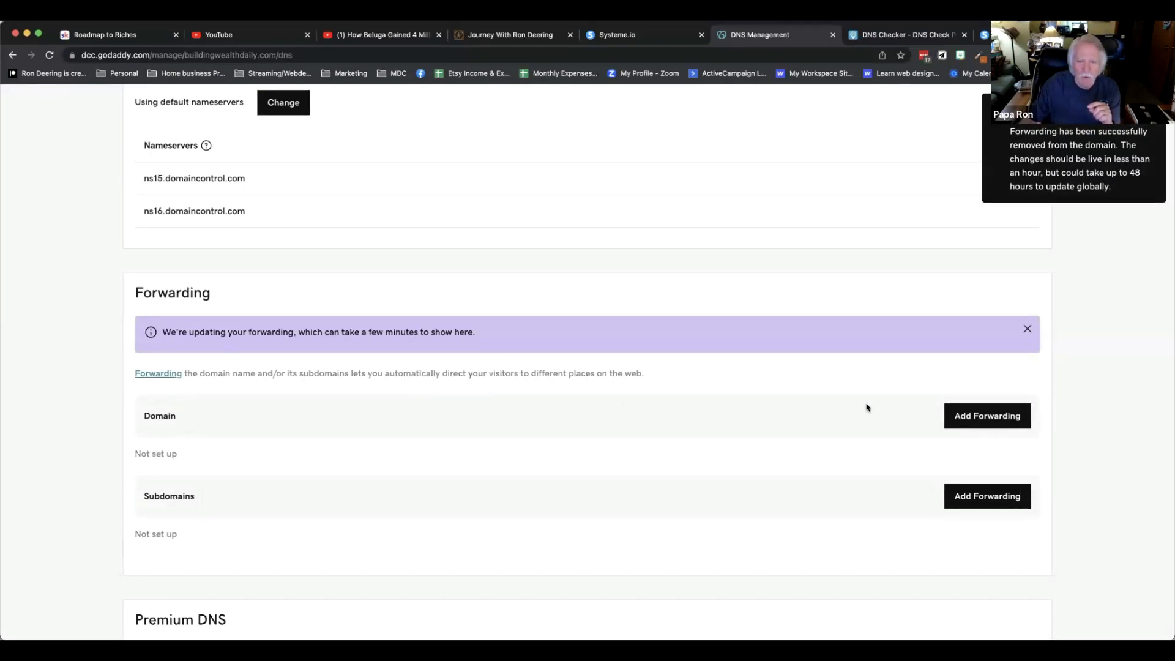
left_click(972, 417)
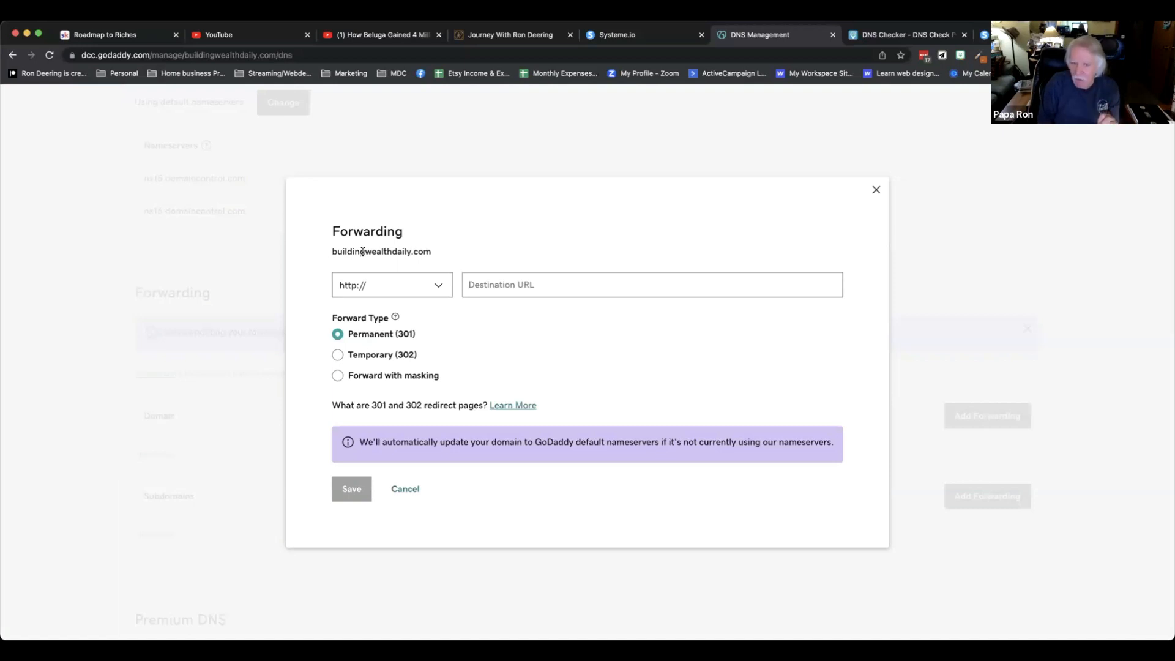
type("w")
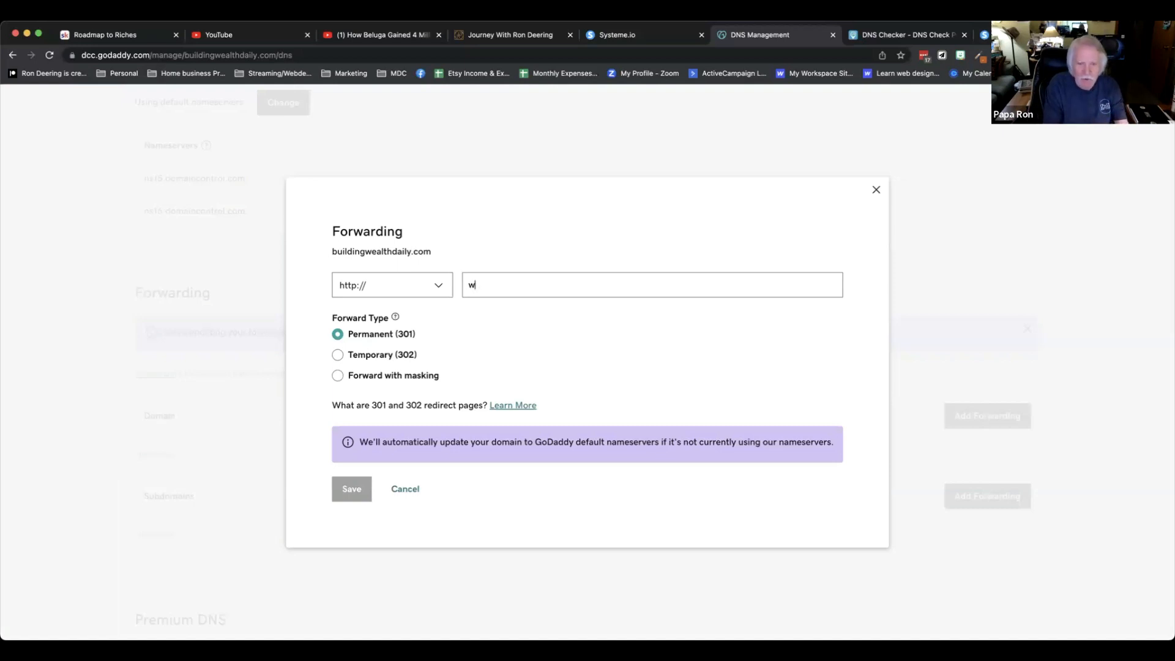
type("ww.bui")
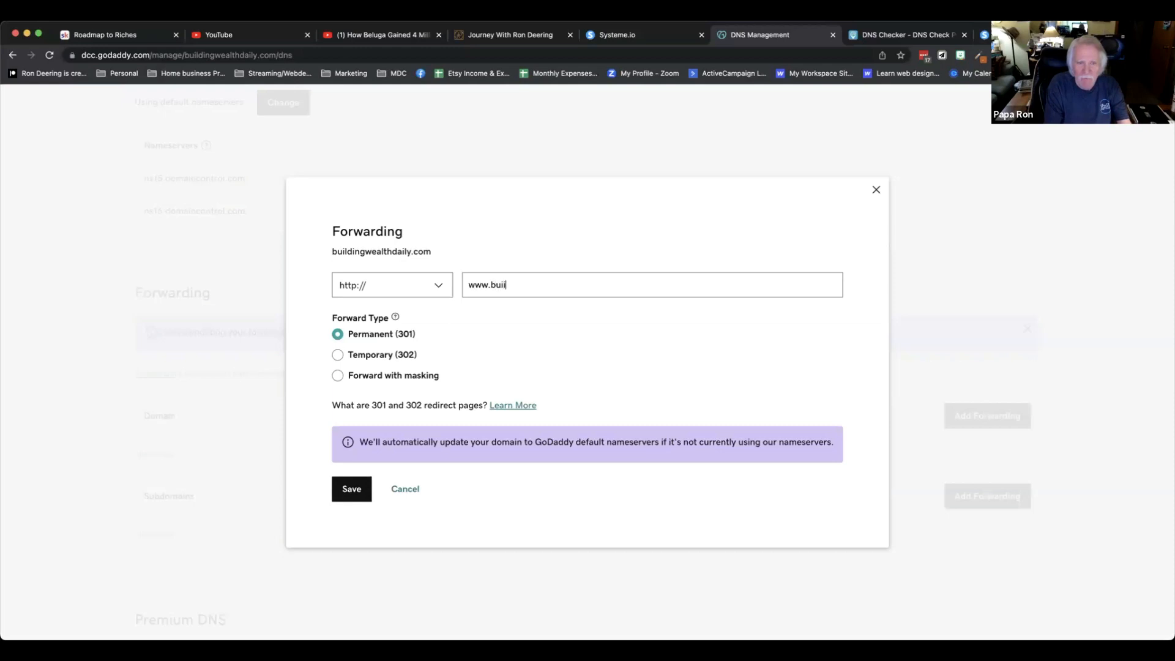
type("ldingwea")
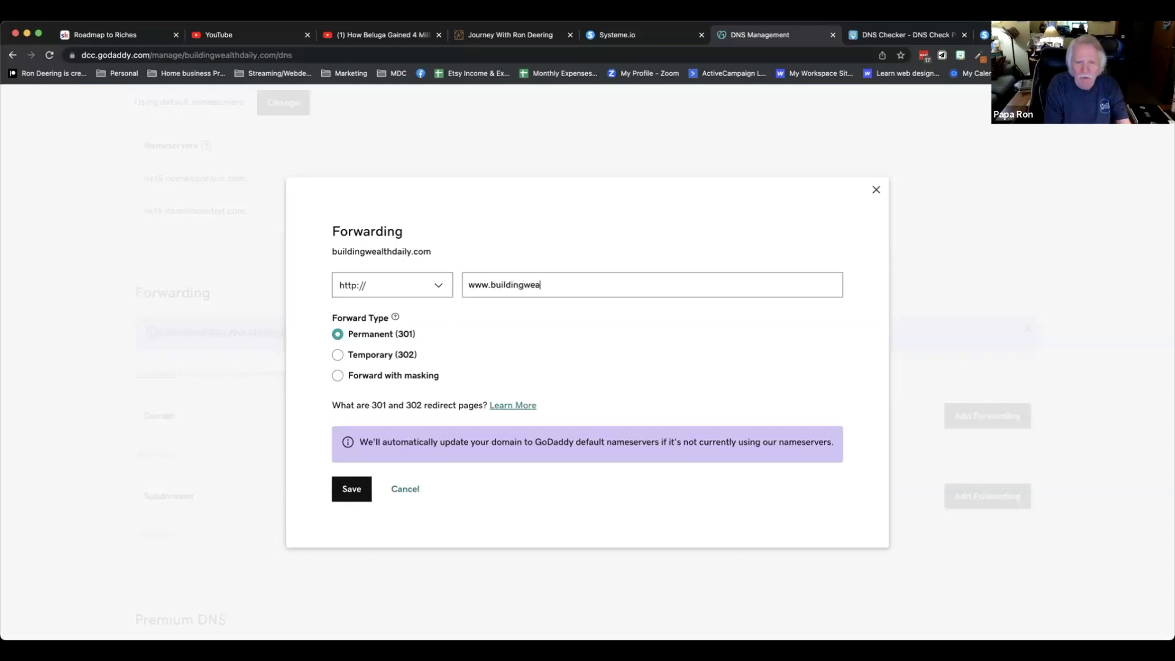
type("lthd")
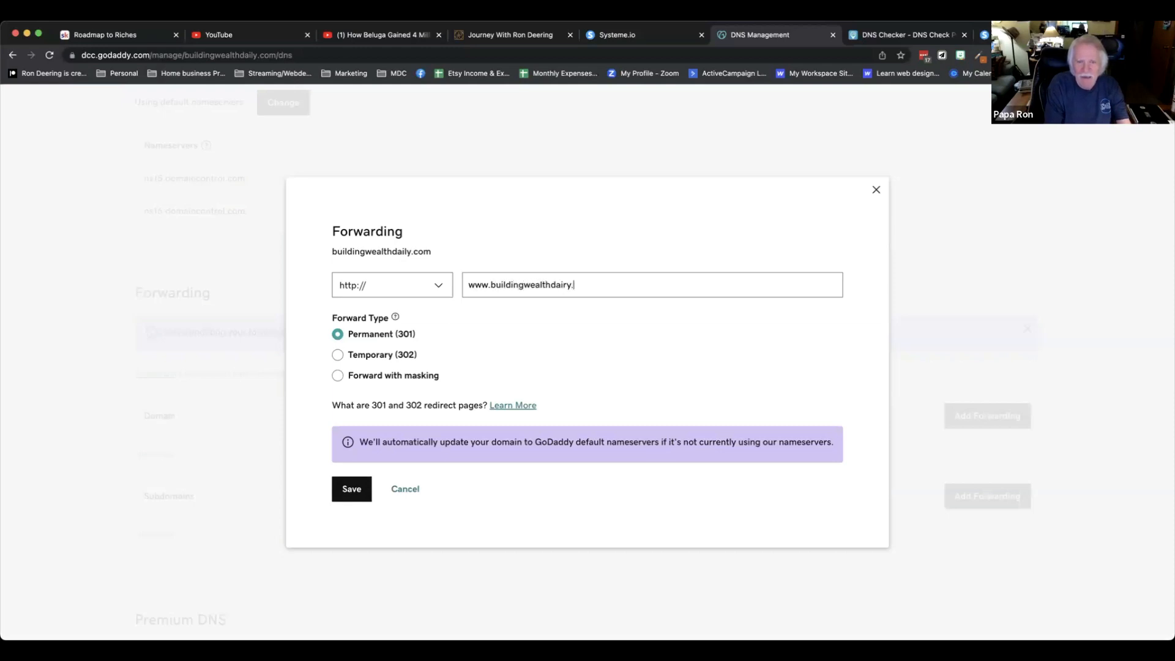
type("aily.com")
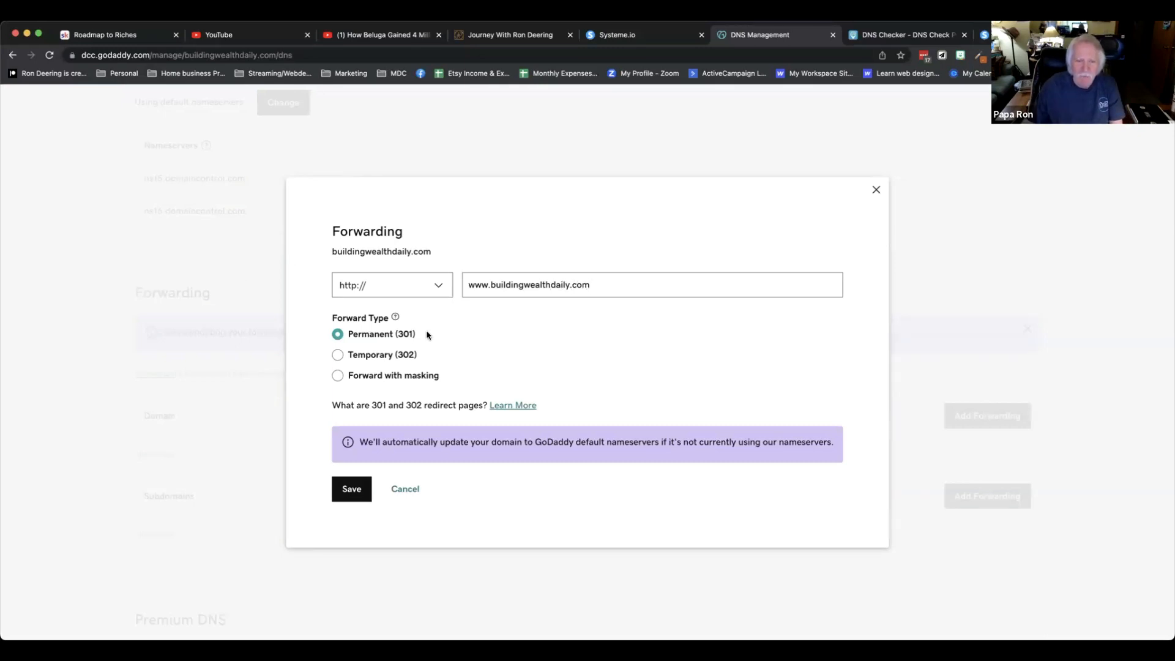
left_click(348, 490)
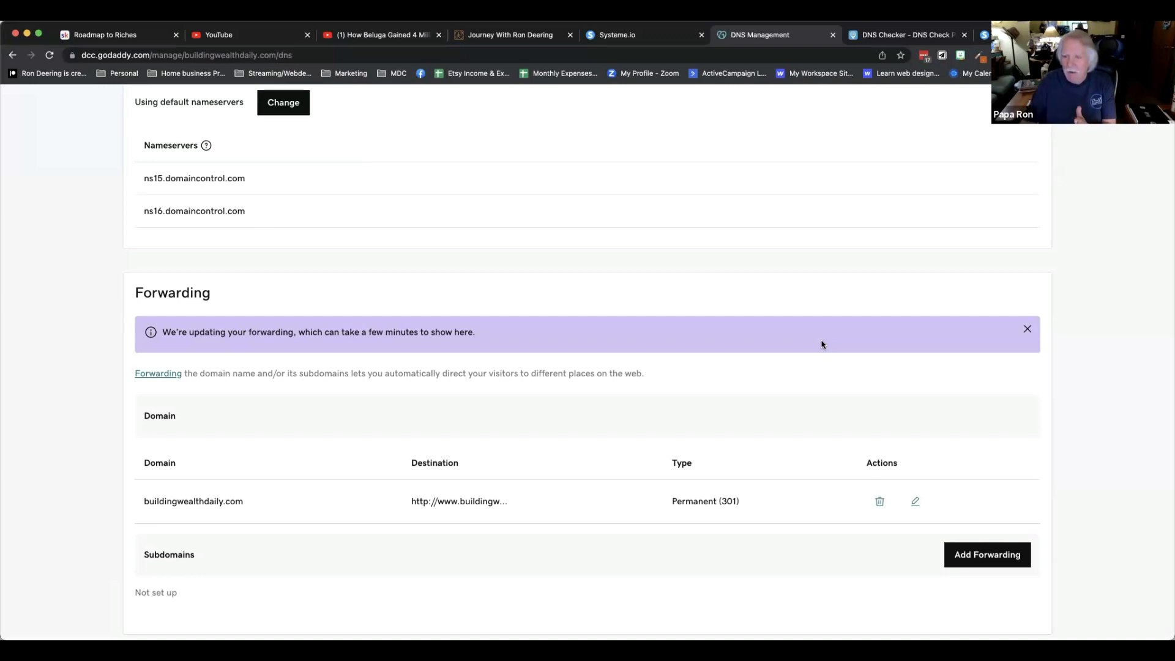
left_click(629, 35)
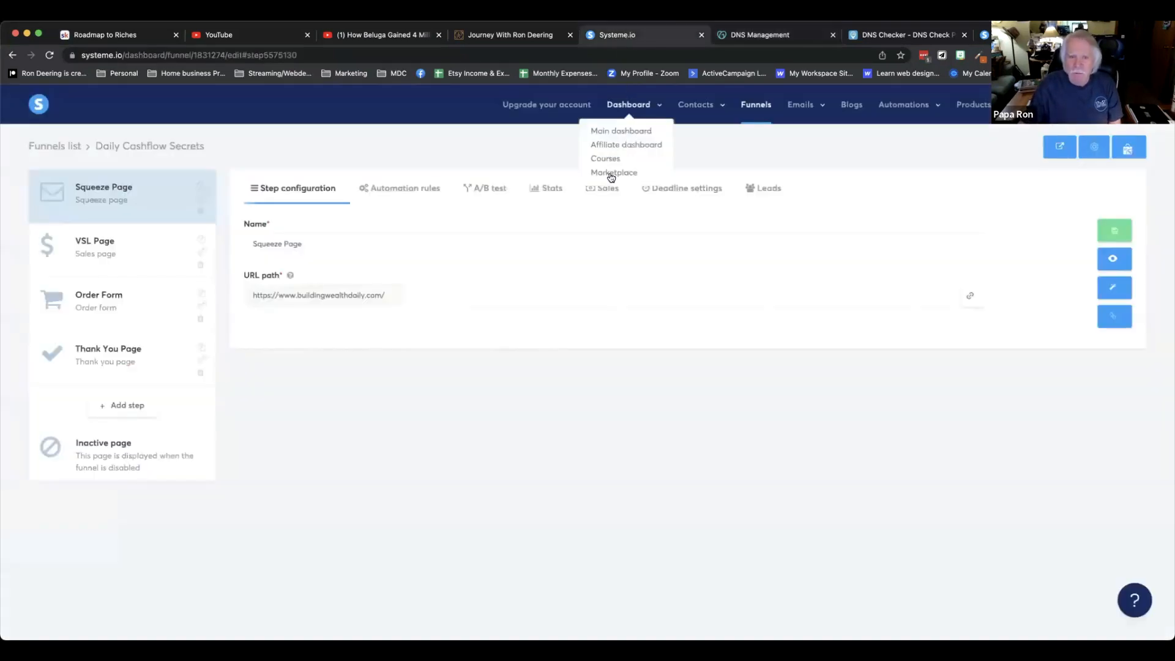
mouse_move(1084, 107)
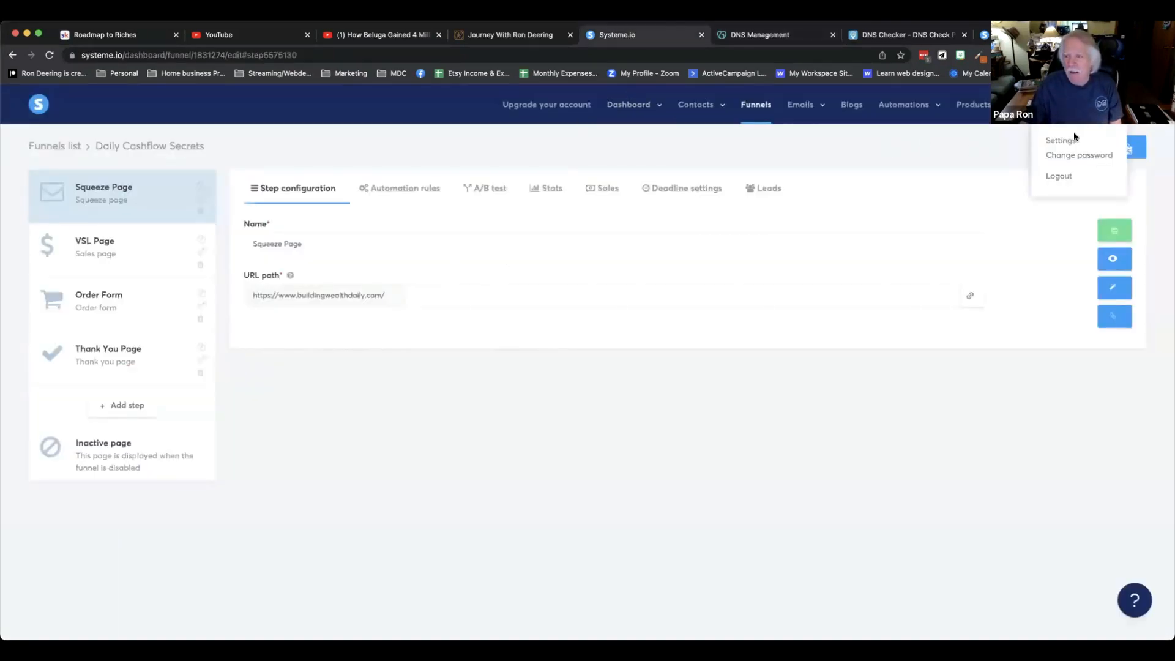
left_click(1065, 141)
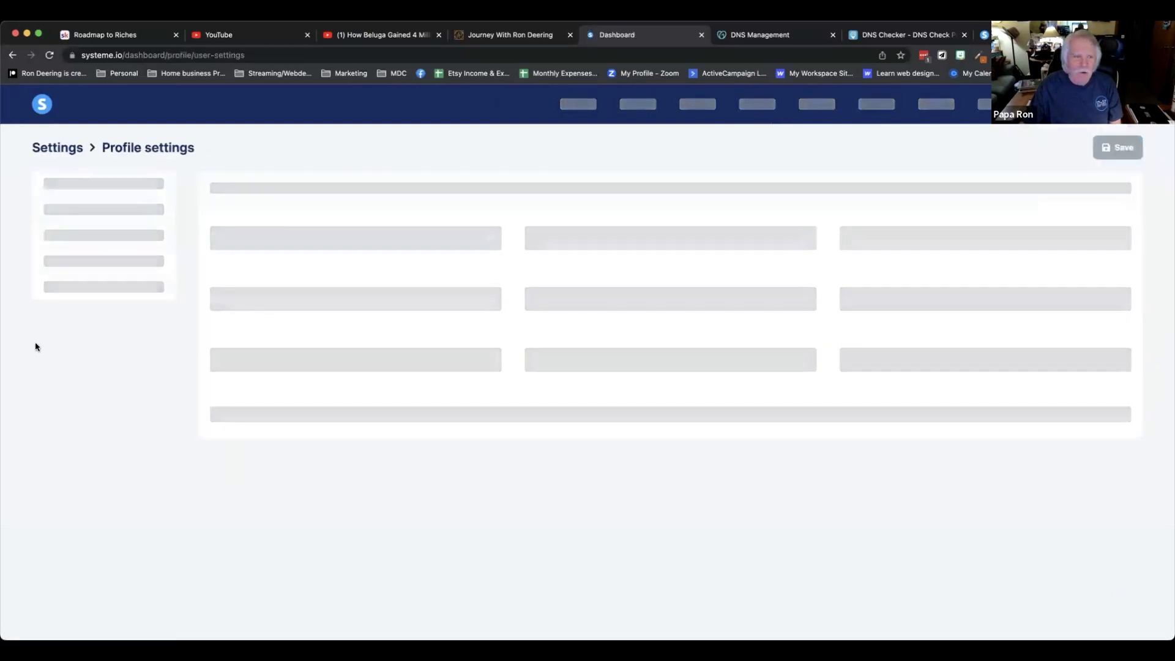
left_click(77, 441)
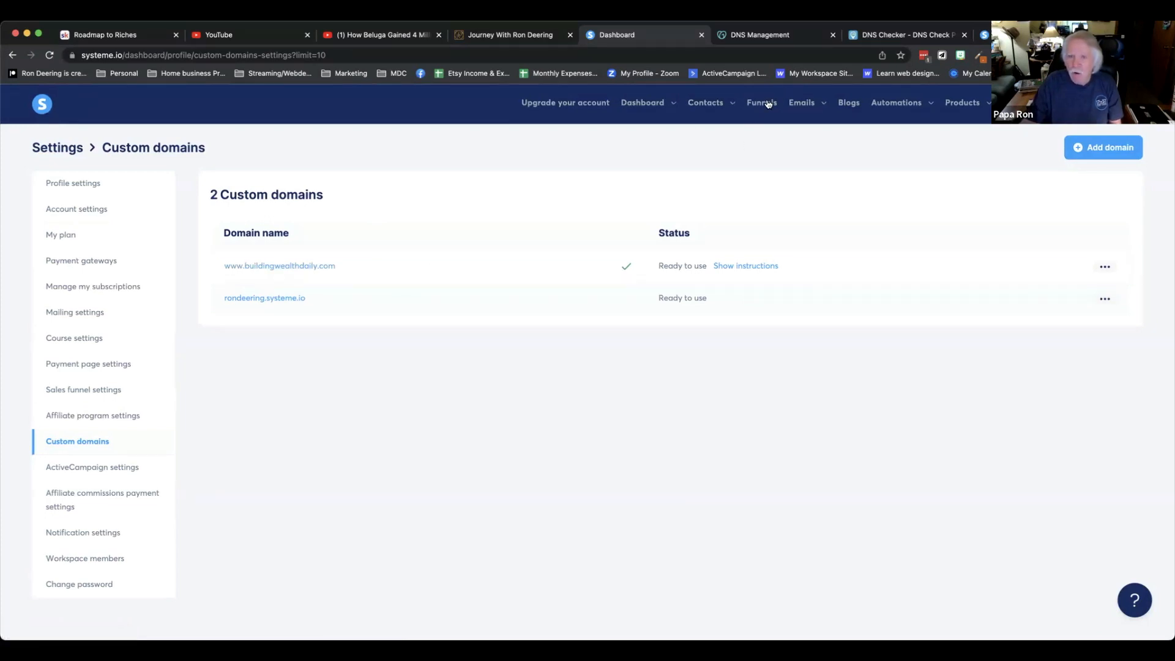
left_click(735, 267)
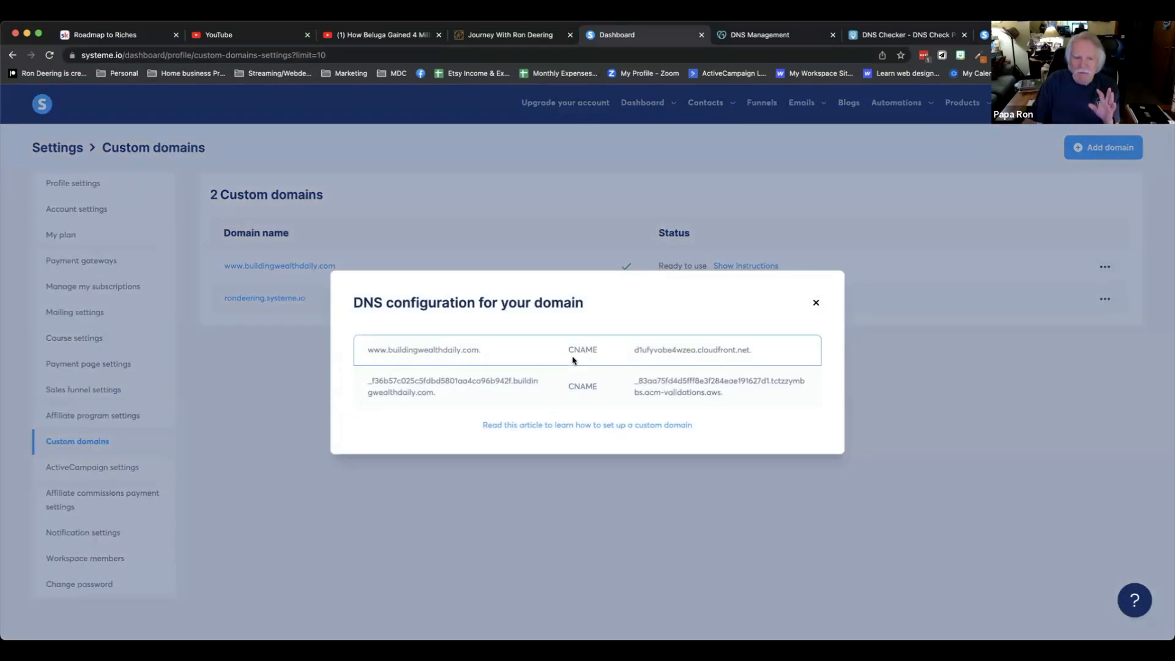
left_click(815, 303)
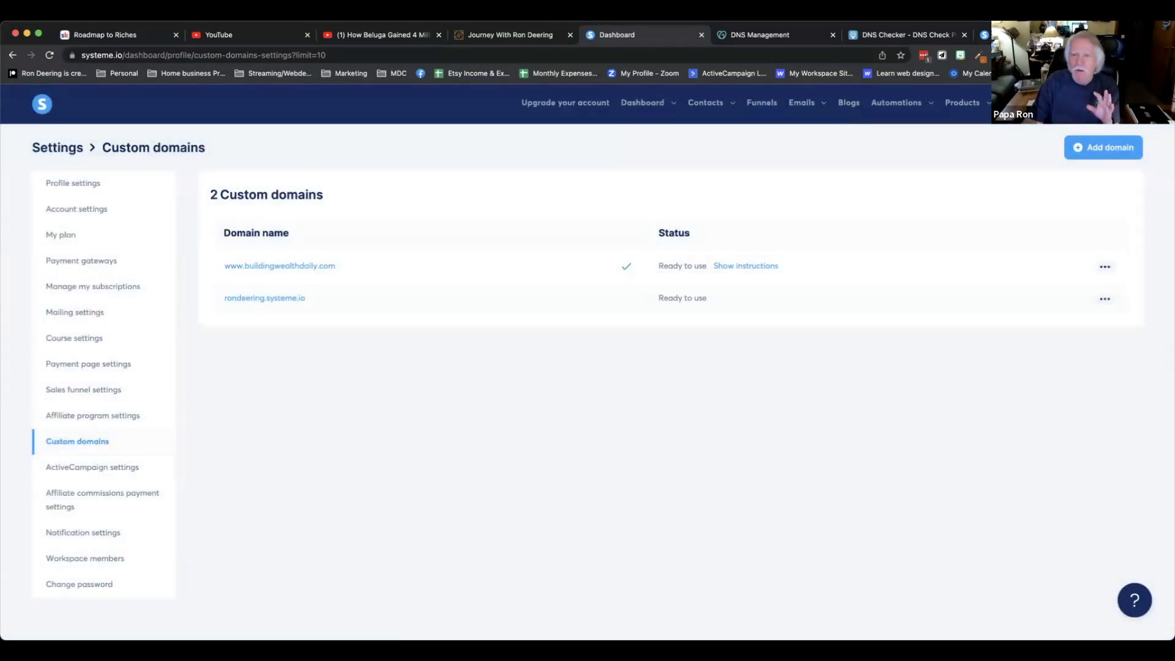
left_click(789, 35)
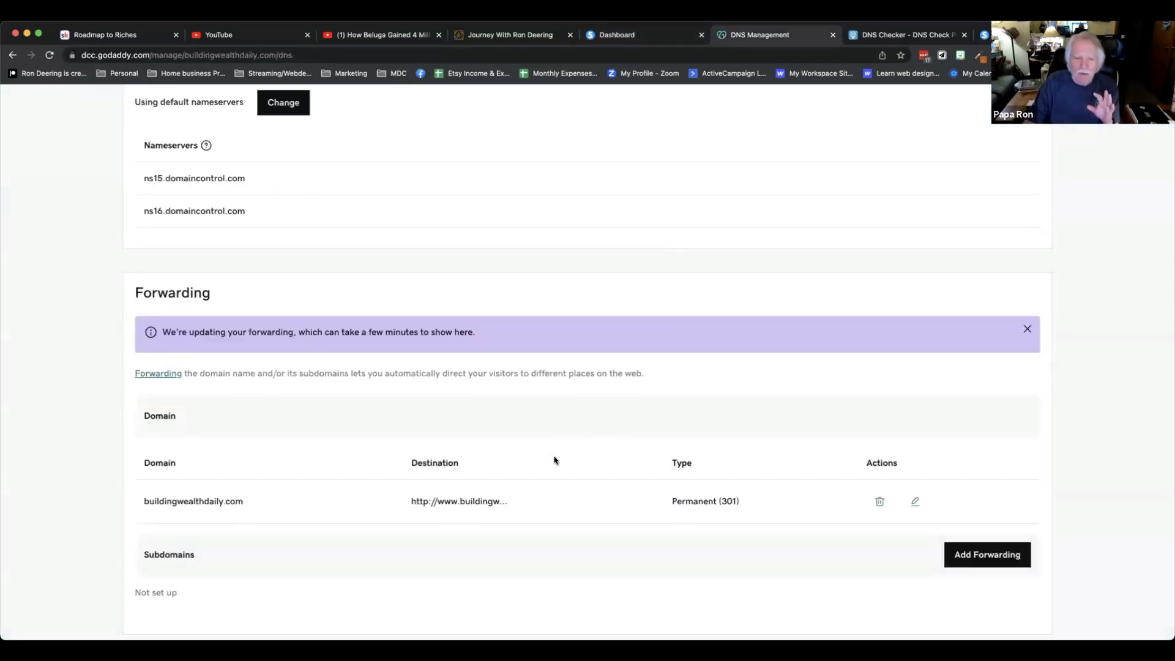
scroll(555, 460, "down", 1)
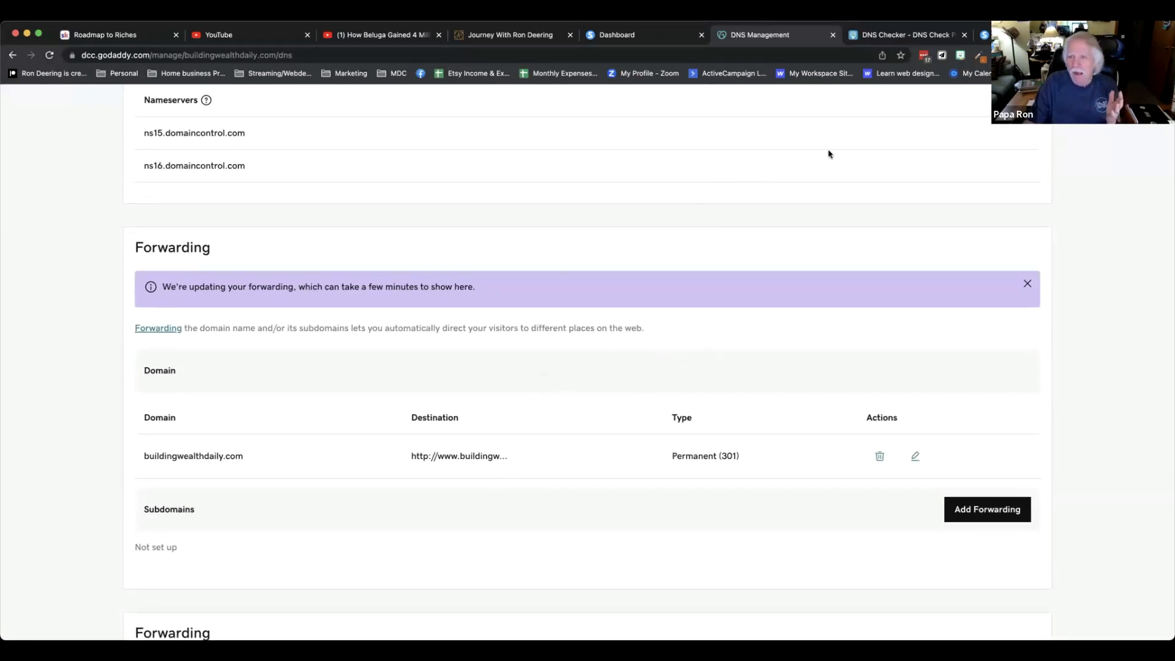
left_click(906, 35)
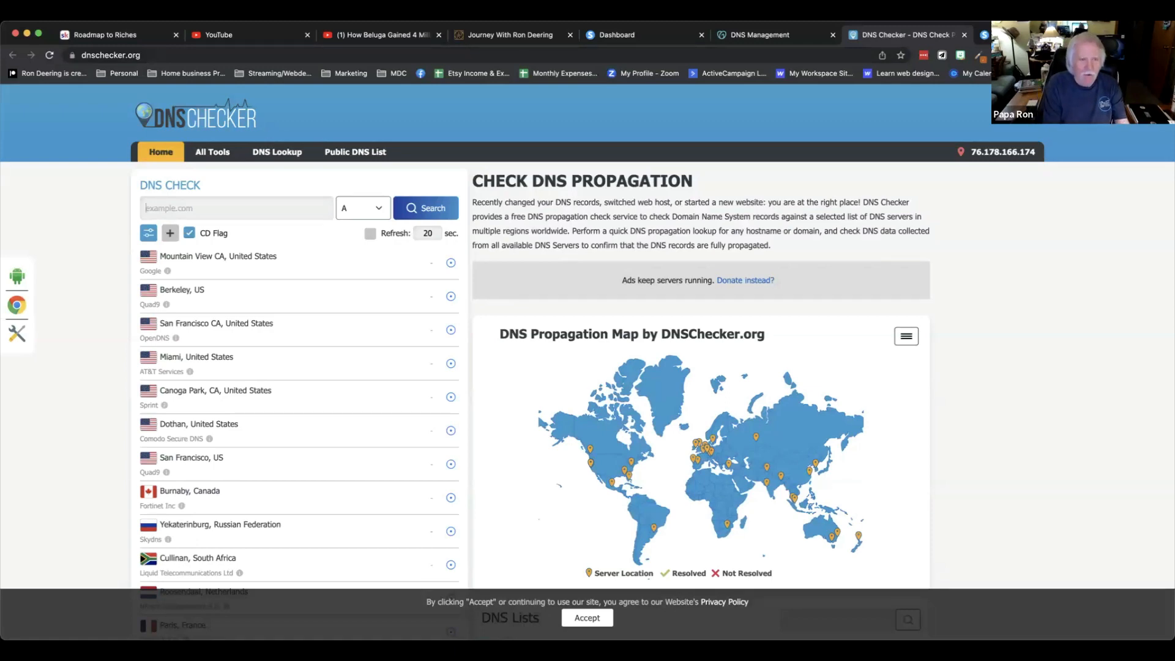
type("www.buildingwealthdaily.com")
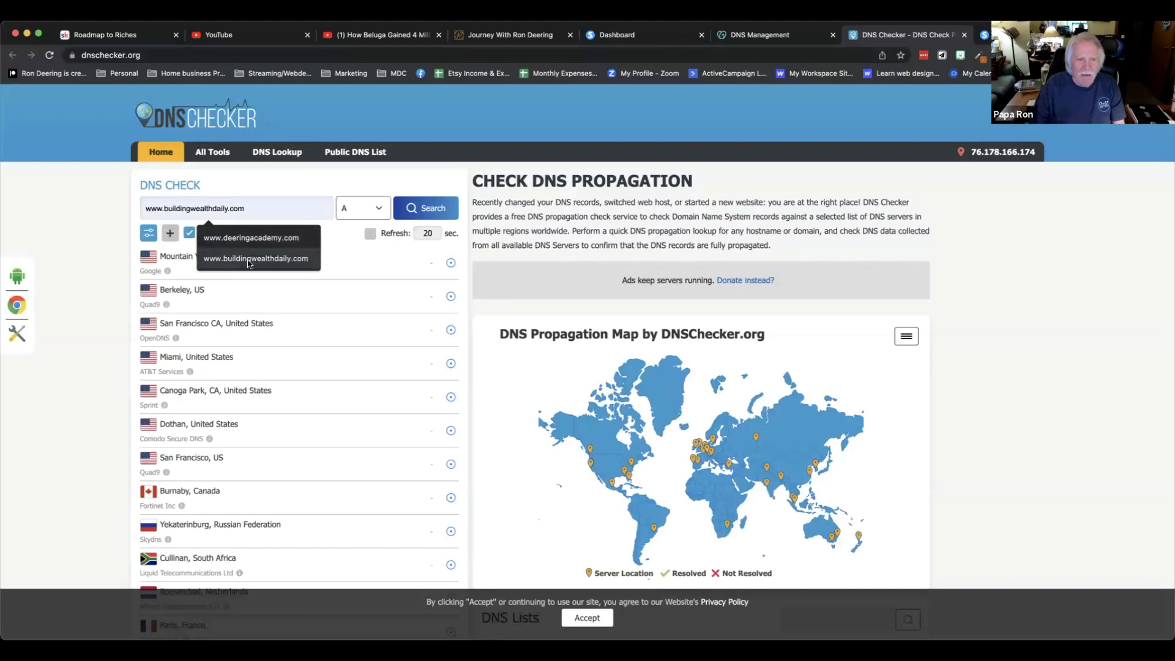
left_click(248, 260)
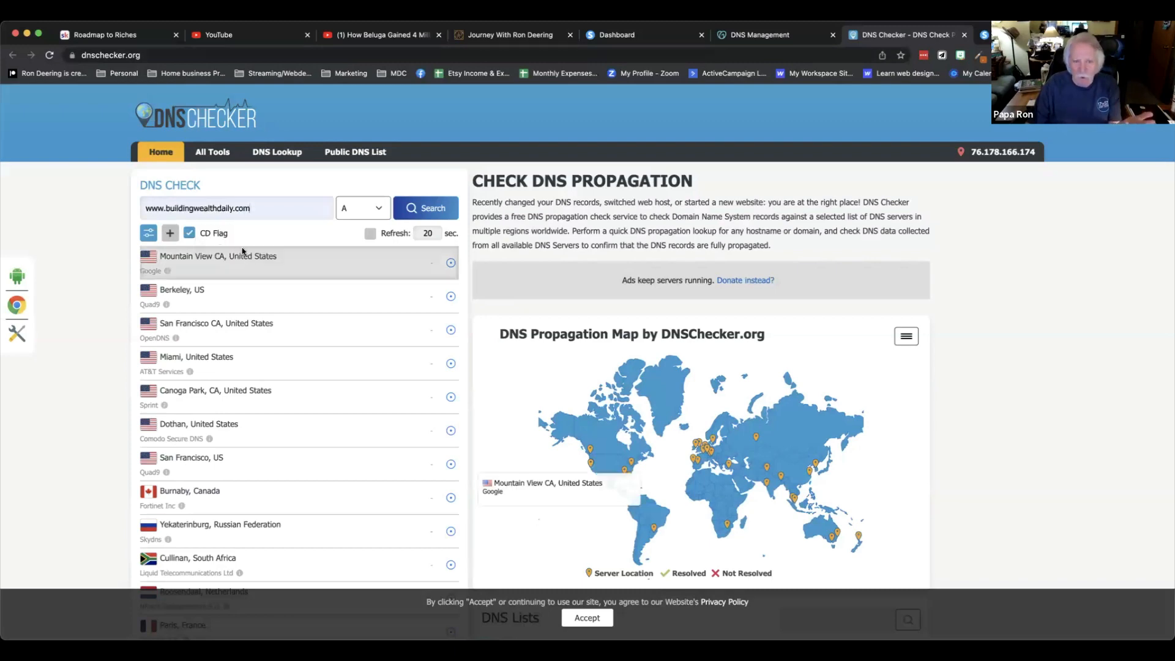
left_click(377, 210)
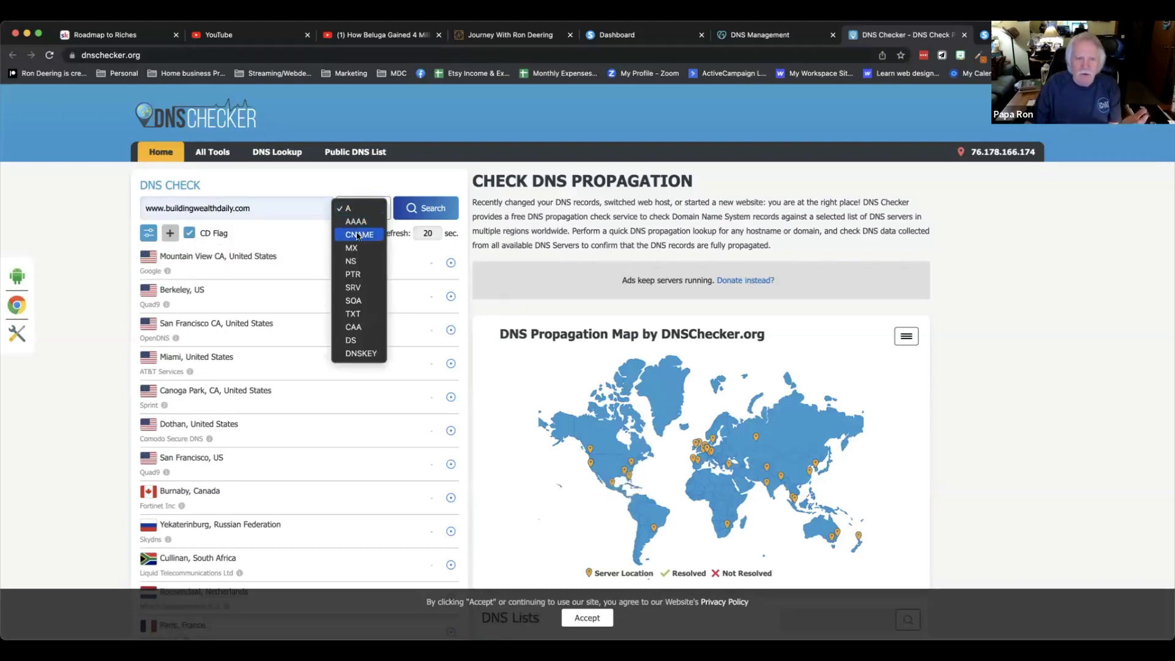
left_click(361, 235)
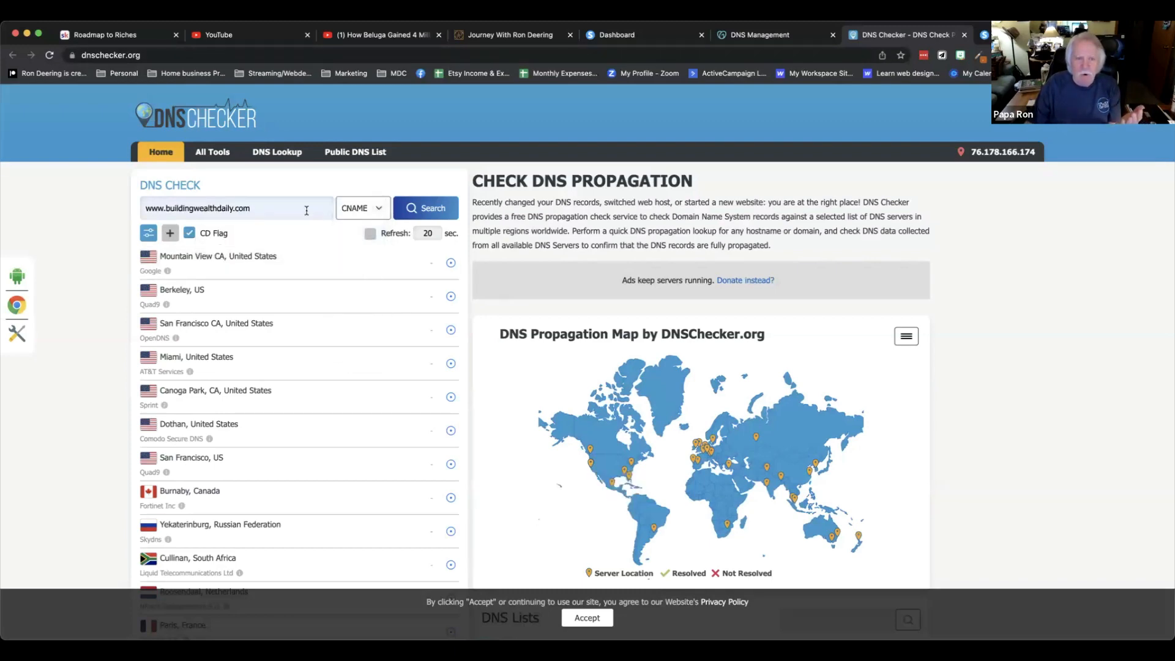
left_click(431, 208)
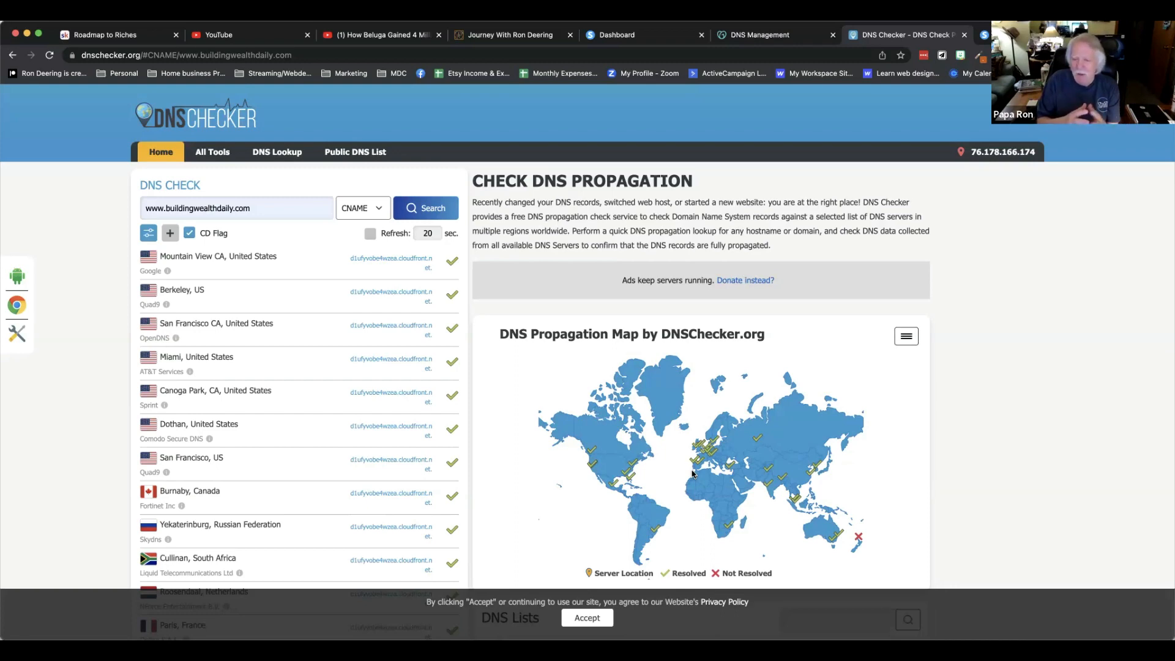
Examine the CNAME propagation results across the worldwide DNS server list and map.
mouse_move(860, 540)
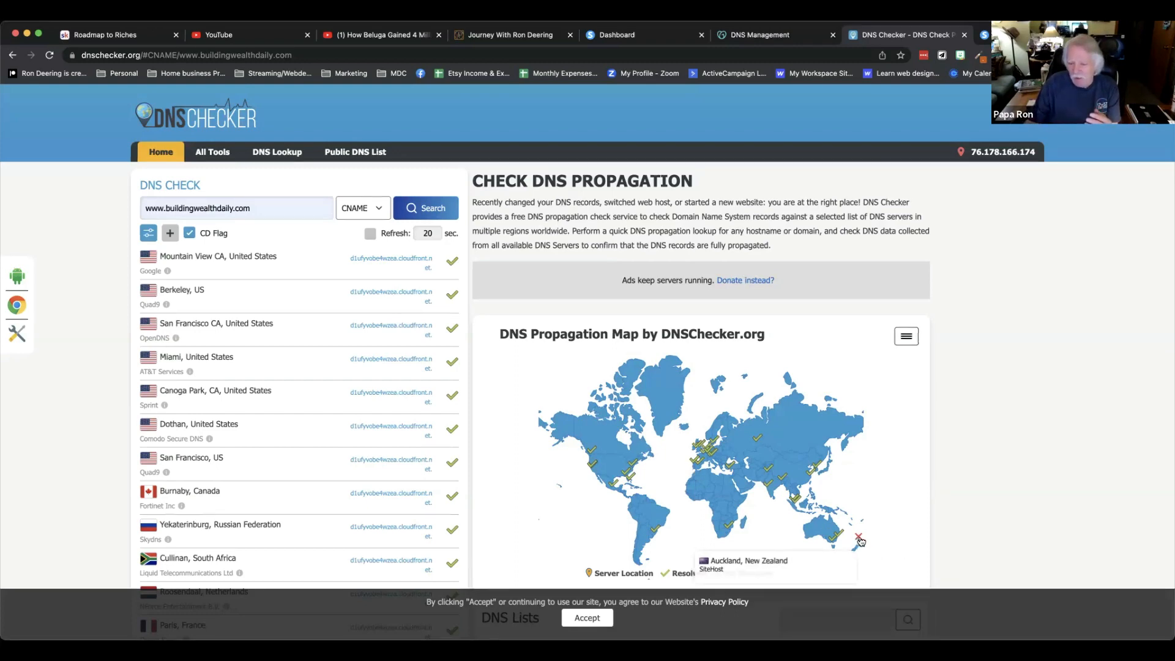
scroll(392, 423, "down", 4)
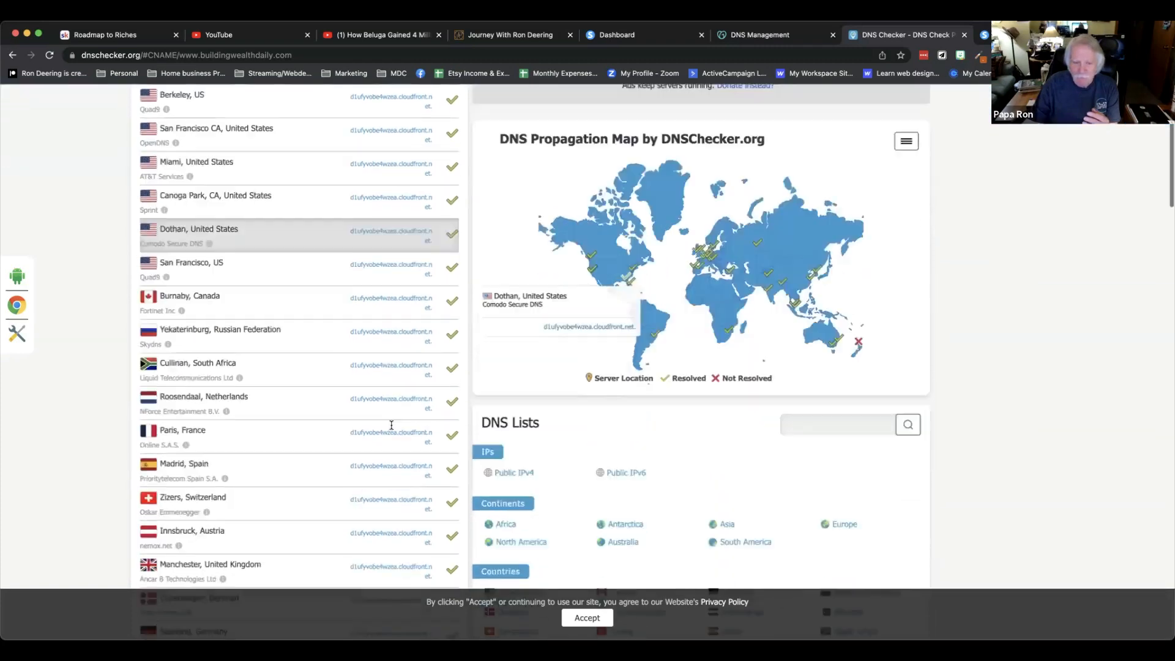
scroll(392, 428, "down", 6)
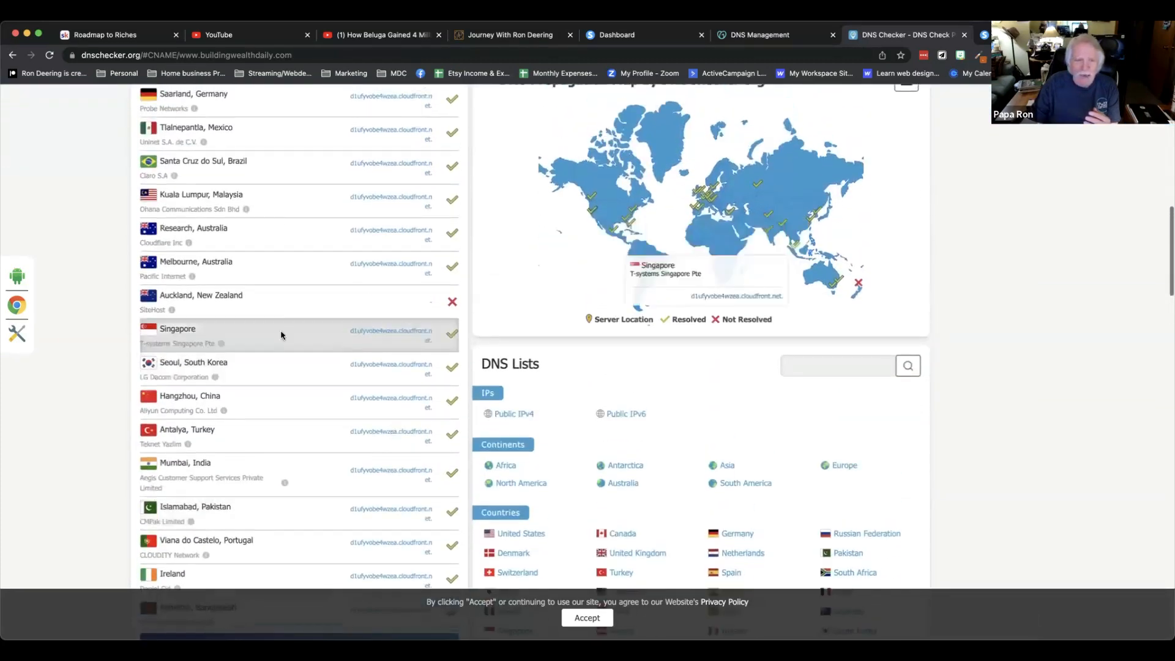
scroll(310, 258, "up", 10)
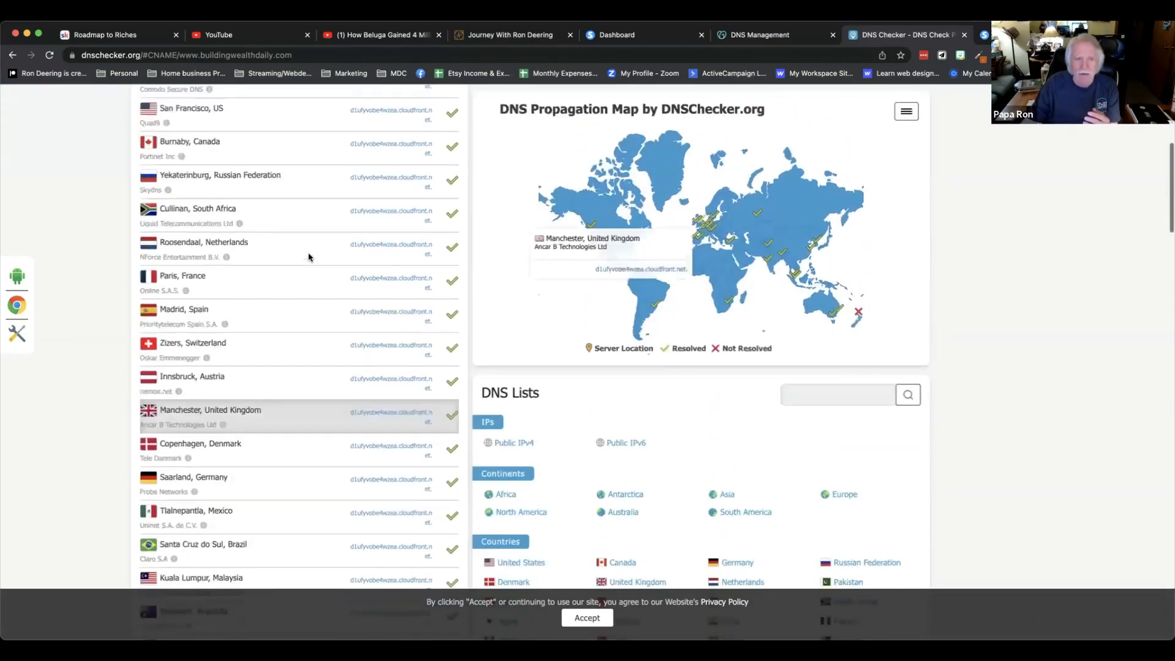
scroll(309, 257, "up", 3)
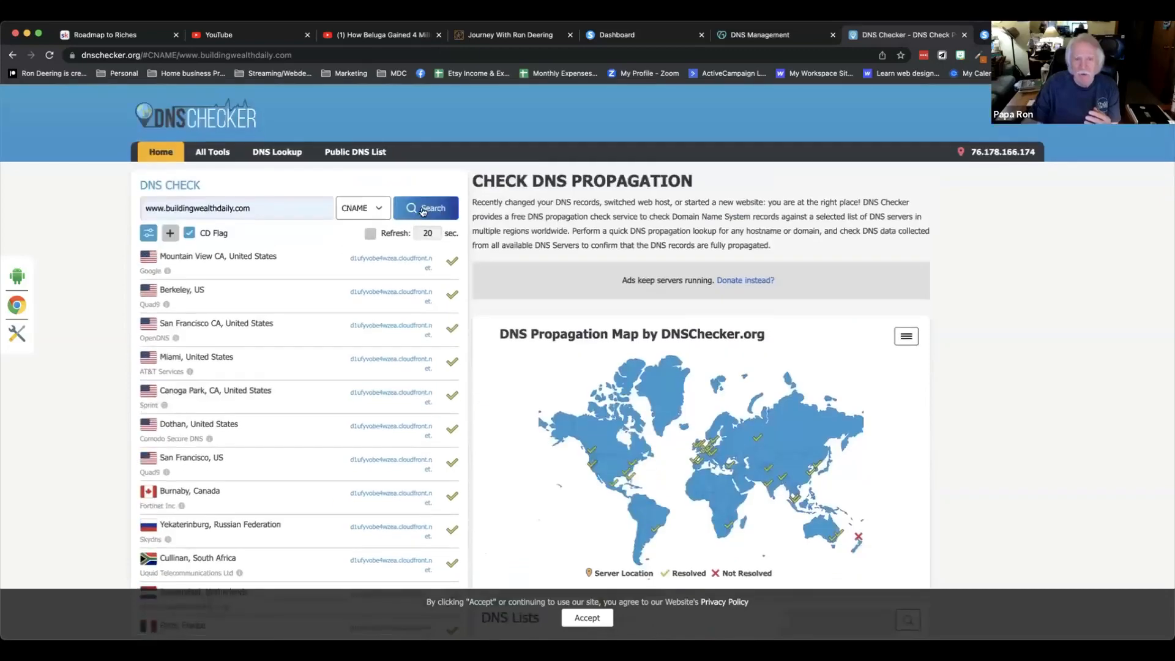
scroll(315, 333, "down", 10)
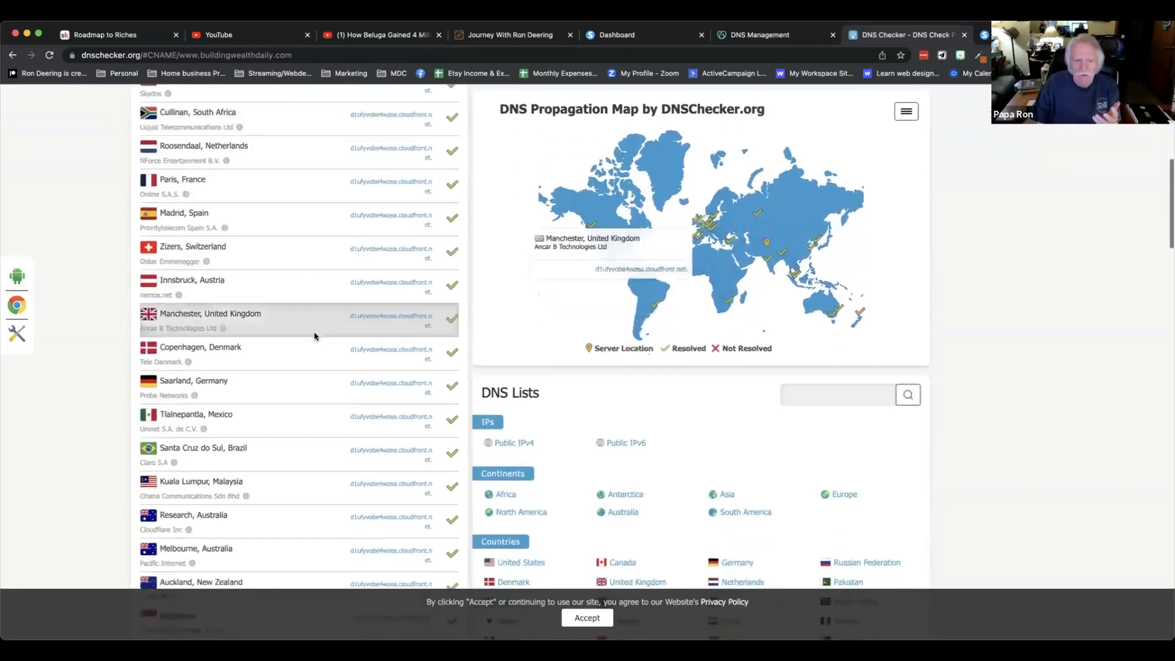
scroll(315, 336, "down", 5)
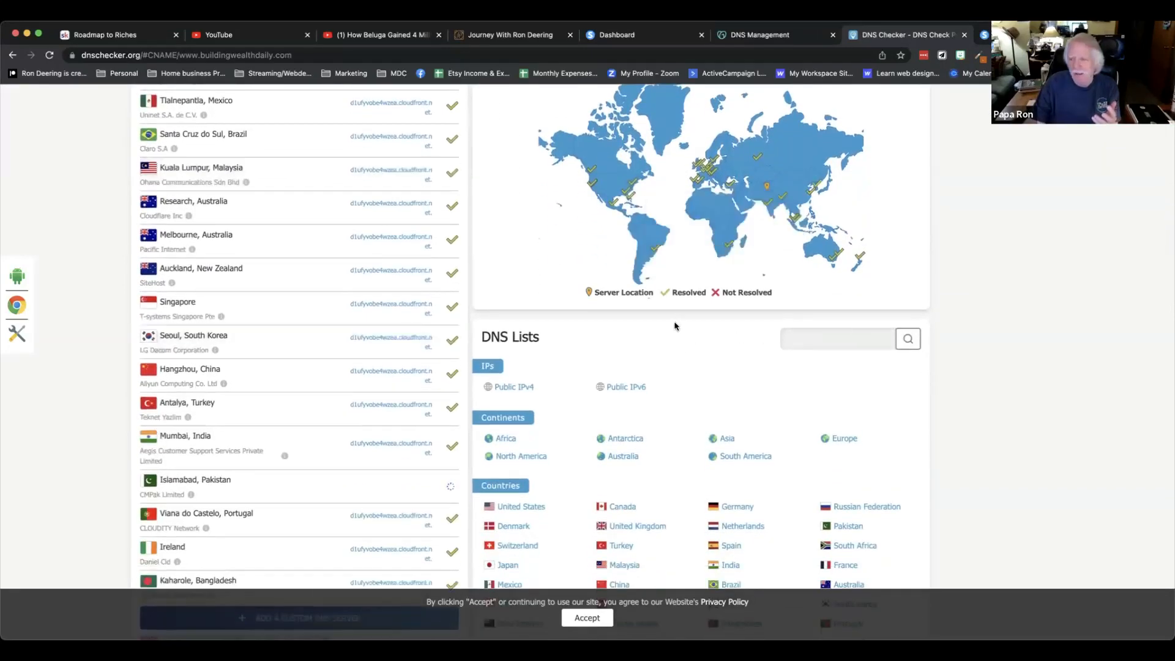
scroll(863, 279, "up", 1)
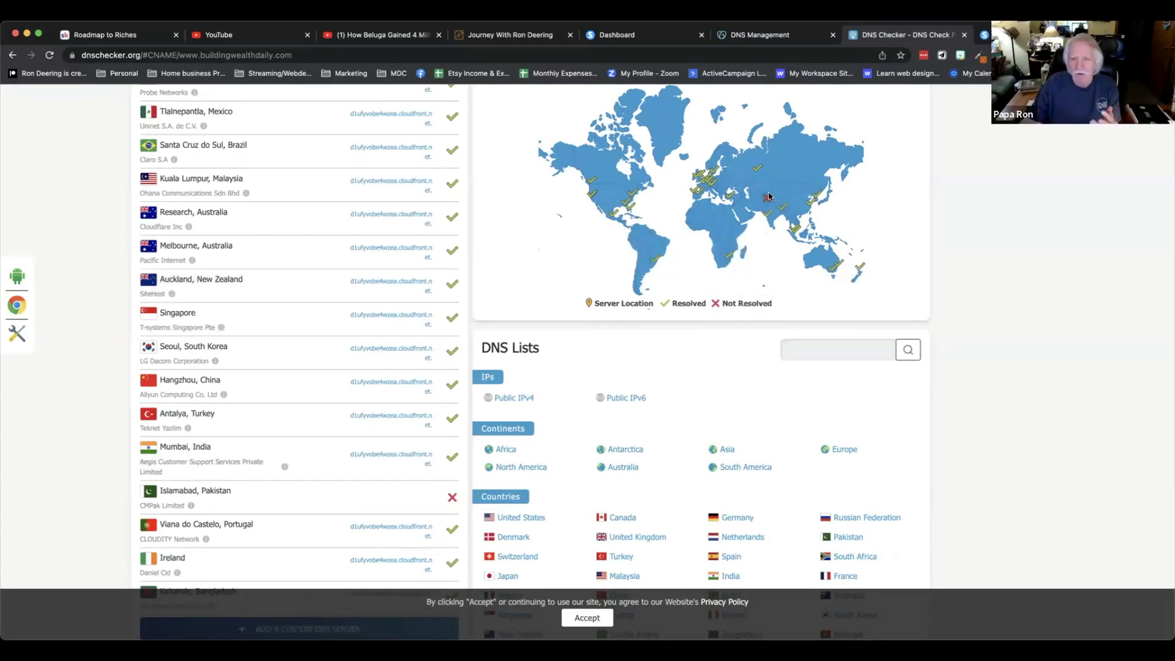
mouse_move(767, 201)
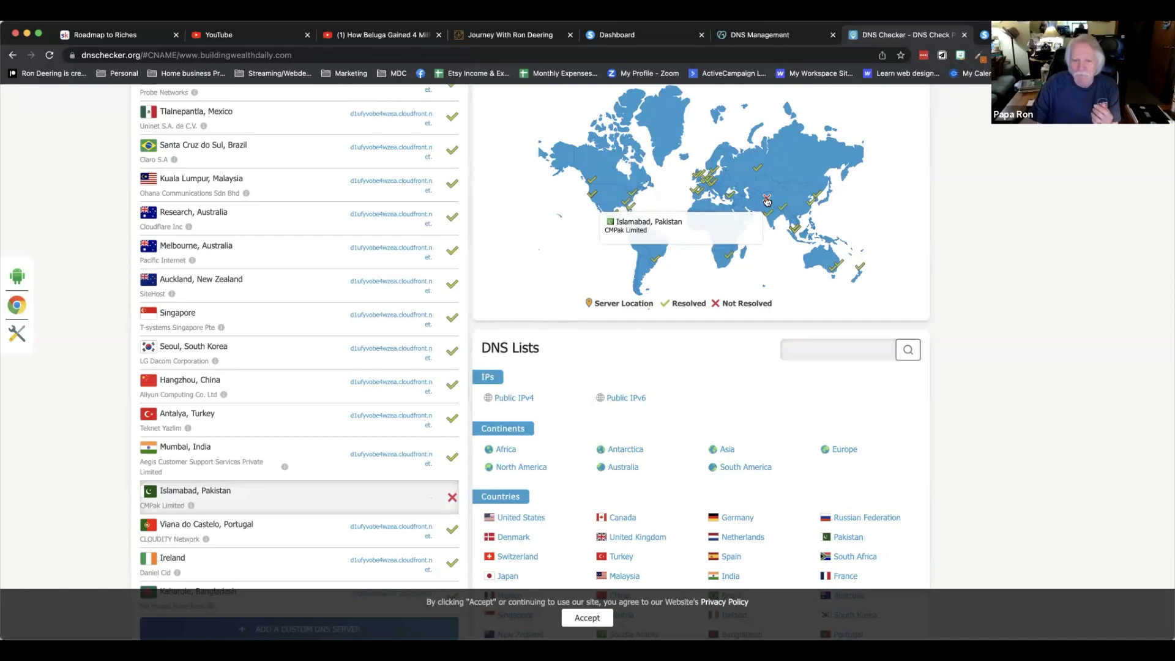
scroll(265, 438, "down", 2)
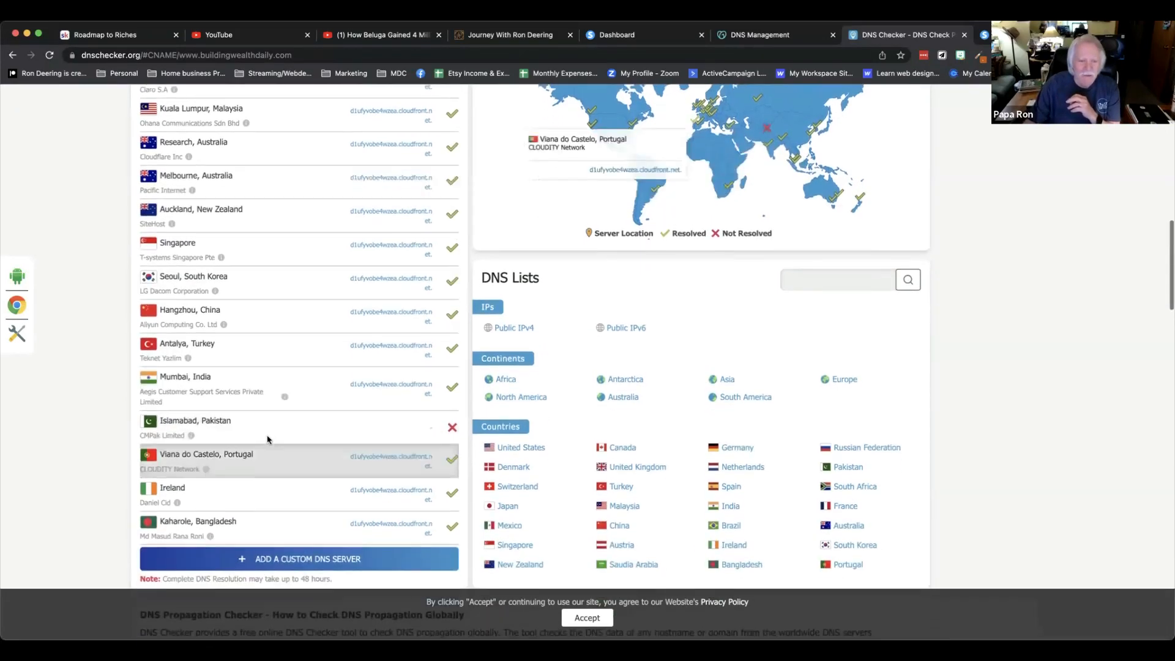
scroll(325, 296, "up", 10)
scroll(325, 297, "up", 4)
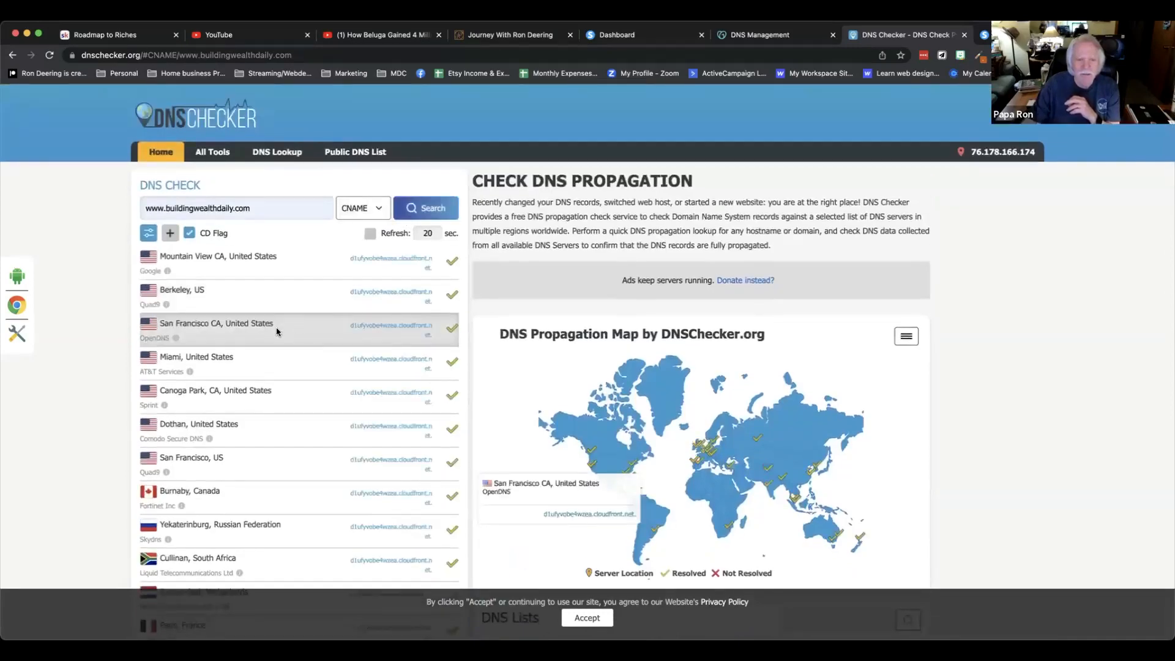
scroll(288, 324, "down", 10)
scroll(277, 332, "down", 5)
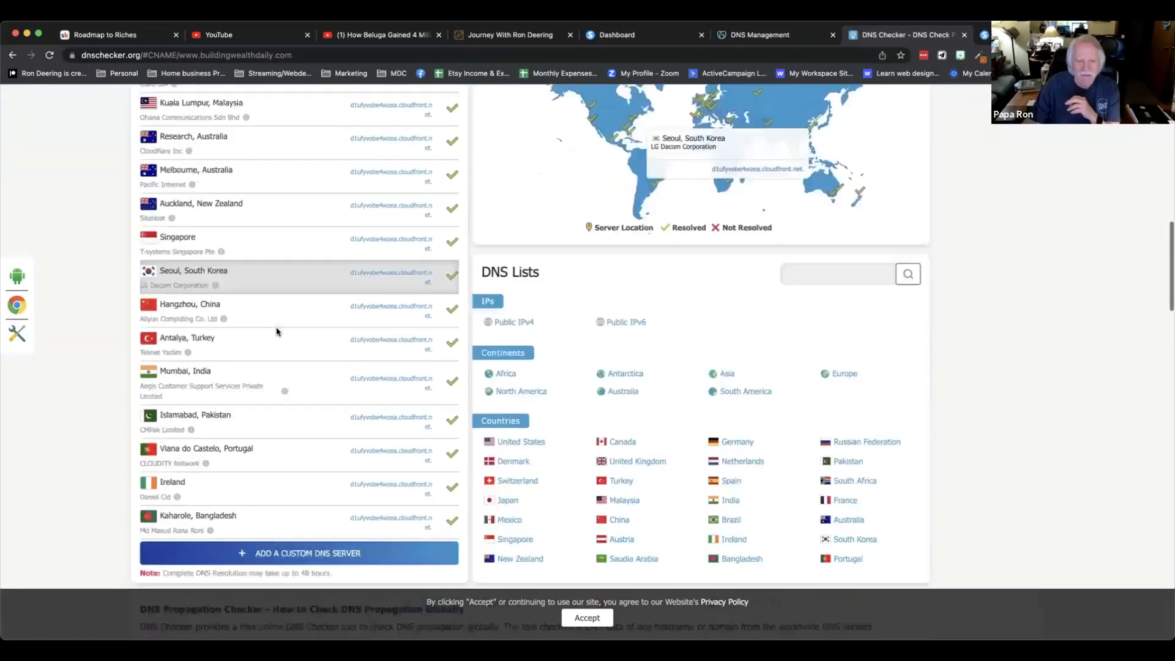
scroll(276, 328, "up", 9)
scroll(636, 291, "up", 2)
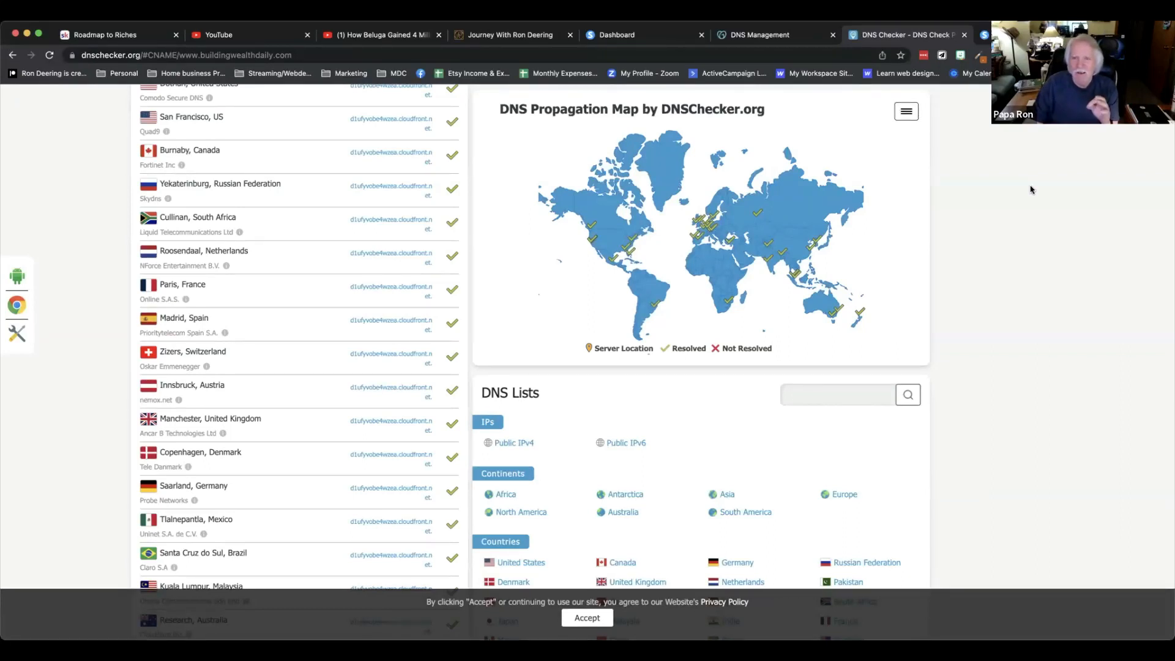
Open the Daily Cashflow Secrets funnel from the systeme.io funnels list.
left_click(659, 38)
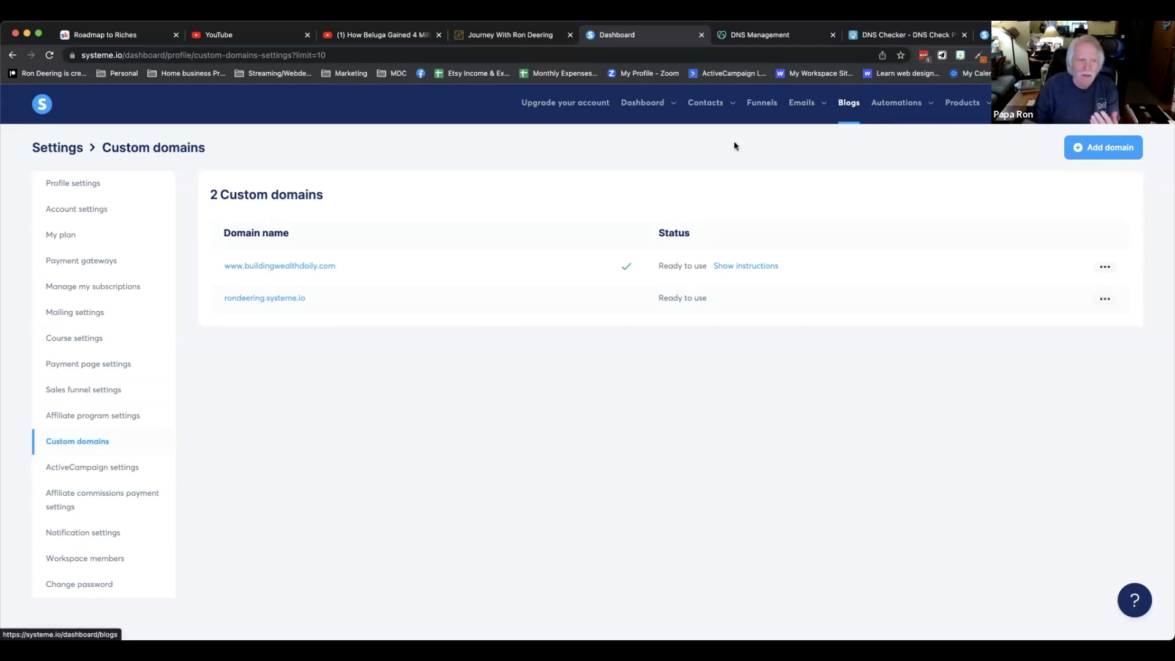
left_click(764, 105)
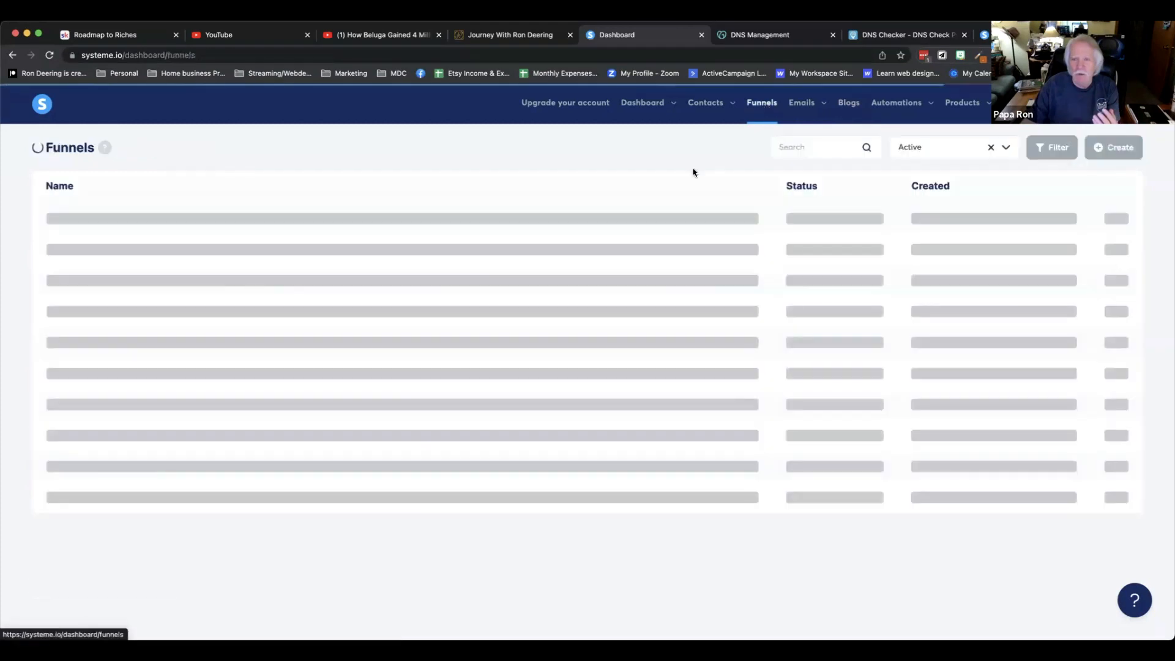
left_click(108, 220)
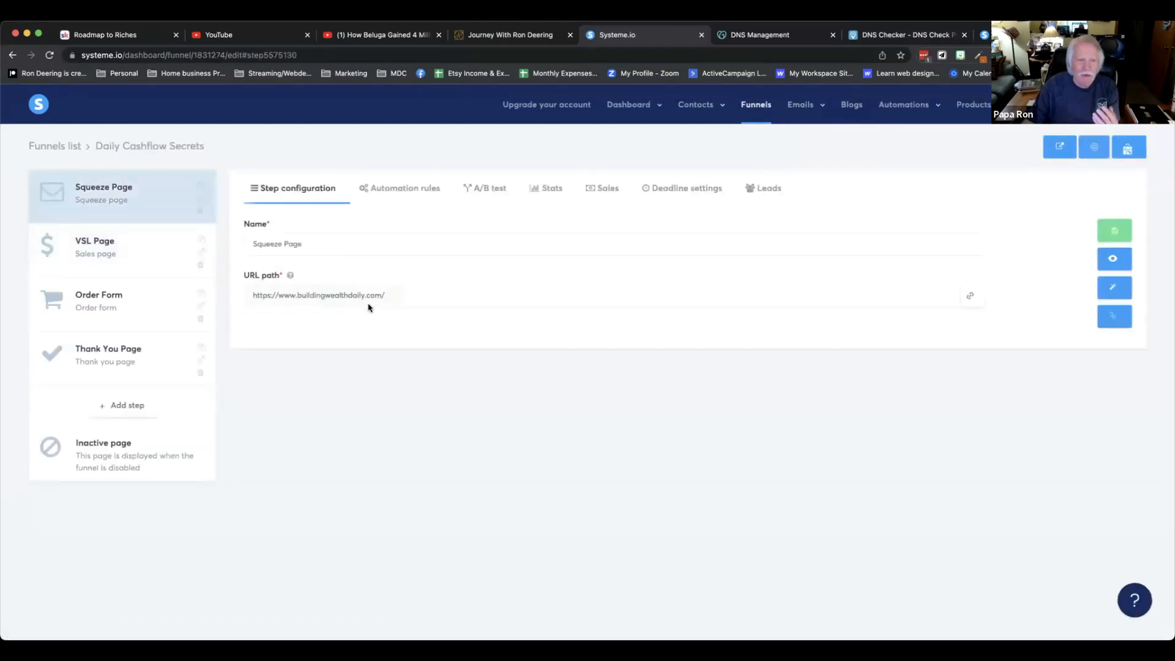
left_click(423, 299)
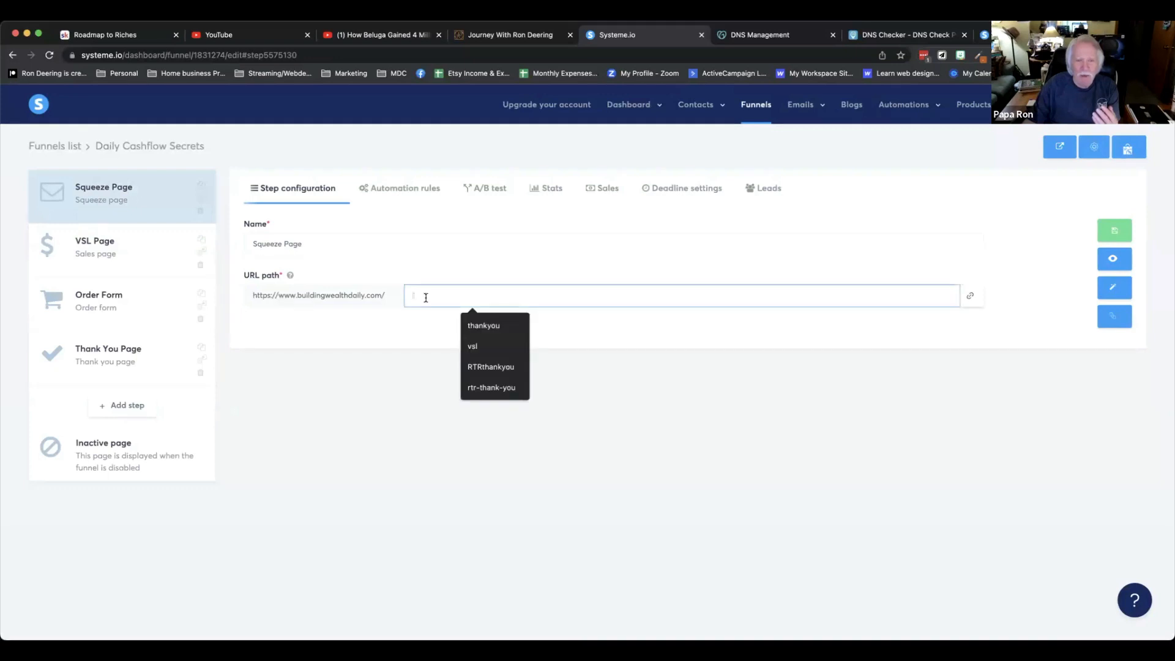
type("sdl;kt8")
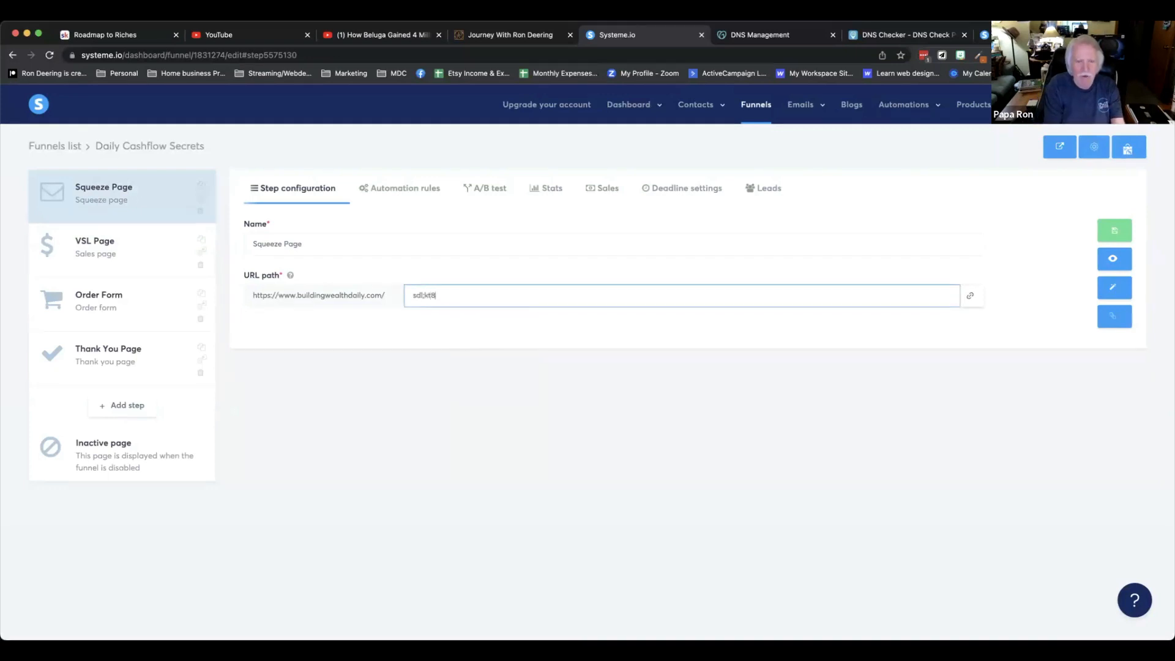
type("98sd")
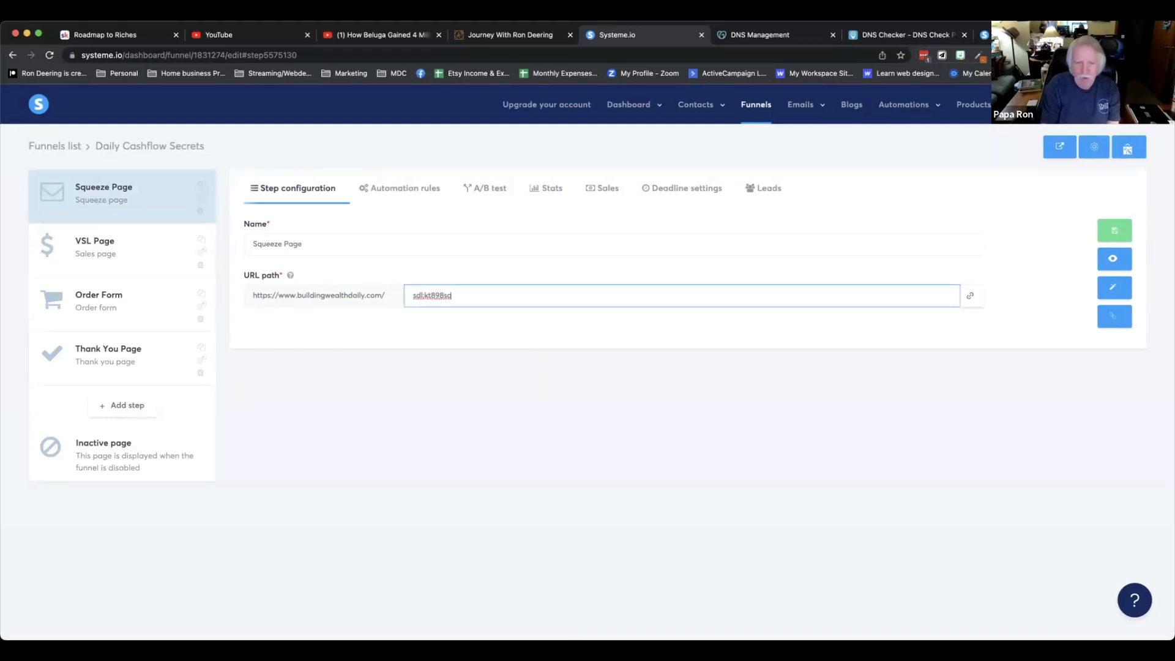
key("BackSpace")
key("BackSpace")
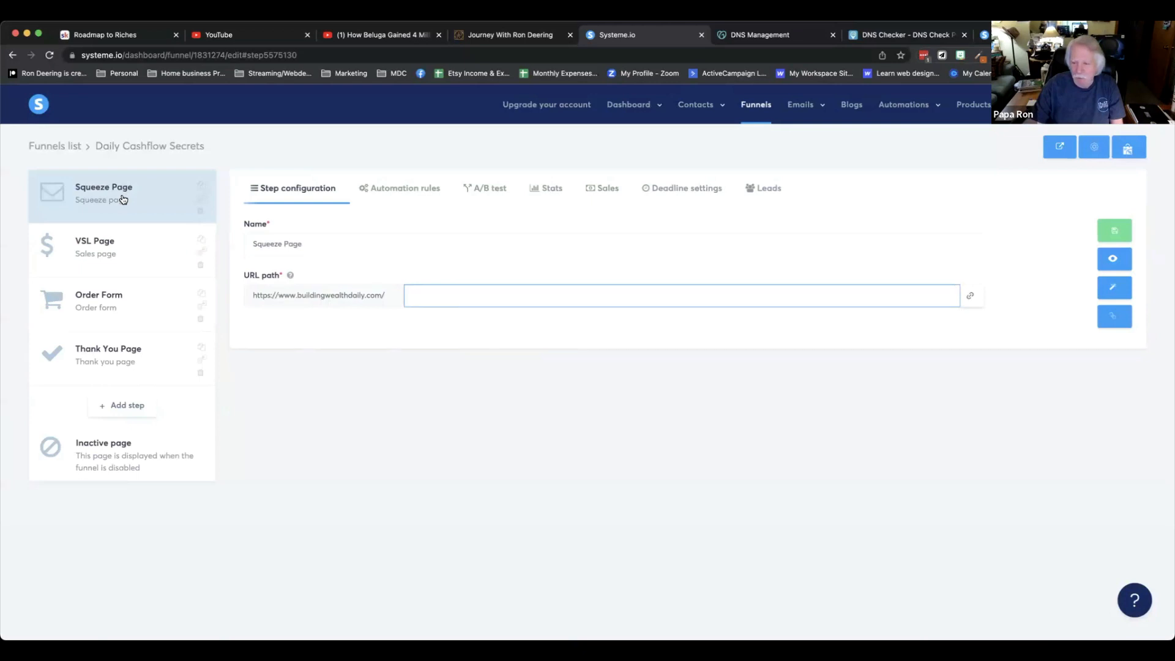
Set the Squeeze Page step's URL path to squeezepage.
left_click(418, 297)
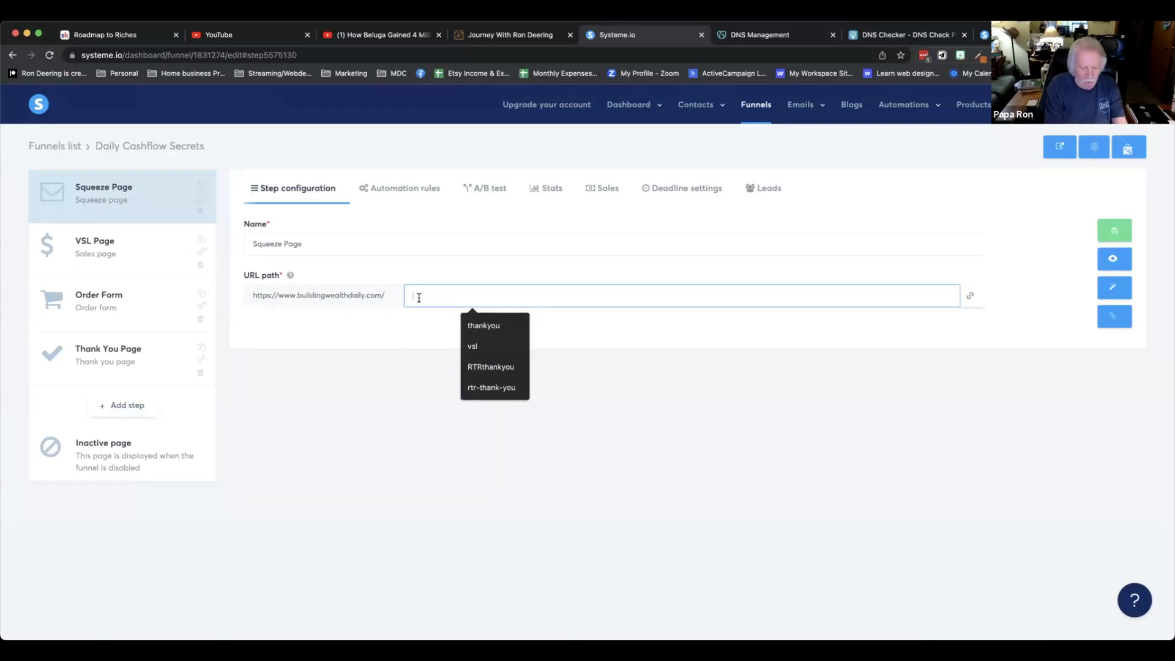
type("squeez")
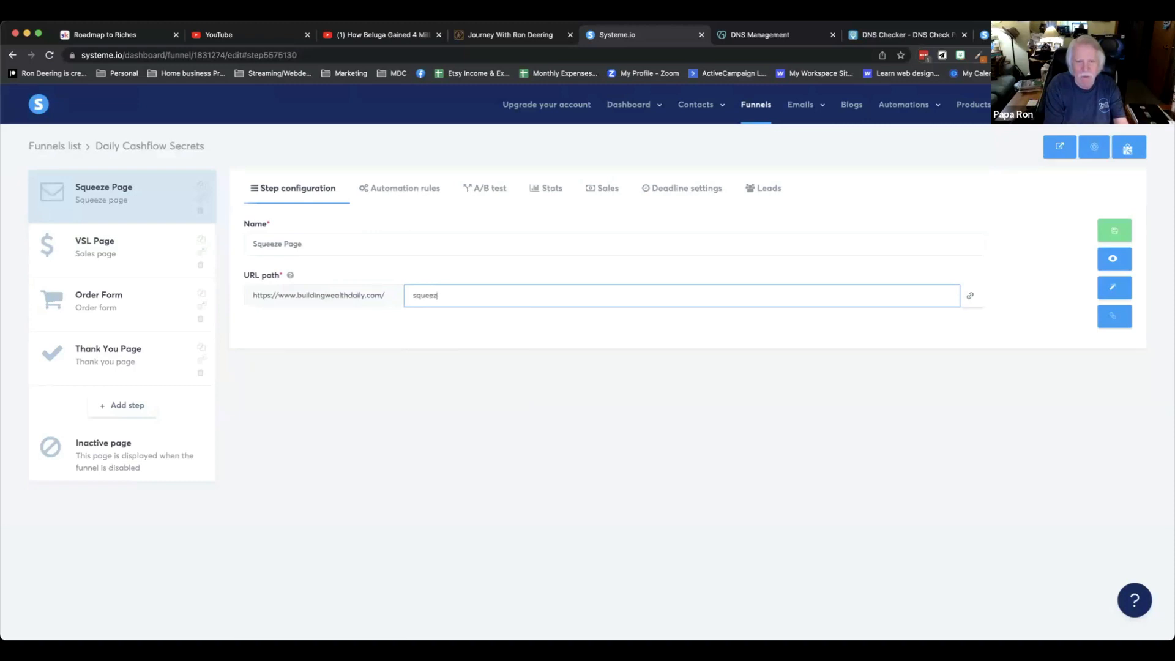
type("epage")
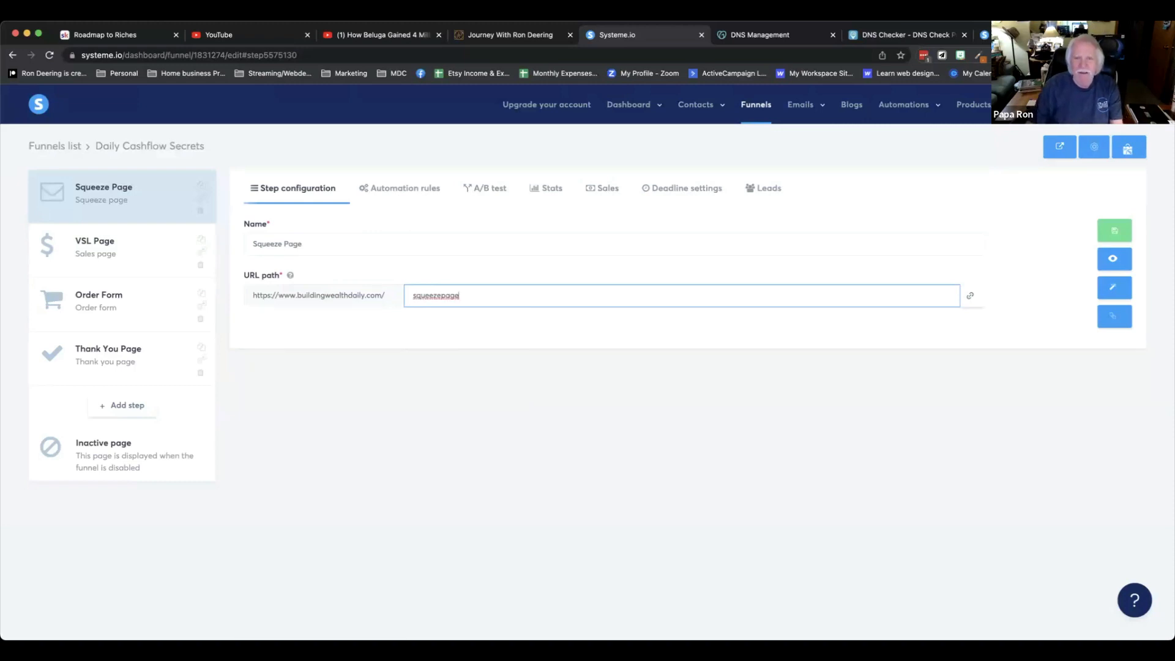
Close the DNS Checker tab and open buildingwealthdaily.com in a new tab.
left_click(964, 35)
left_click(965, 35)
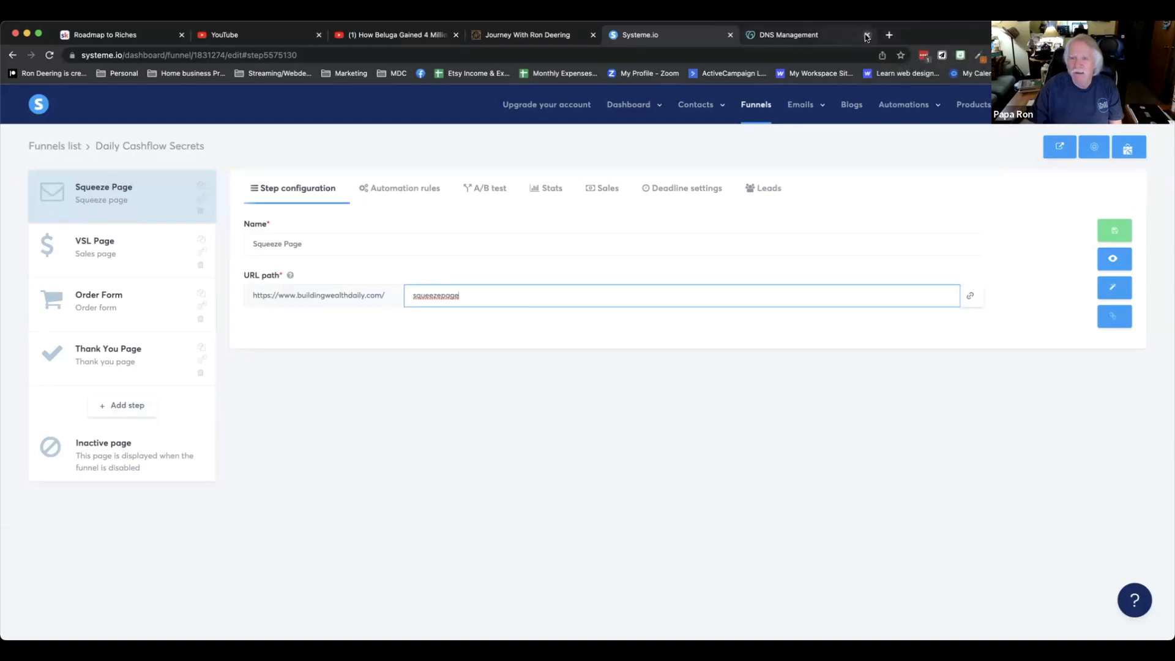
left_click(891, 36)
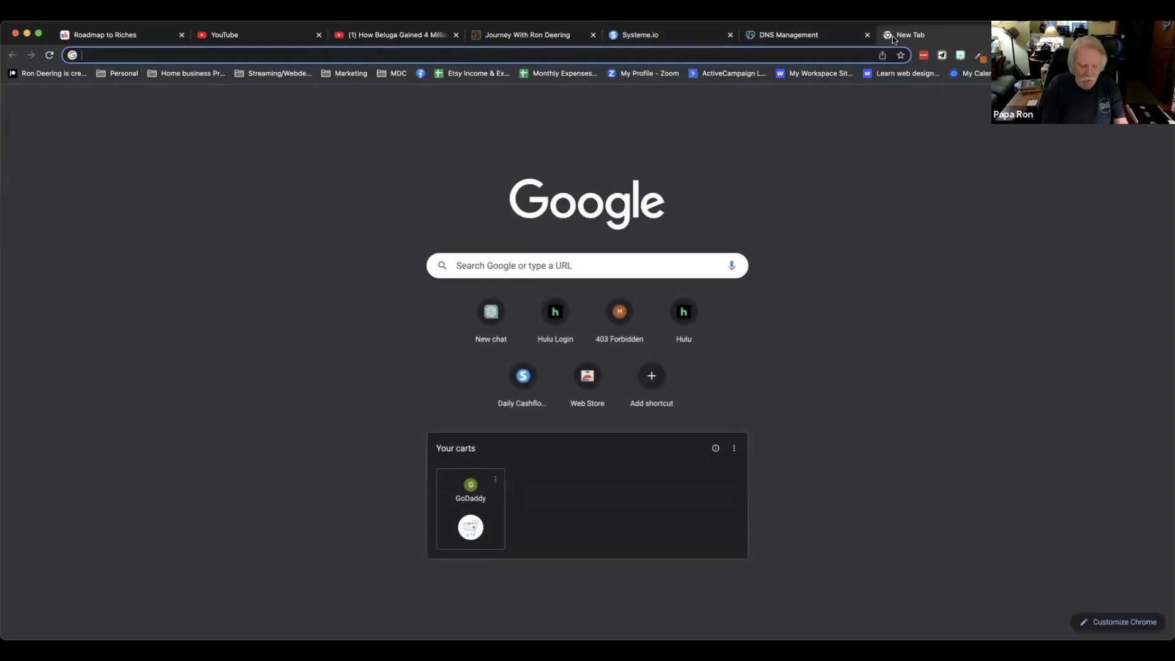
type("buildingwealthdaily.com")
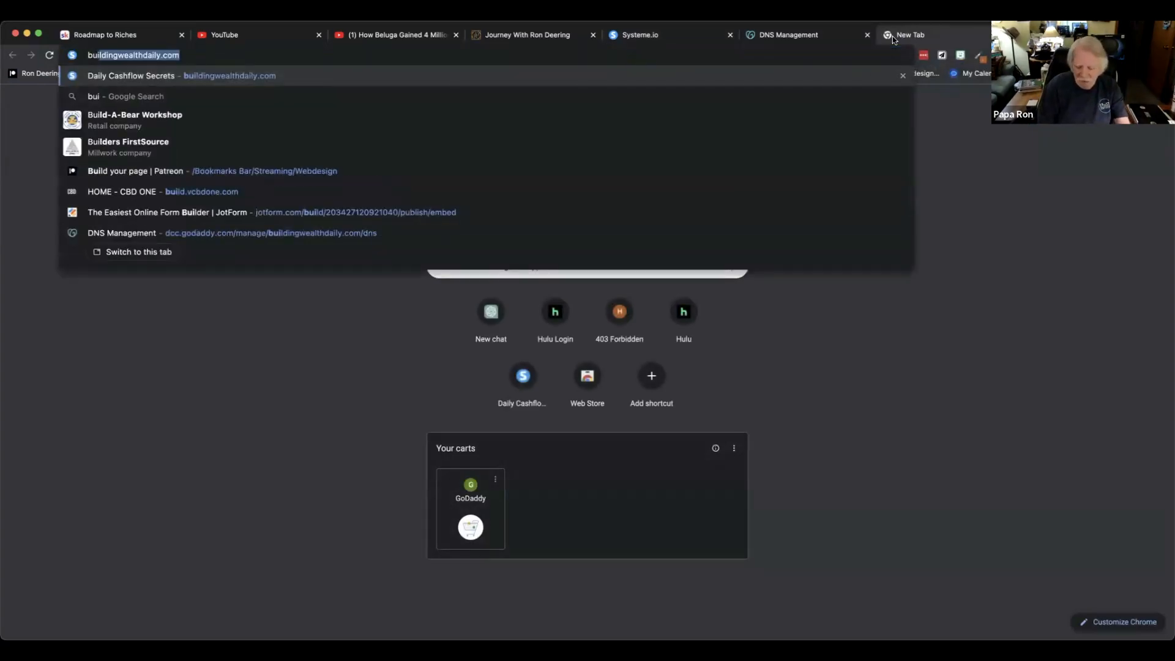
key("Return")
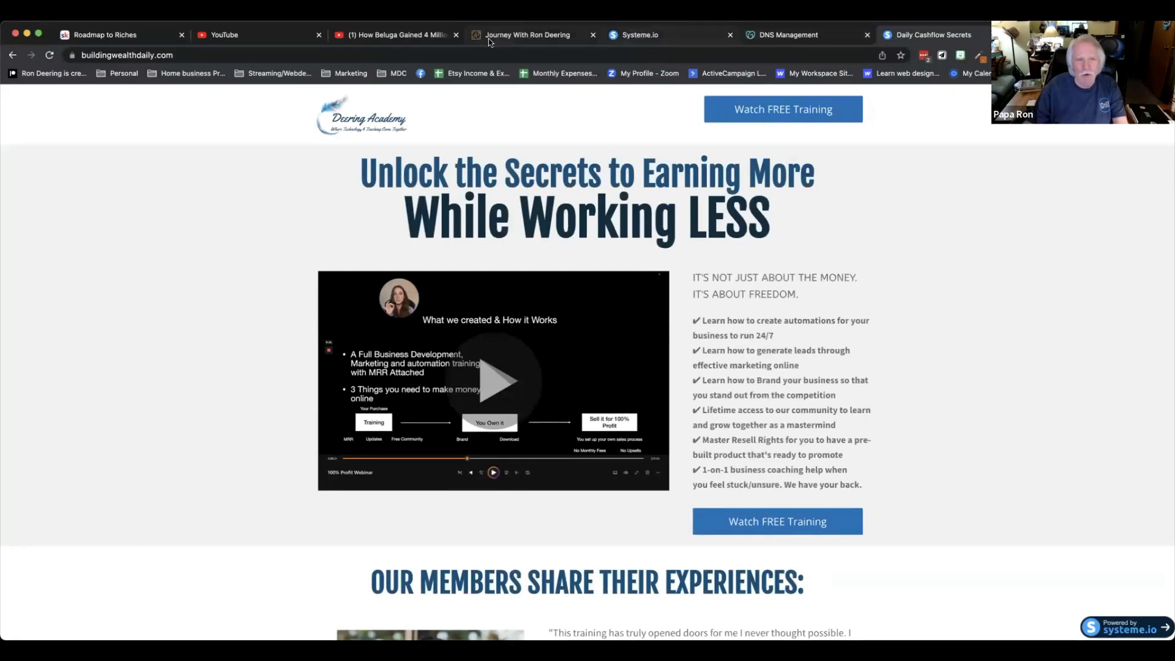
Return to the funnel and save the Squeeze Page step settings.
left_click(676, 37)
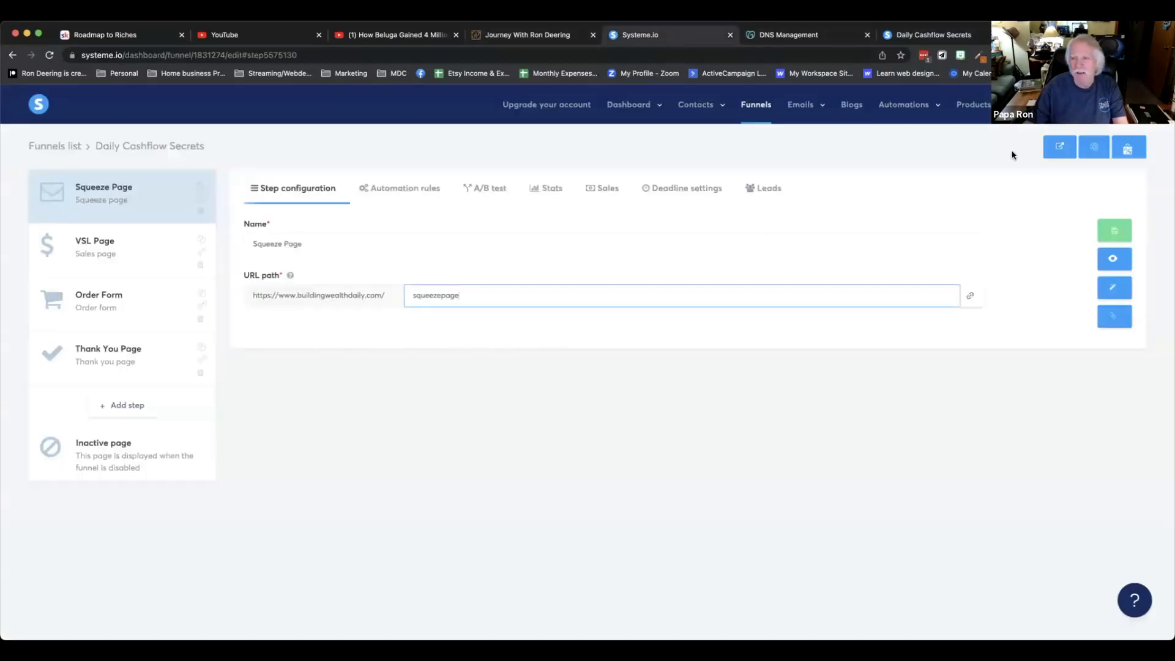
left_click(1100, 236)
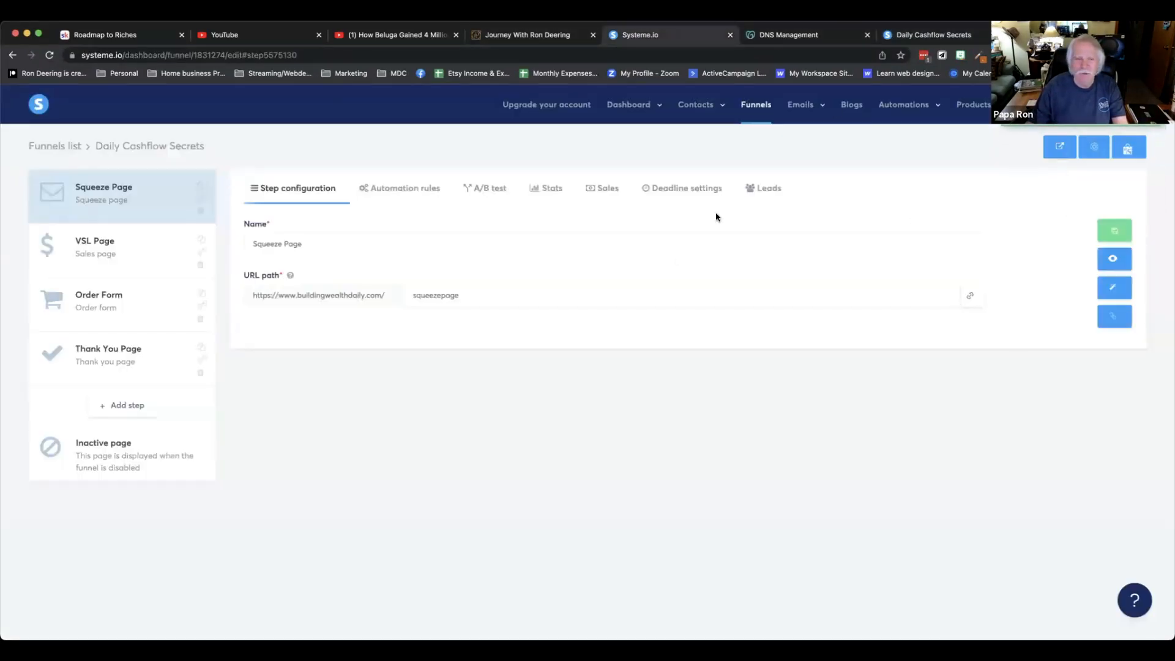
left_click(920, 35)
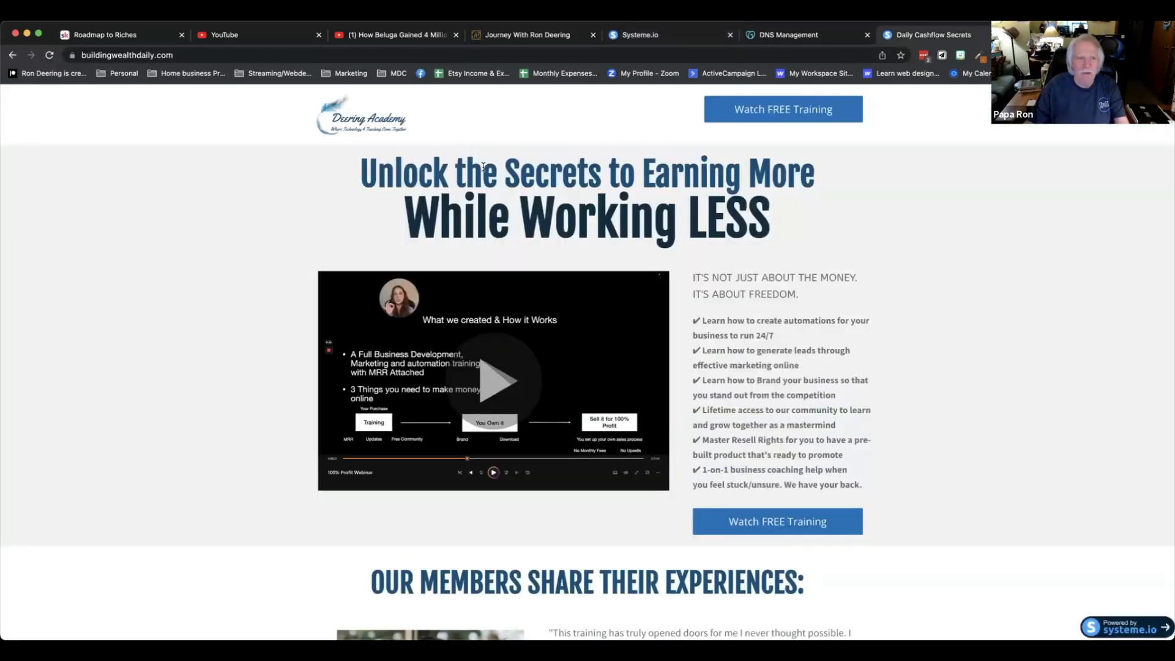
key("super+r")
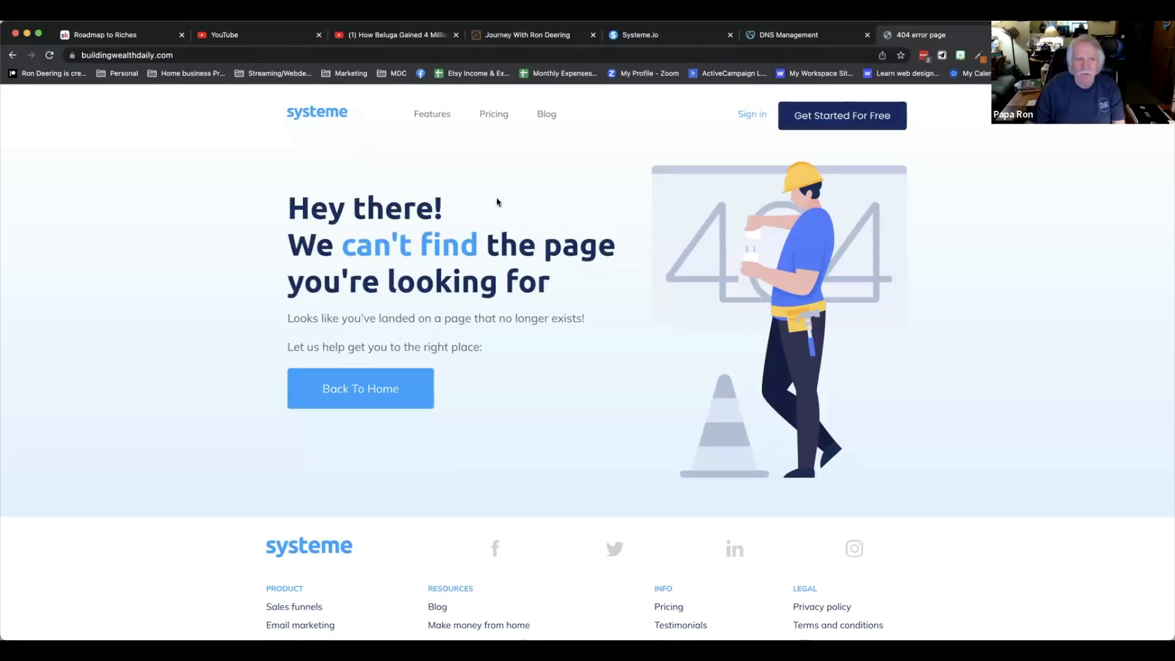
left_click(225, 55)
left_click(224, 56)
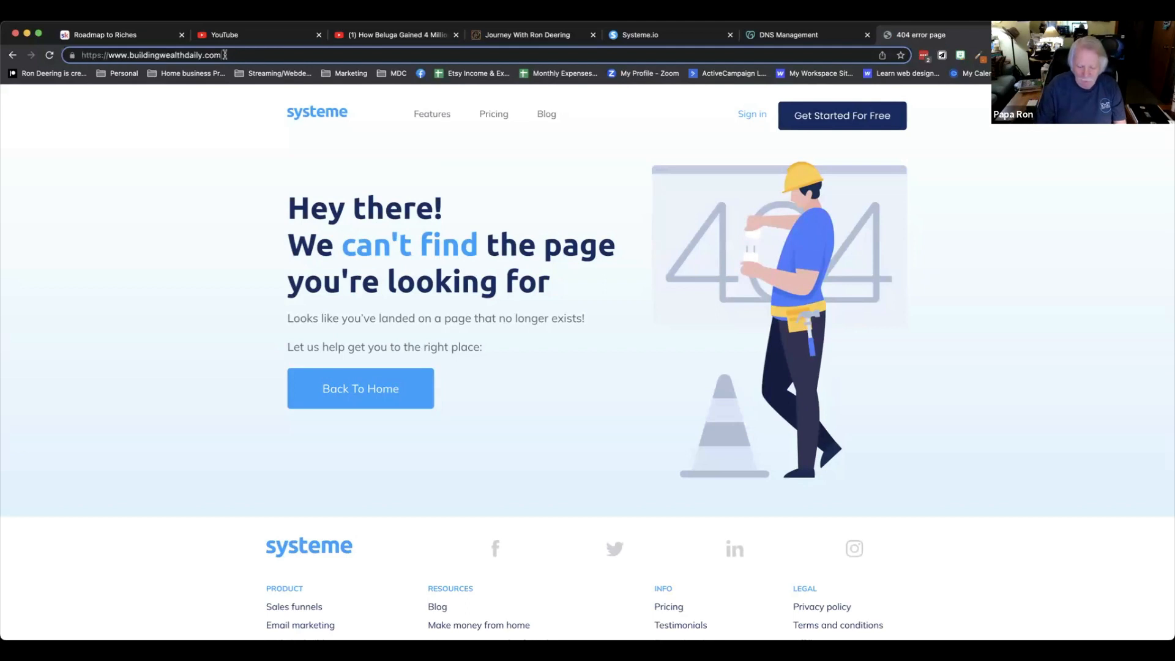
type("/squ")
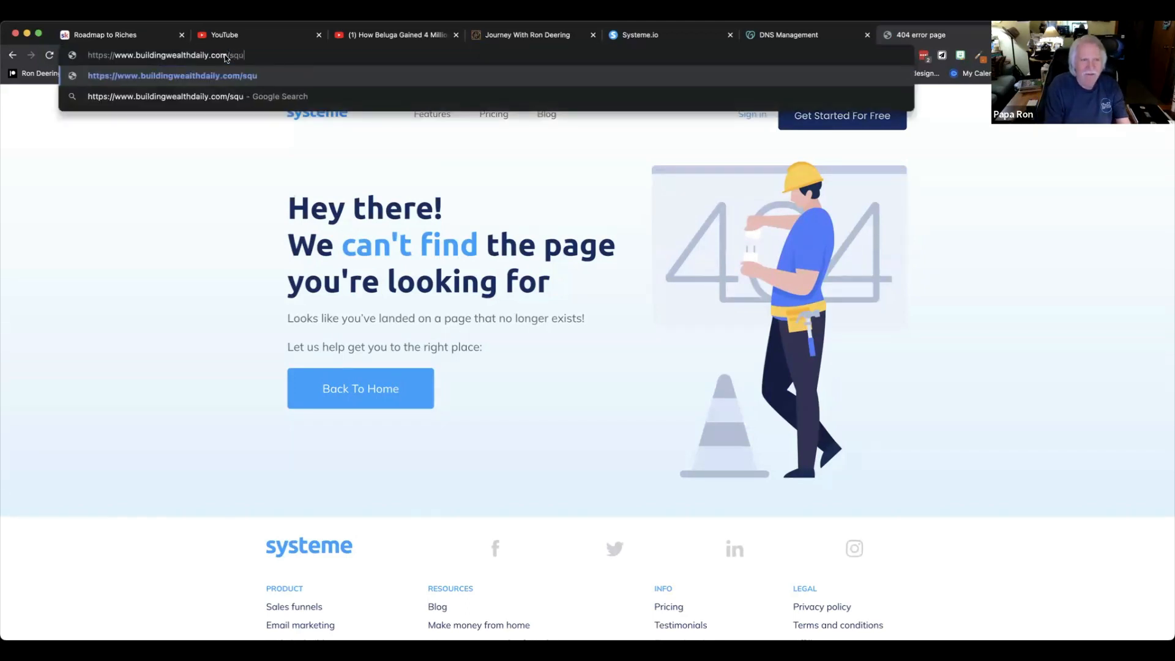
type("eezepage")
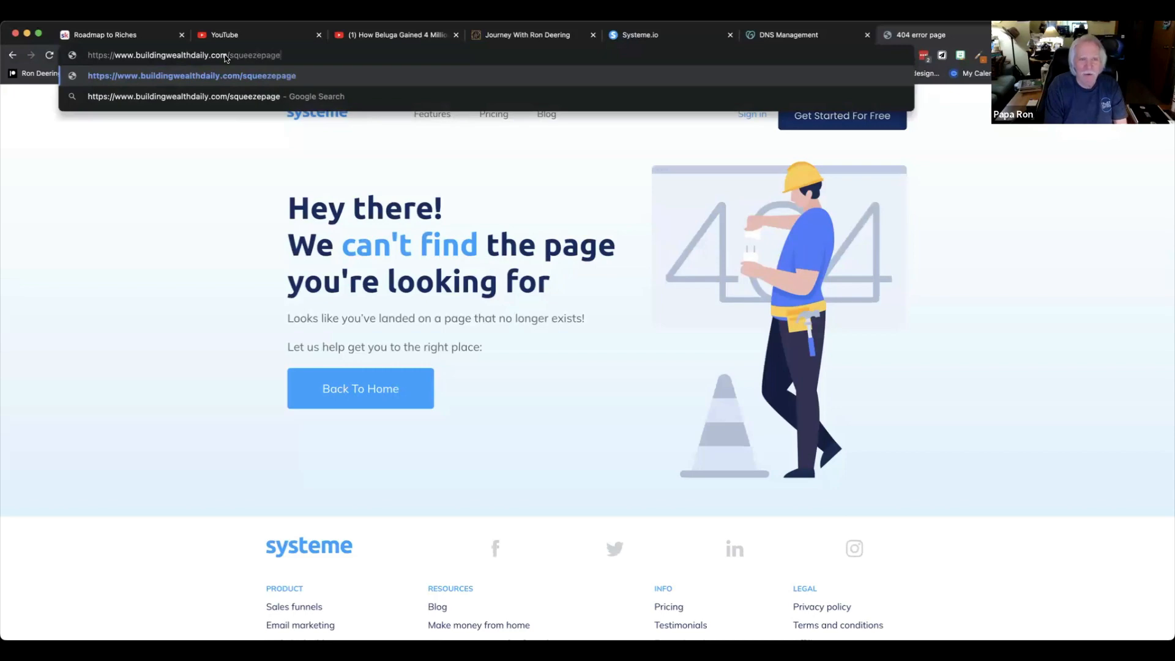
key("Return")
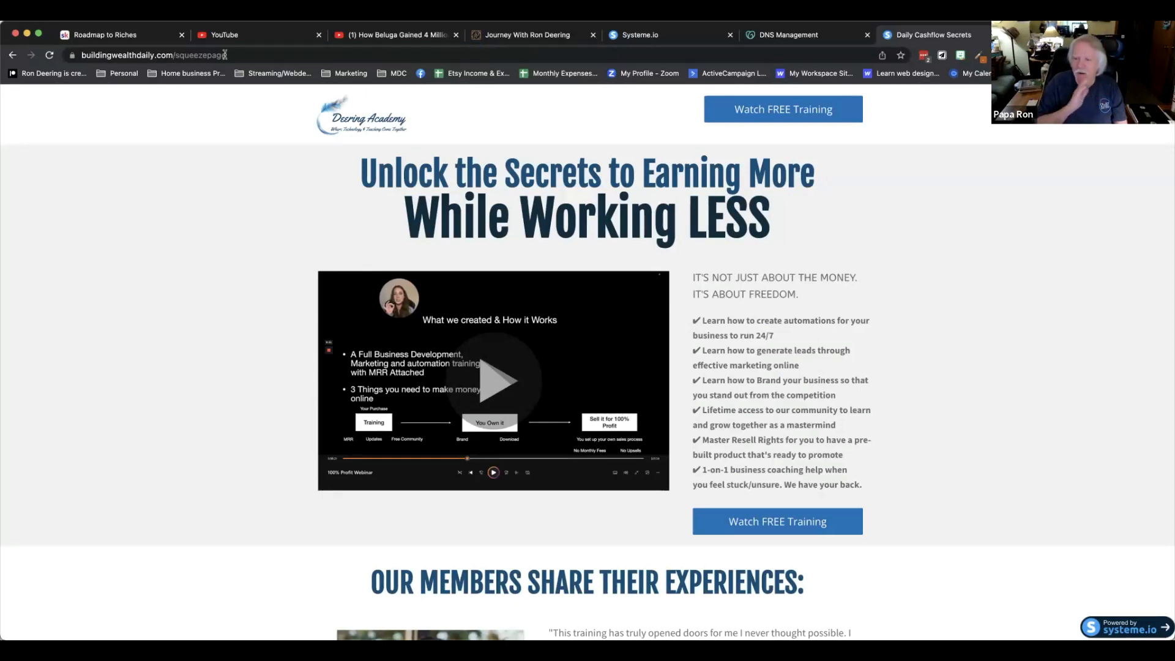
Back in the funnel, clear the Squeeze Page step's URL path so it is empty, and save the step.
left_click(647, 31)
left_click(476, 298)
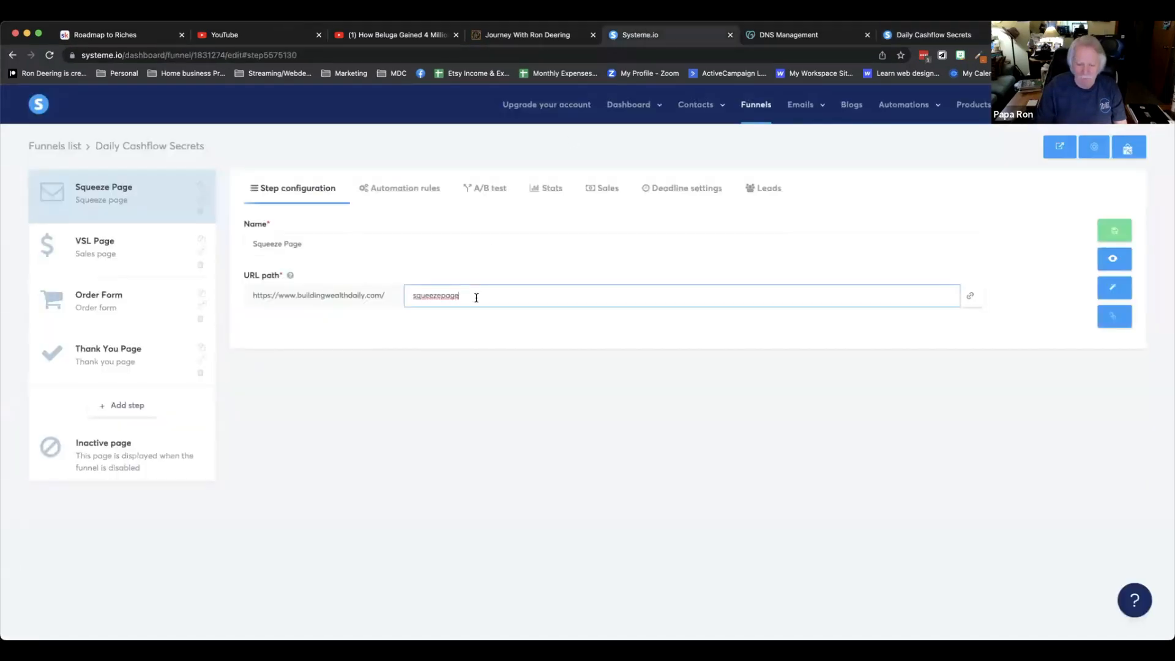
key("BackSpace")
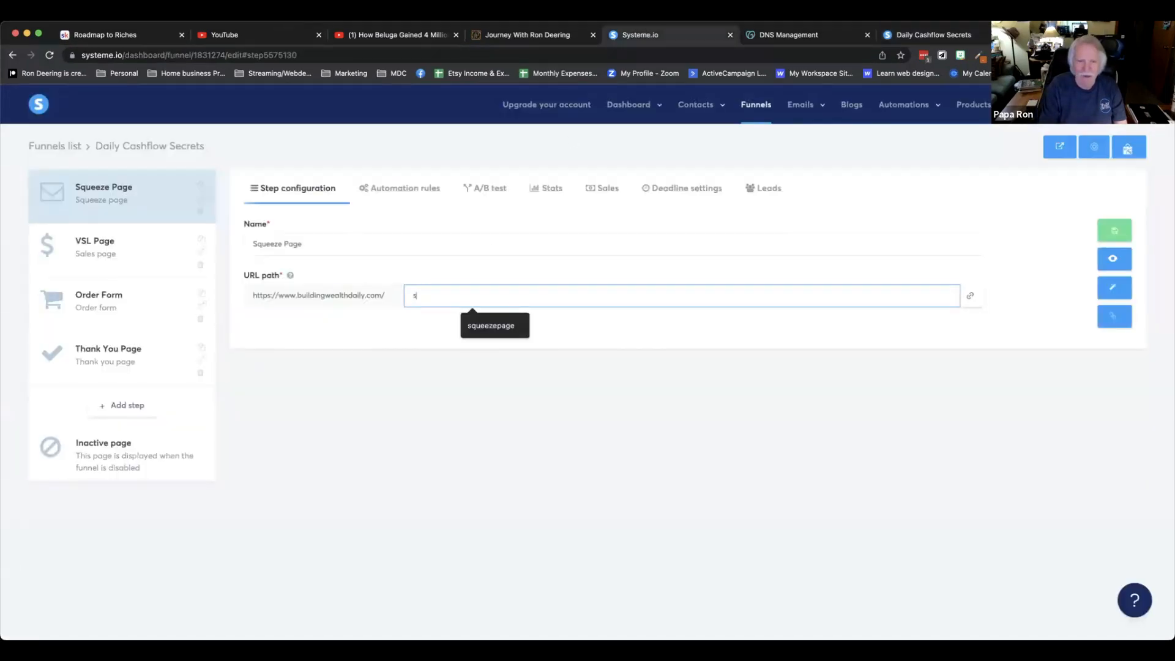
key("BackSpace")
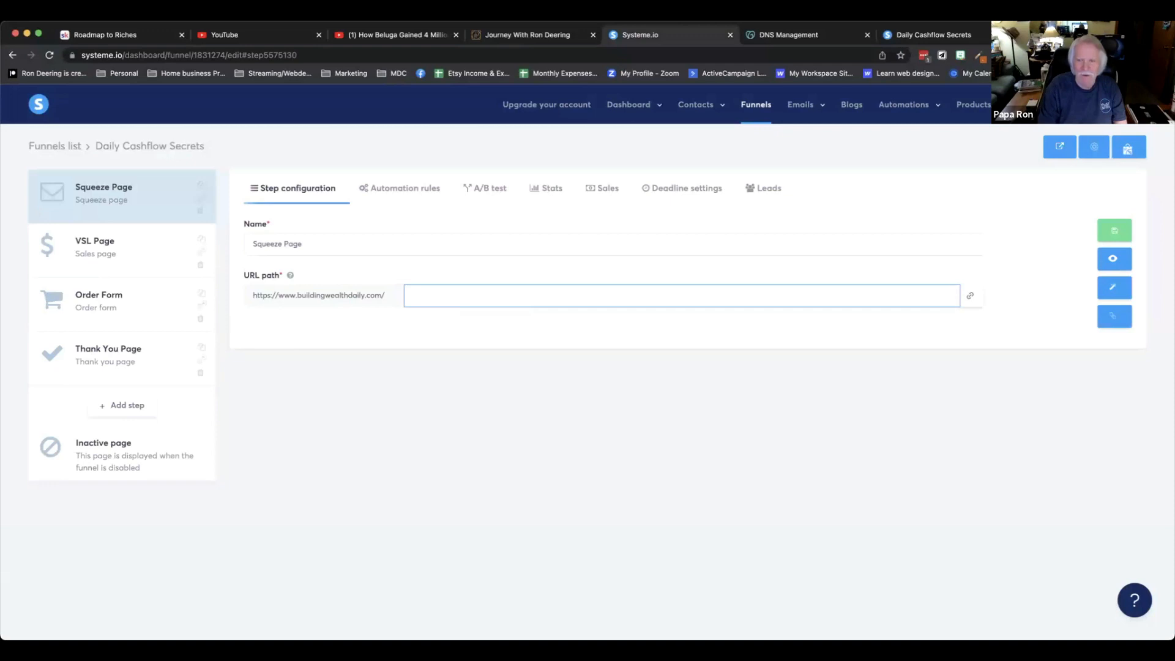
left_click(1116, 232)
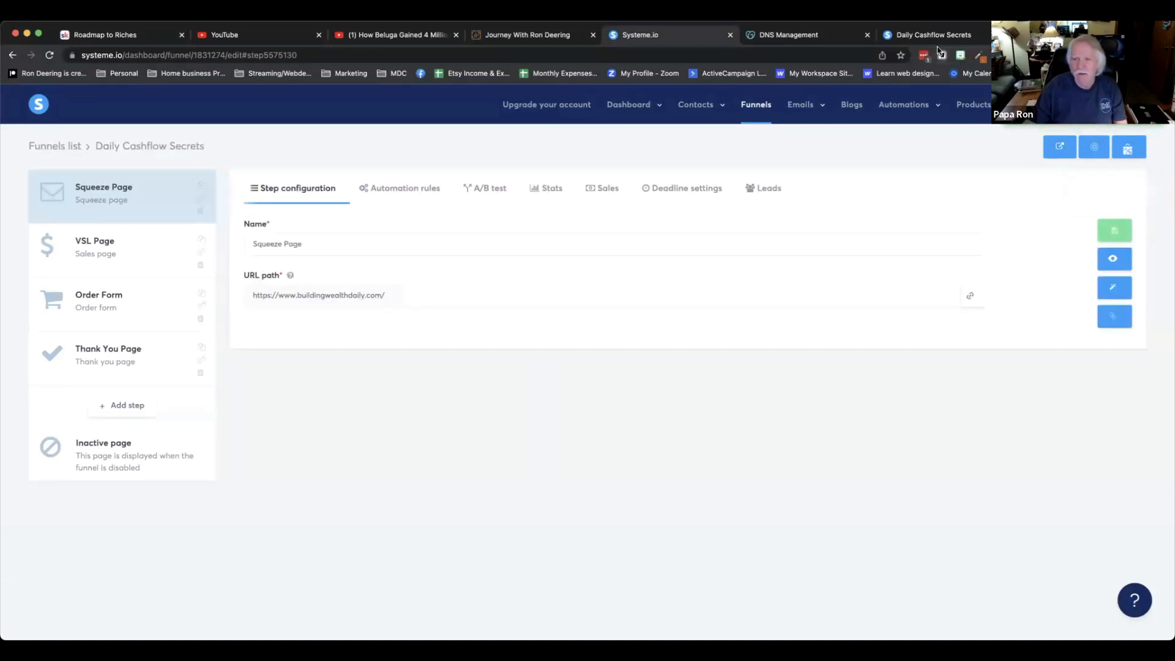
Reload the live site tab and load the bare buildingwealthdaily.com address without a path.
left_click(918, 35)
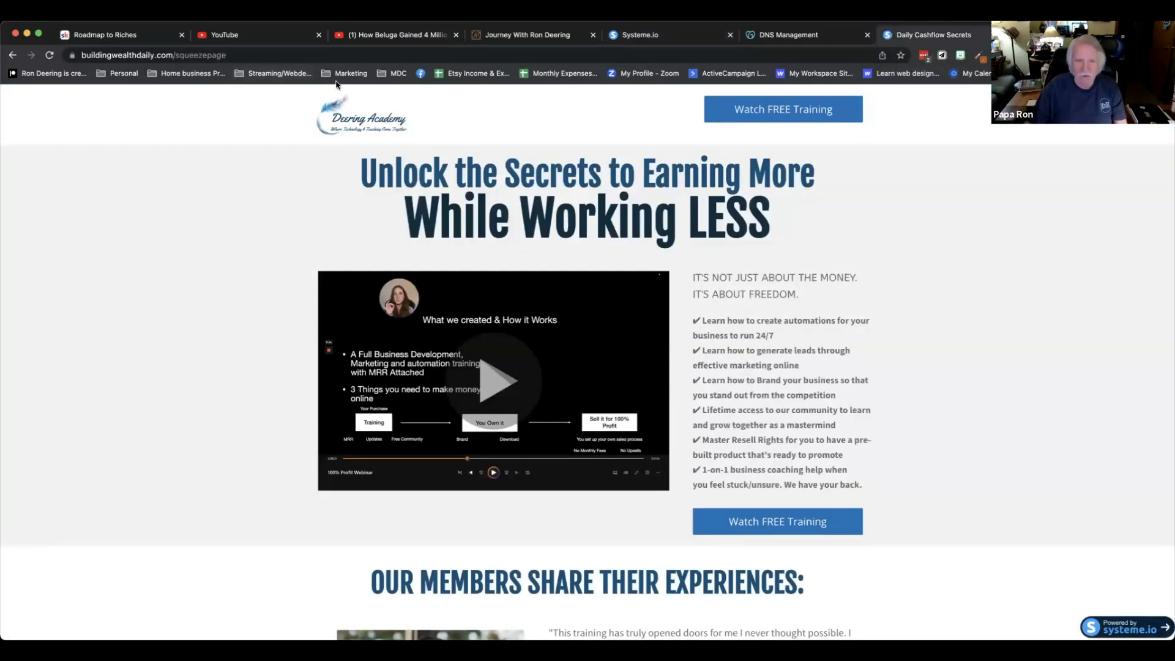
key("super+r")
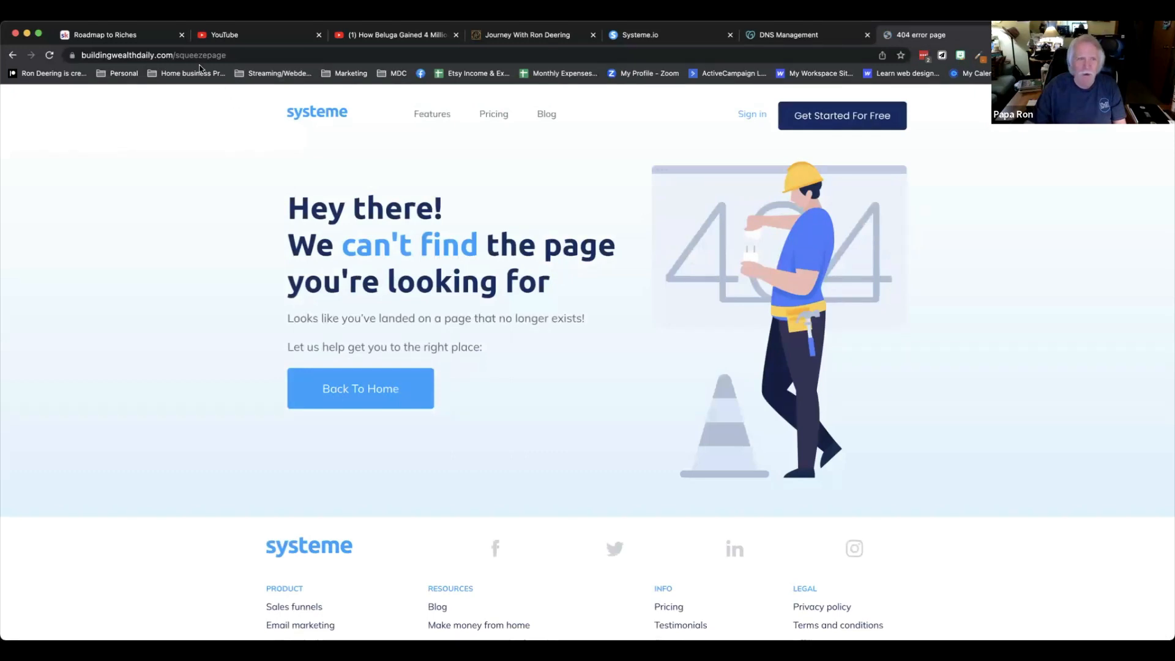
left_click(197, 55)
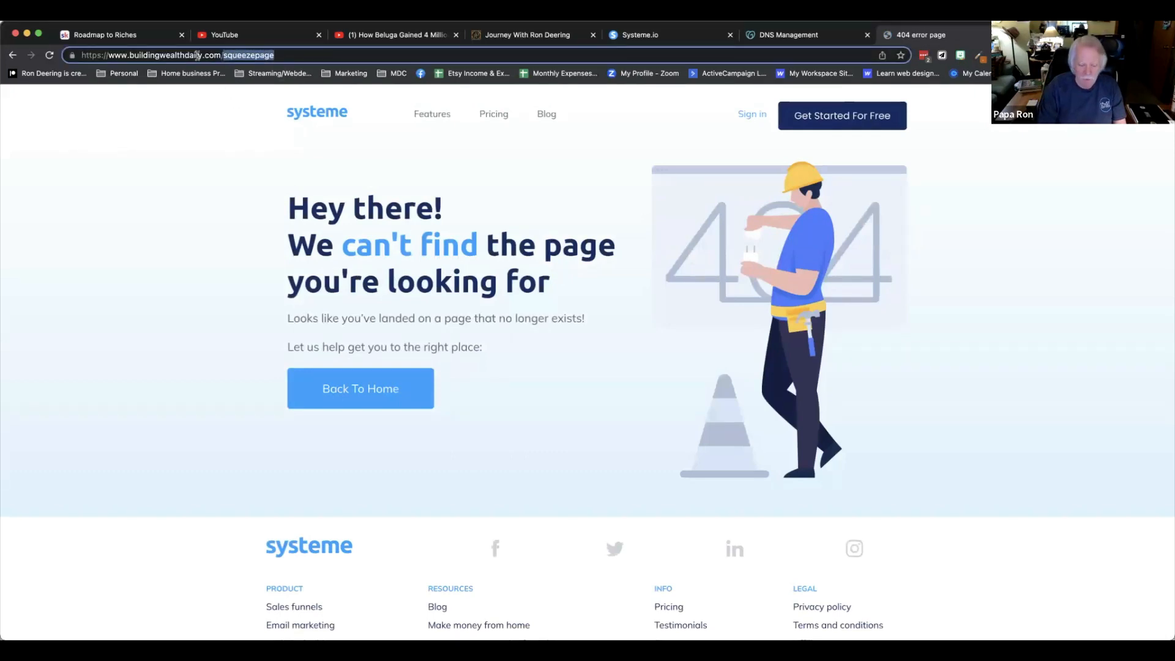
key("BackSpace")
key("Return")
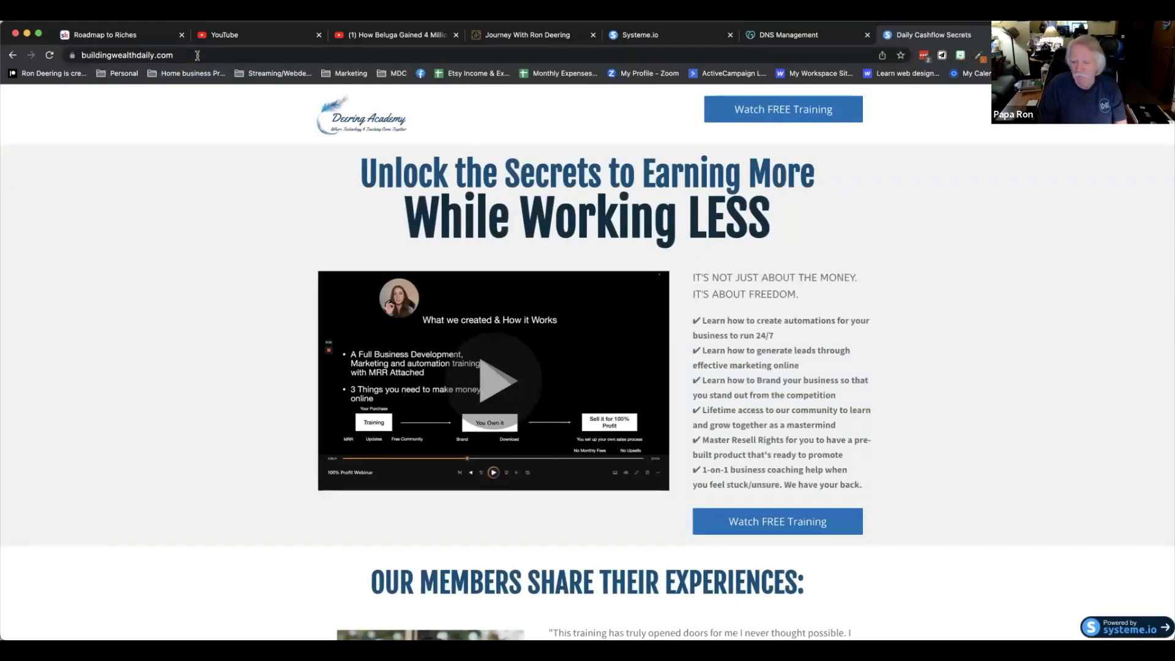
Review the URL paths of the VSL Page, Order Form and Thank You Page funnel steps.
left_click(672, 37)
left_click(104, 251)
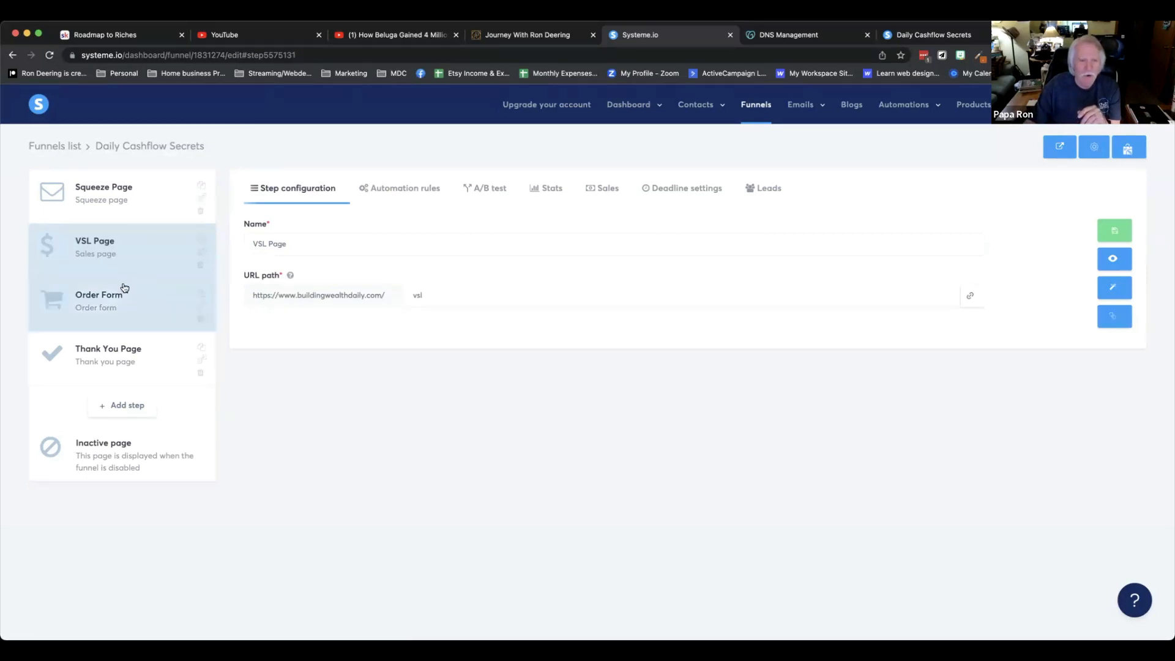
left_click(442, 294)
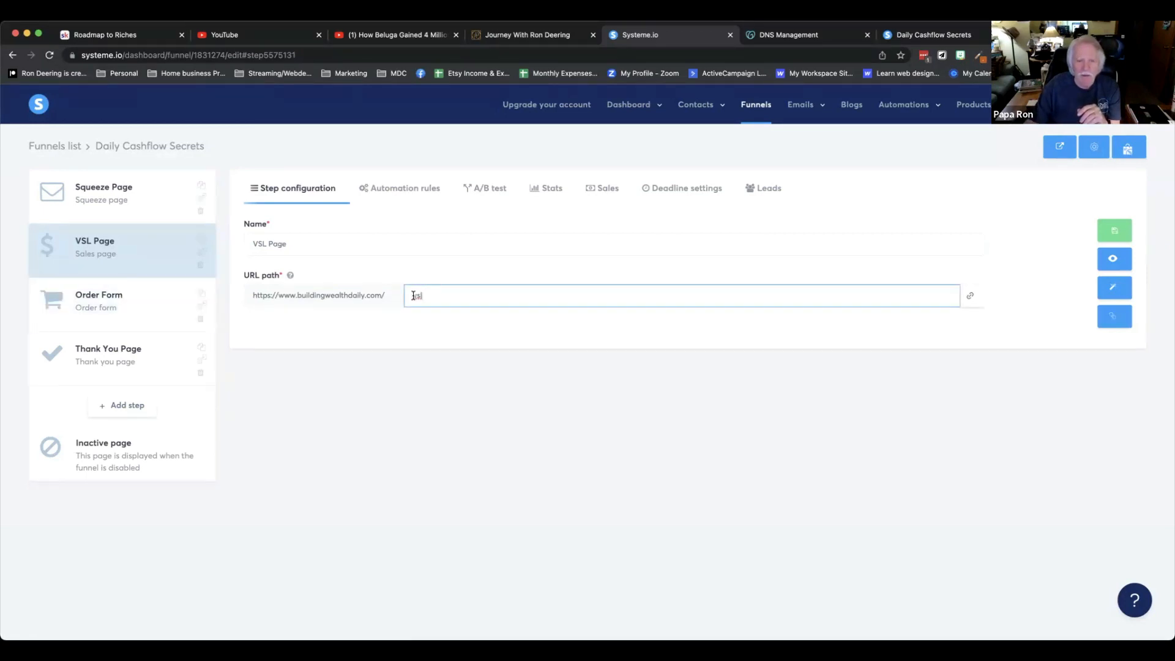
left_click(158, 304)
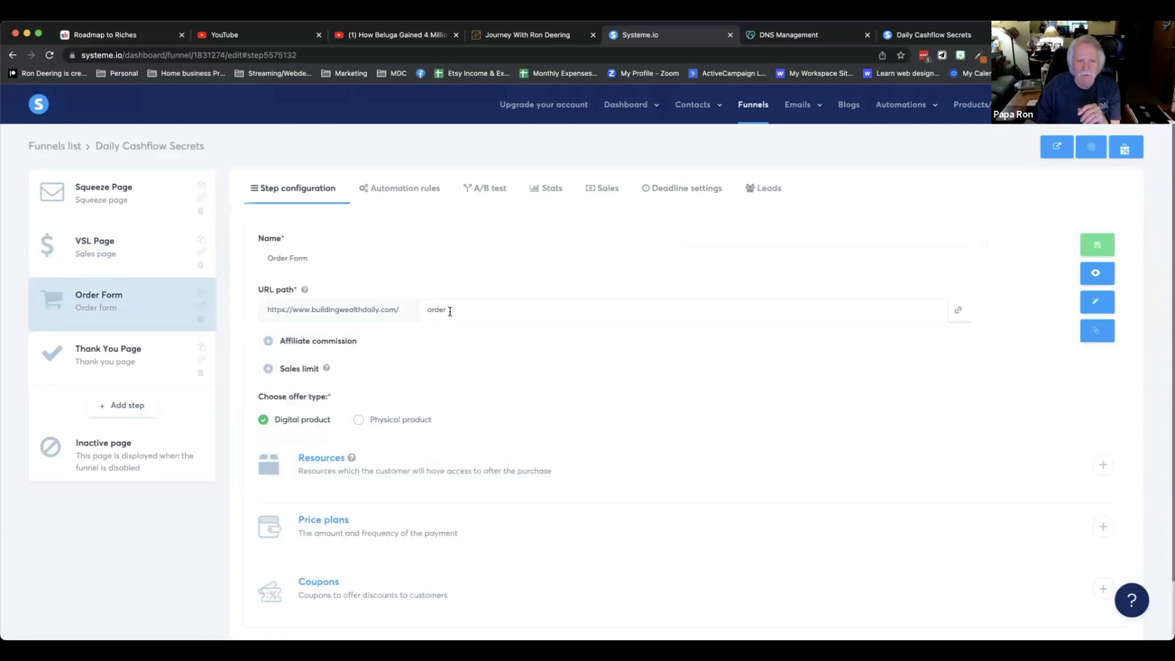
left_click(148, 353)
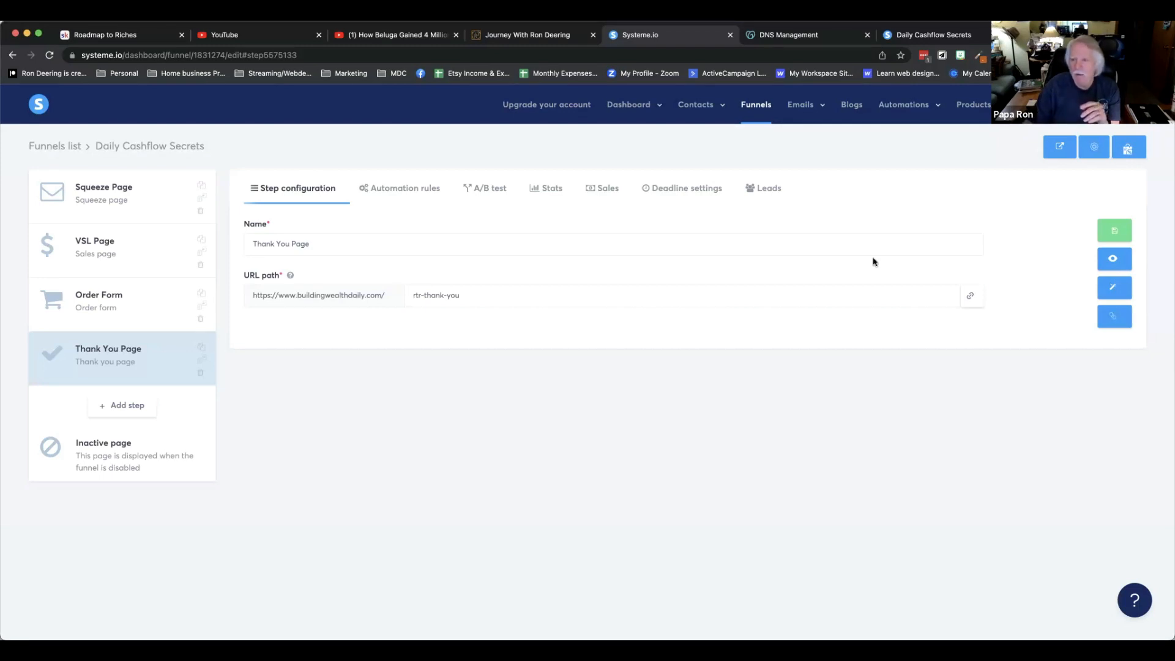
mouse_move(1086, 125)
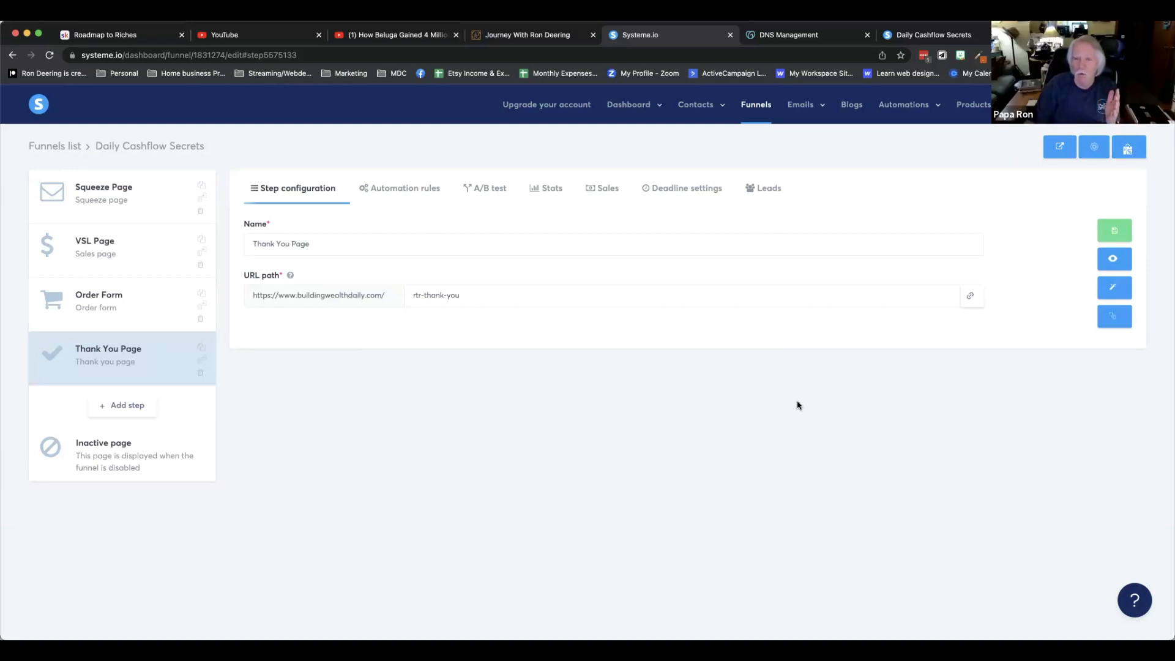
left_click(1111, 104)
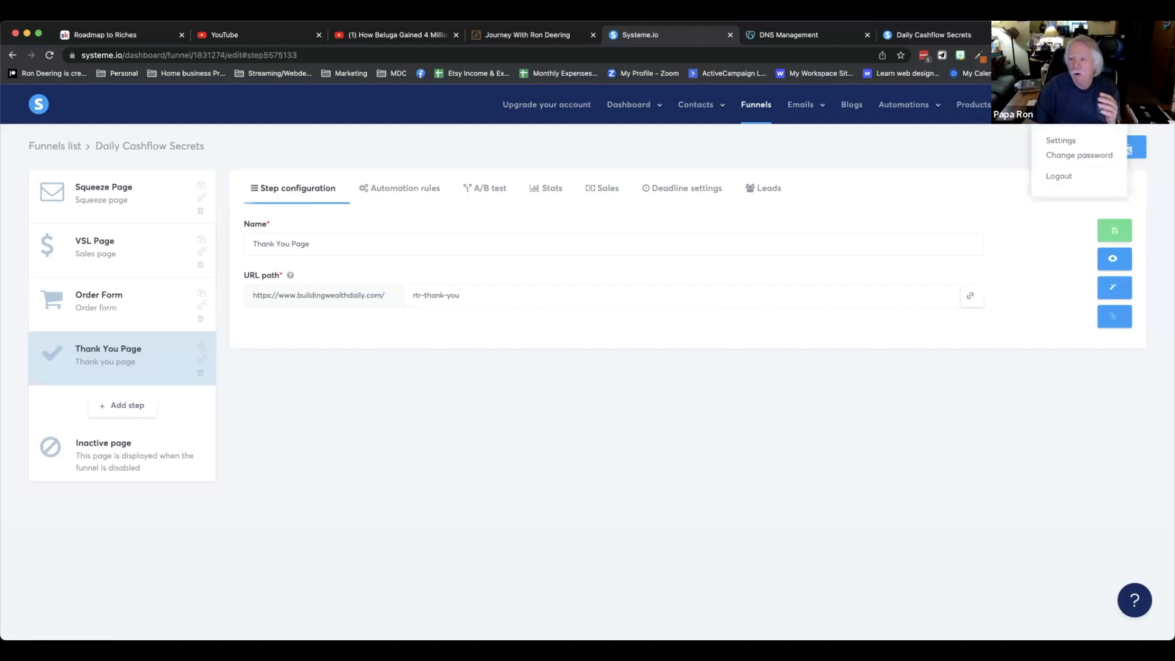
left_click(1065, 141)
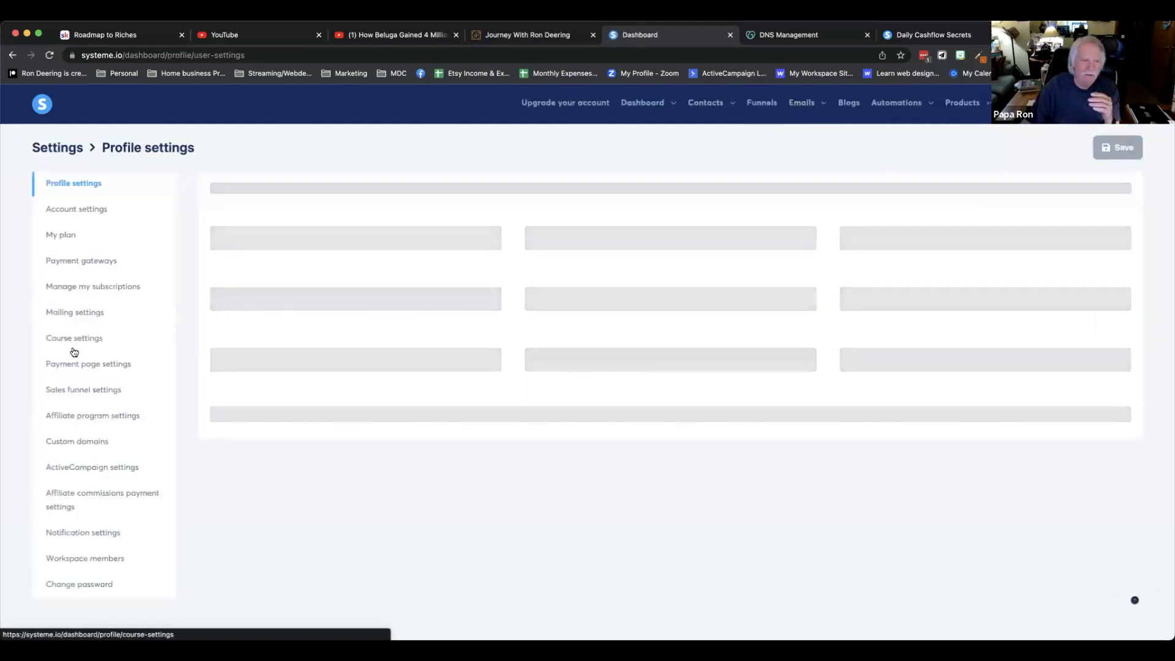
left_click(89, 444)
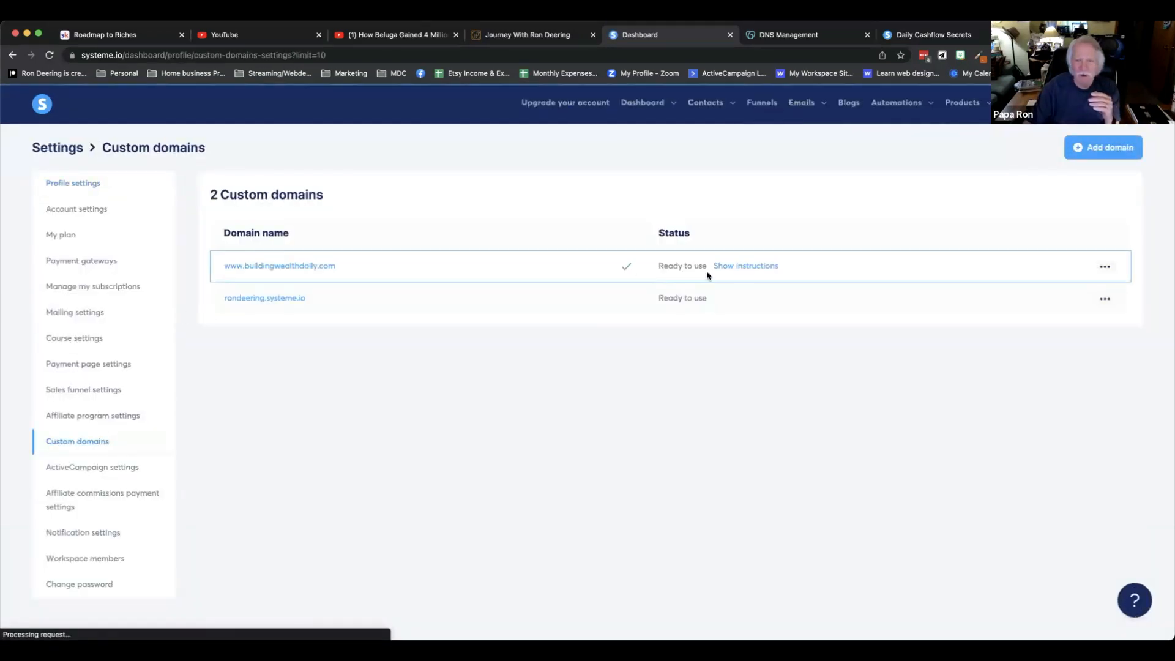
left_click(745, 267)
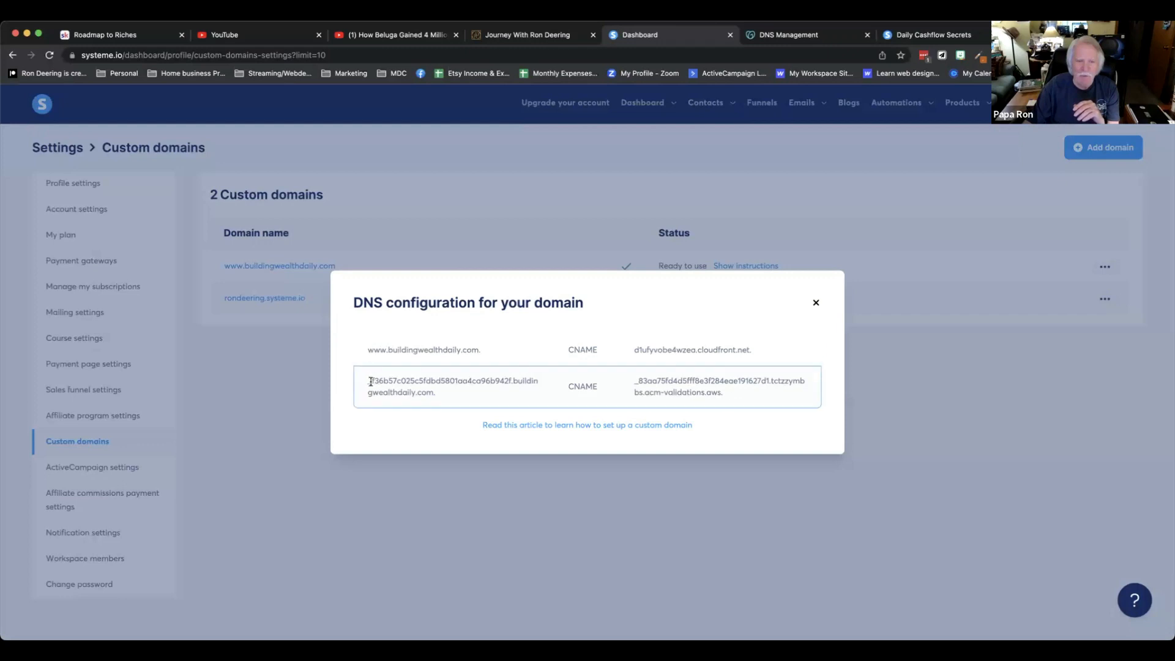
left_click_drag(367, 380, 513, 381)
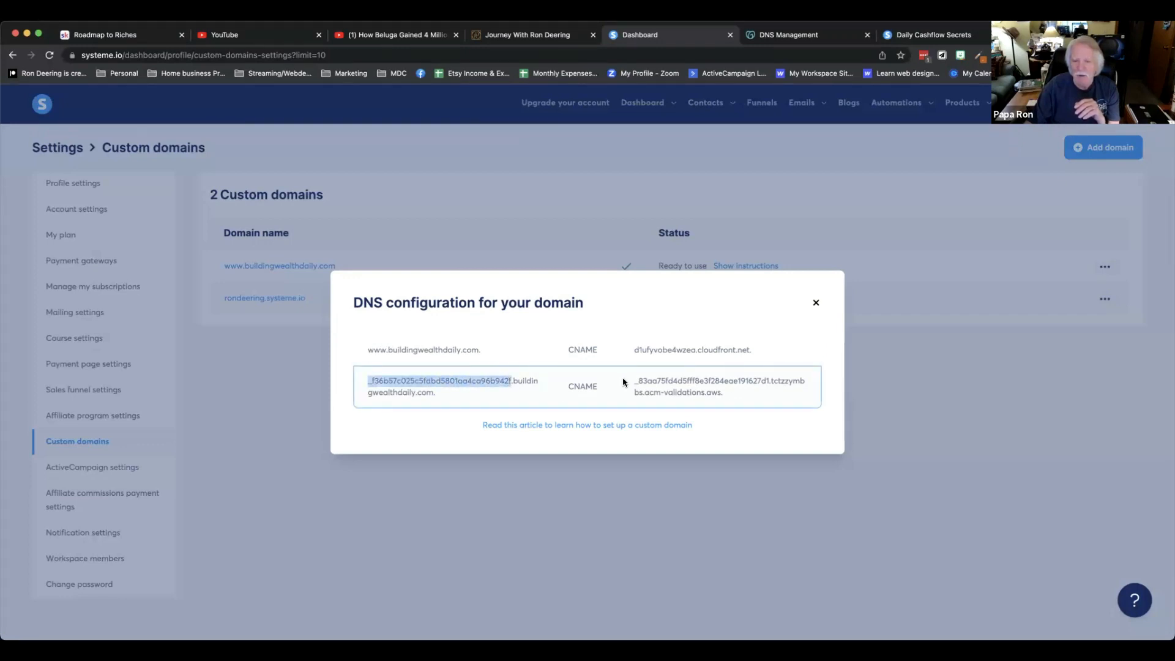
left_click_drag(635, 380, 728, 395)
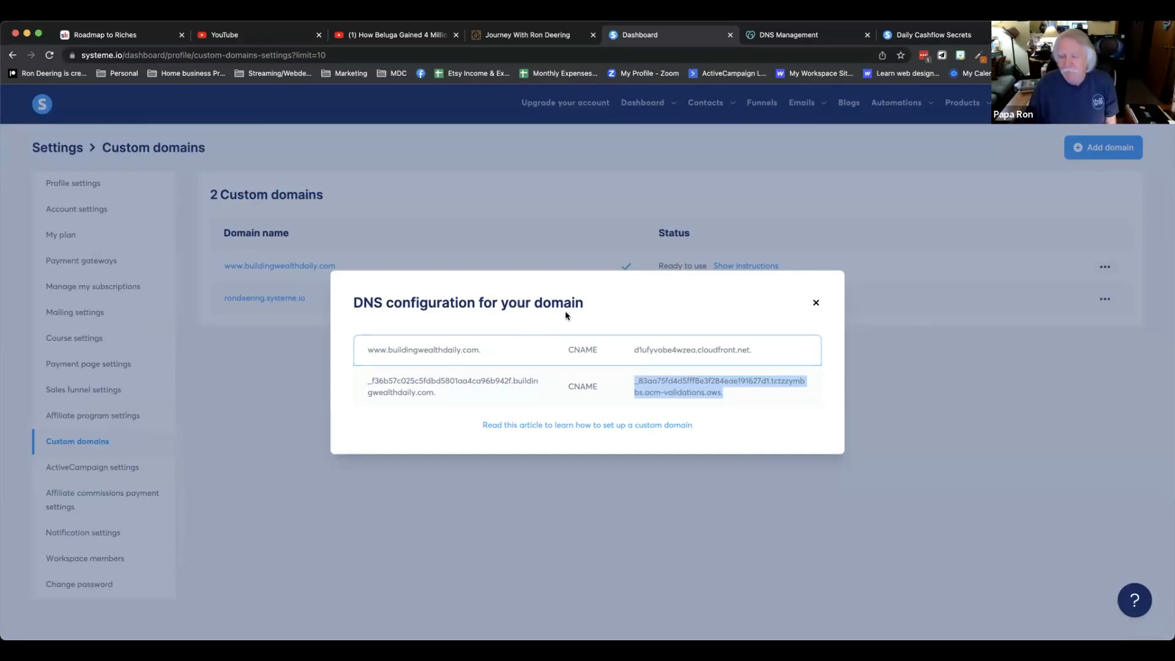
left_click(816, 302)
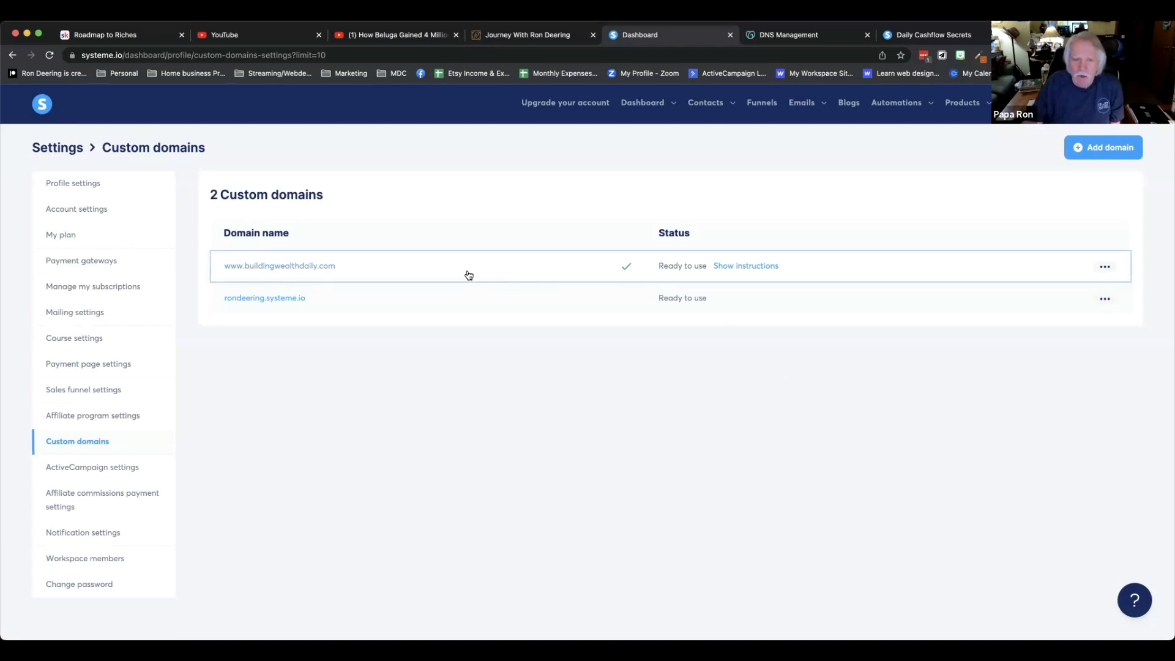
left_click(741, 270)
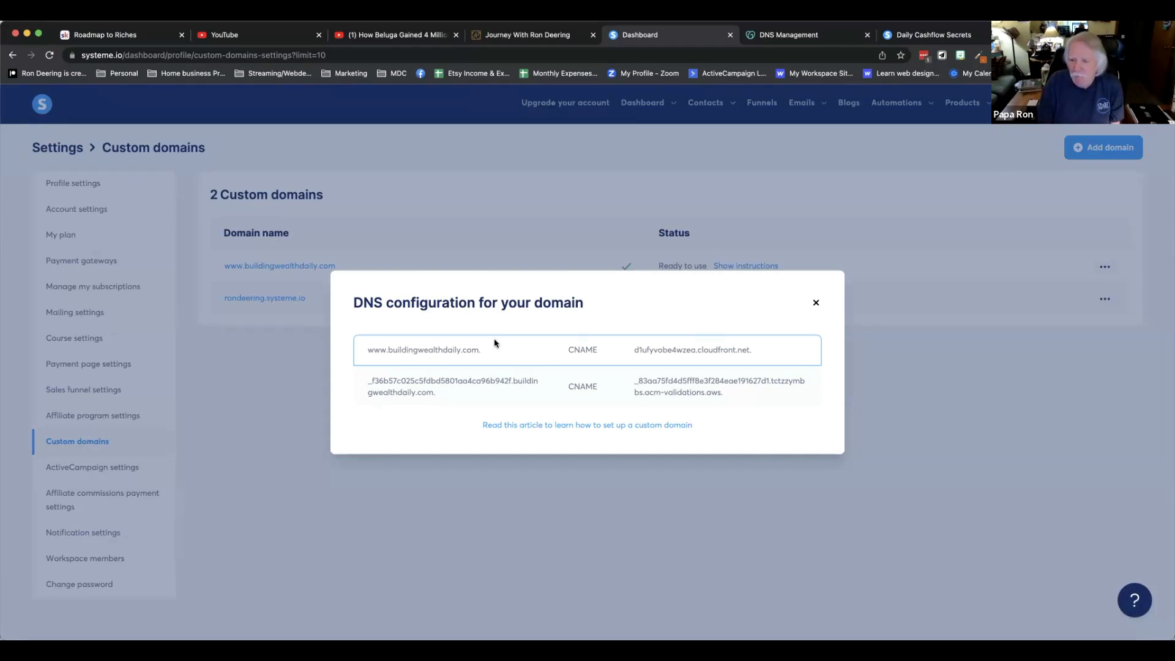
left_click(816, 302)
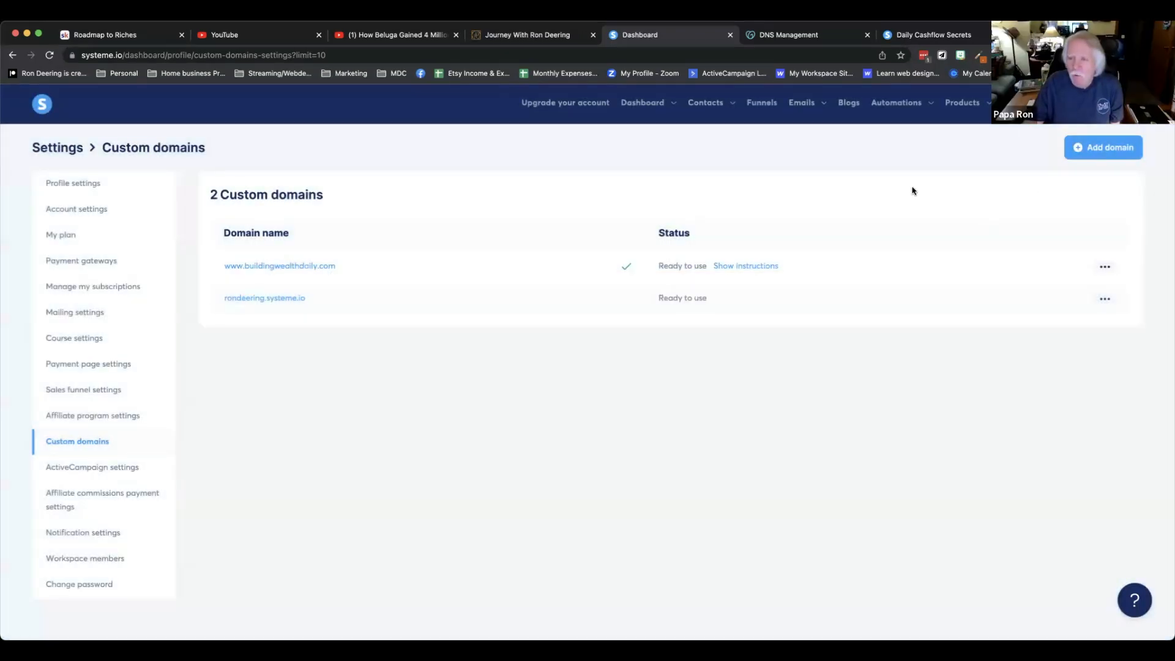
left_click(1105, 267)
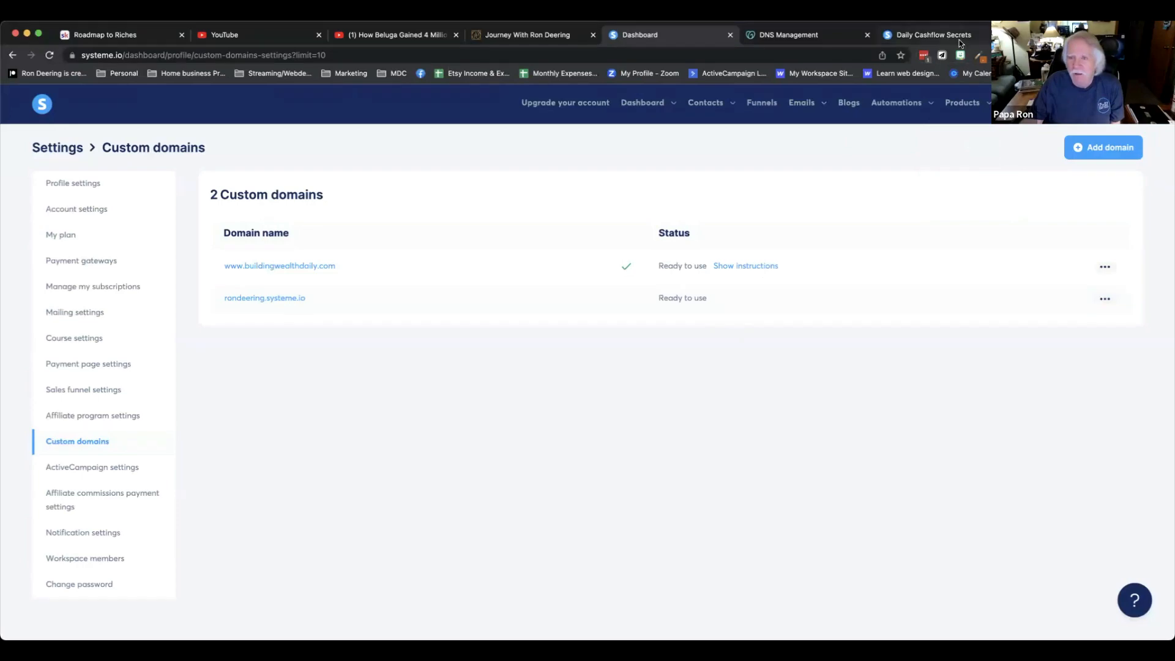
Check the domain's CNAME records in the GoDaddy DNS Management tab.
left_click(774, 36)
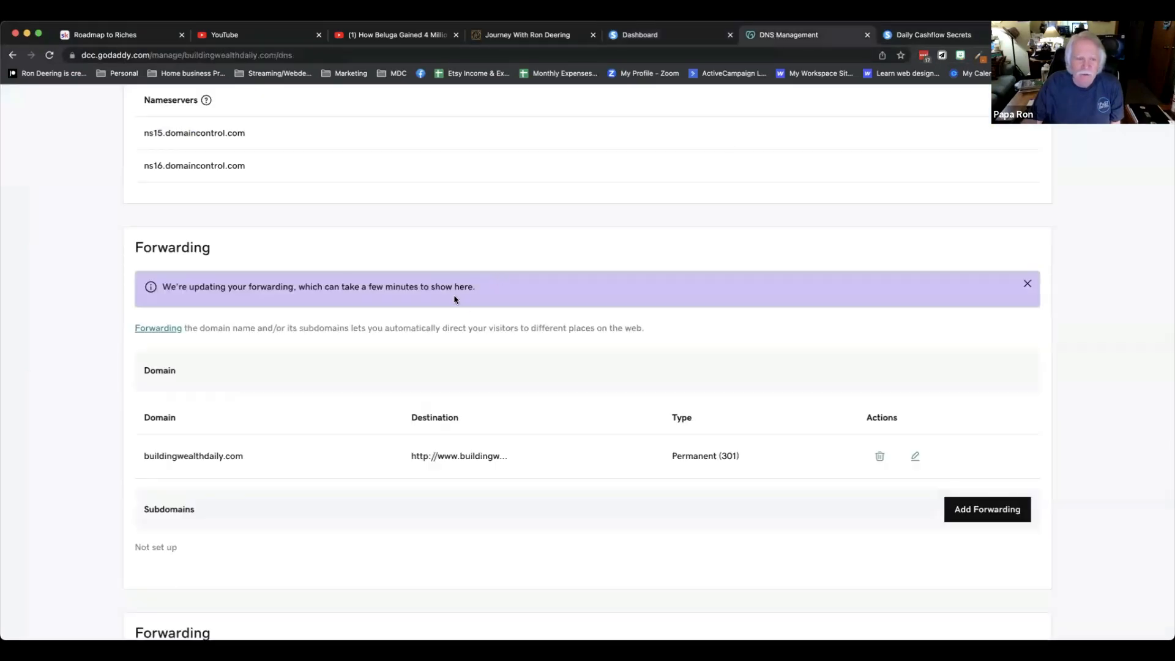
scroll(456, 300, "up", 15)
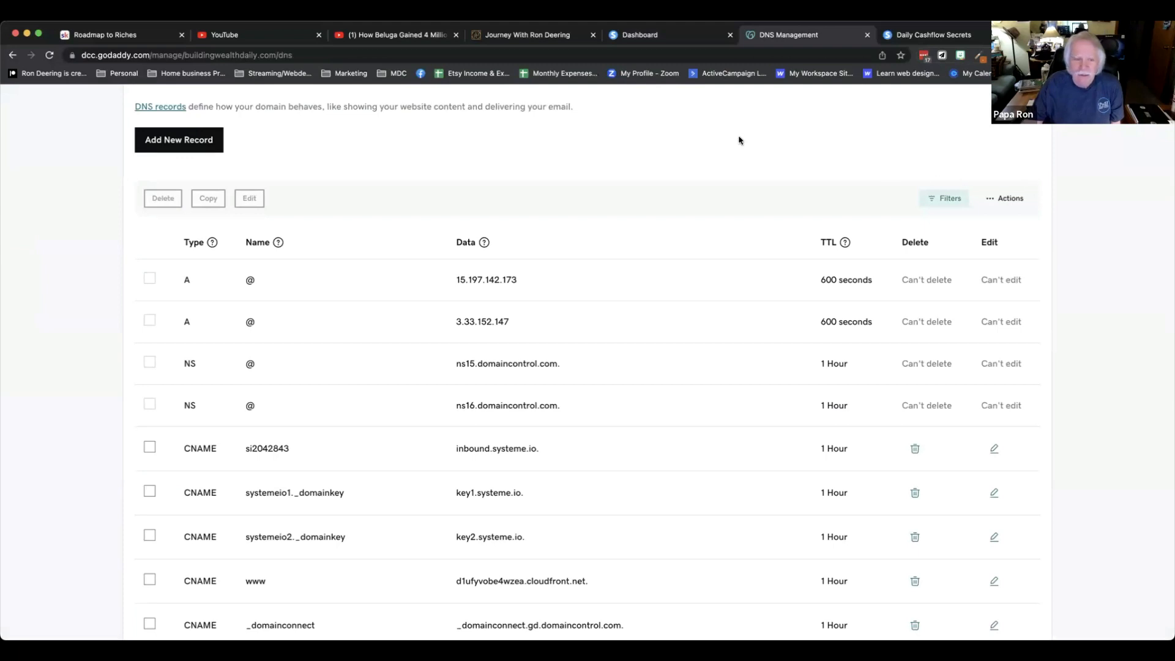
scroll(480, 473, "down", 2)
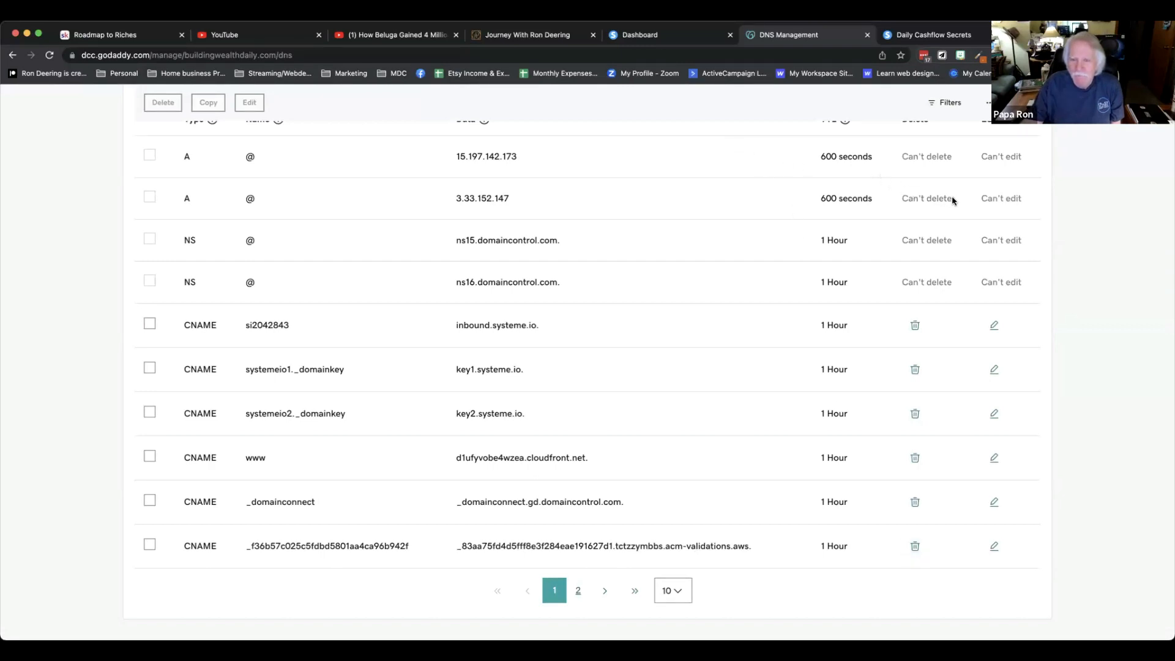
Close the live site tab and return to the systeme.io funnels list.
left_click(906, 38)
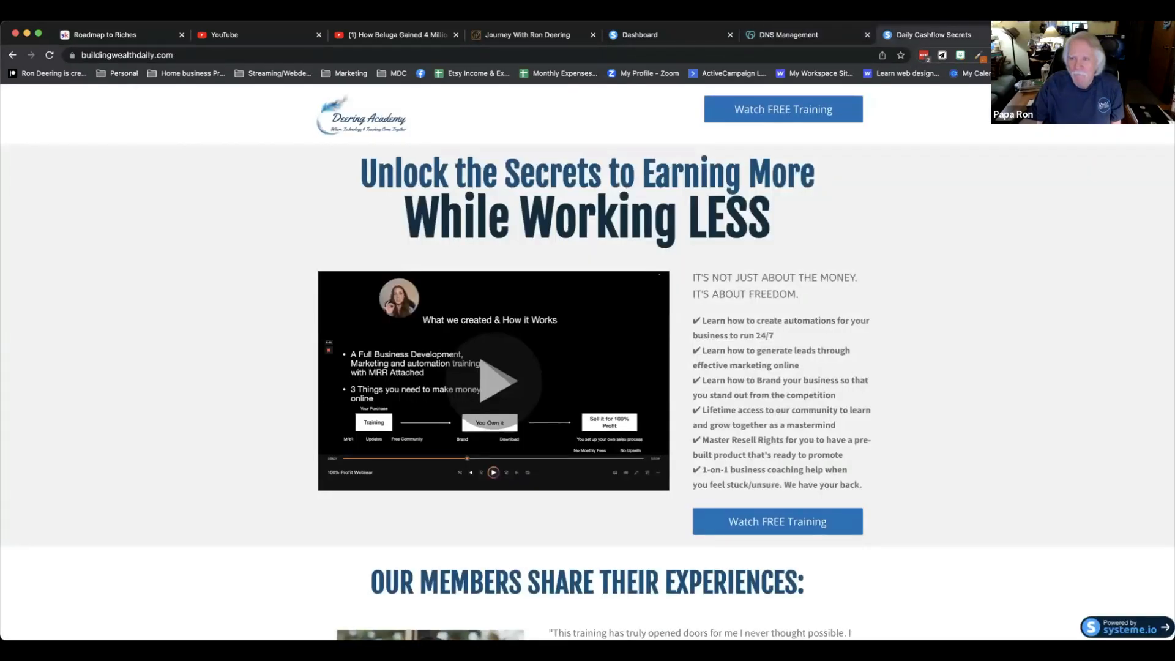
key("super+w")
left_click(649, 35)
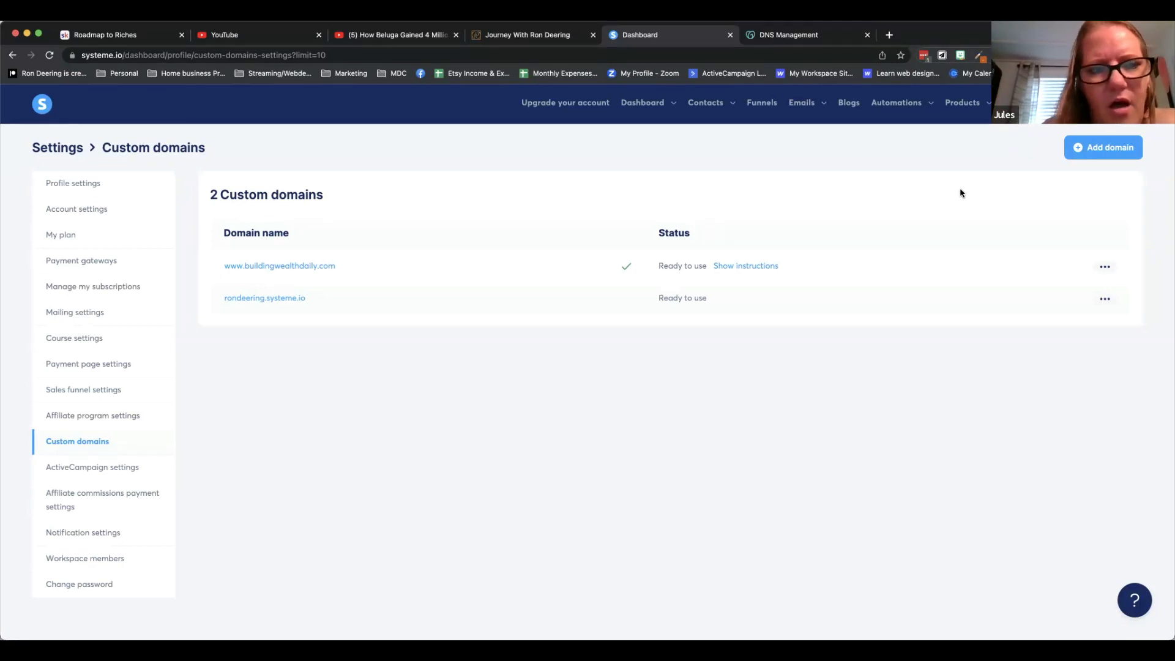
left_click(759, 102)
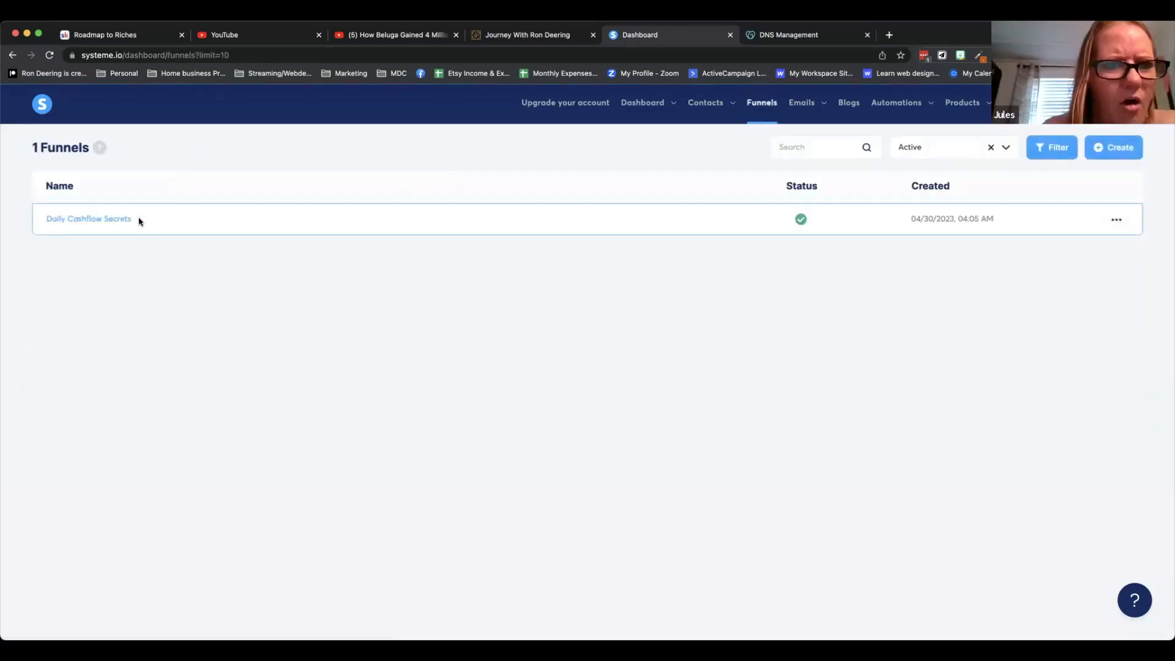
Open the Daily Cashflow Secrets funnel.
left_click(110, 220)
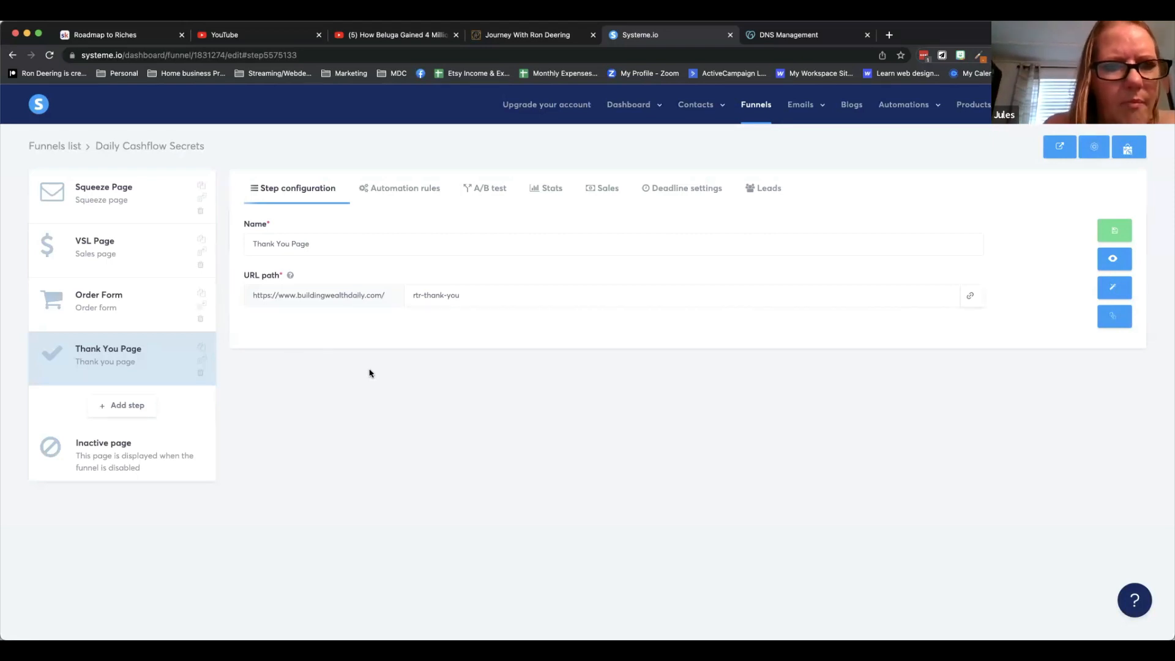
Open a new browser tab and visit legallyinkedsigningservice.com.
left_click(888, 35)
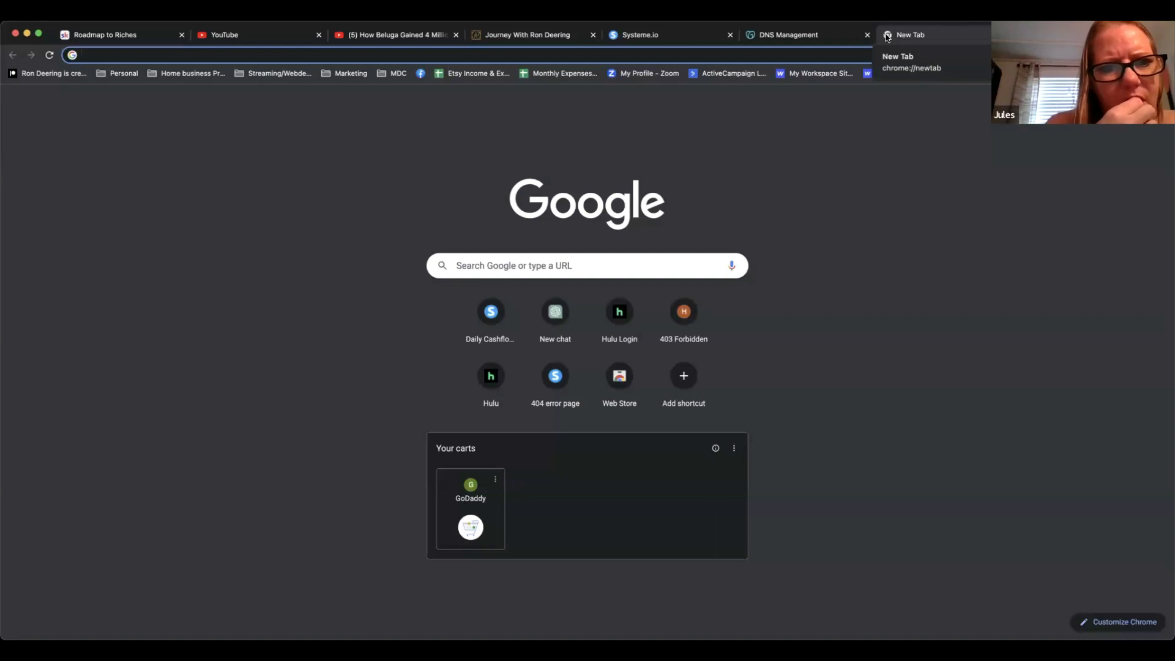
type("le")
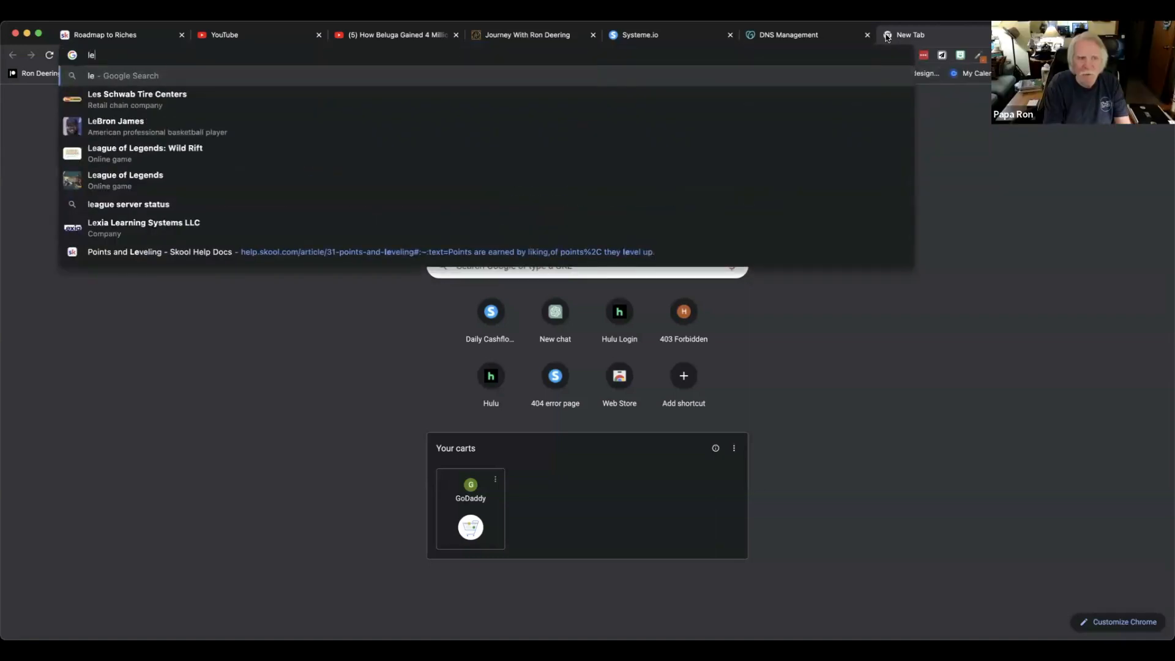
type("ga")
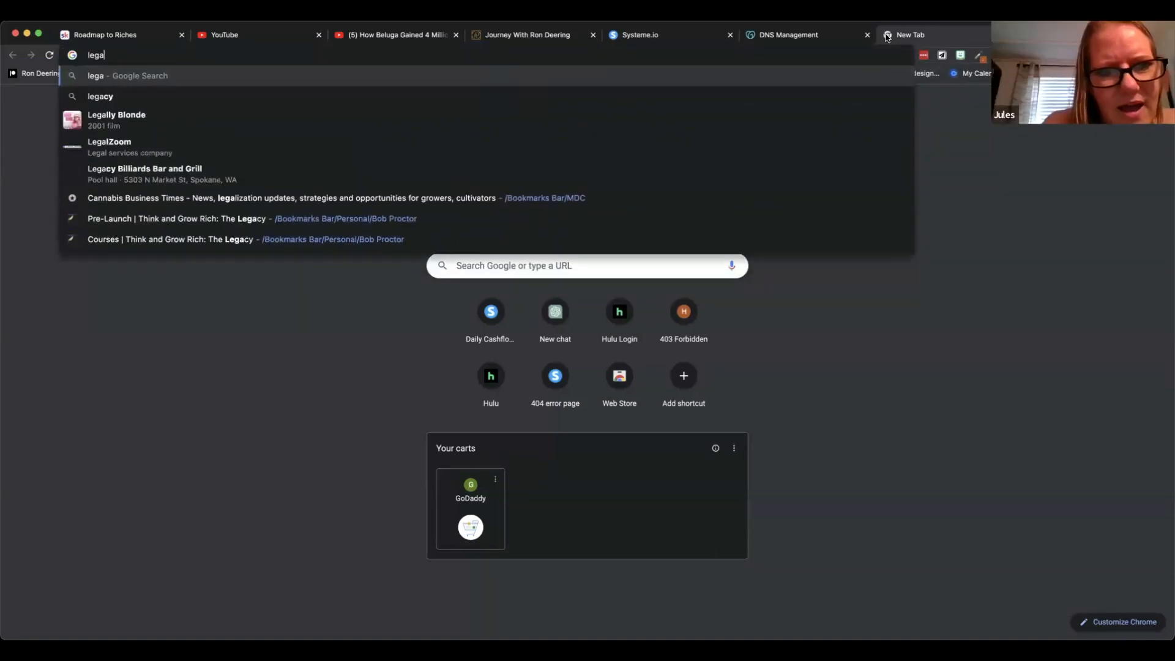
type("llyin")
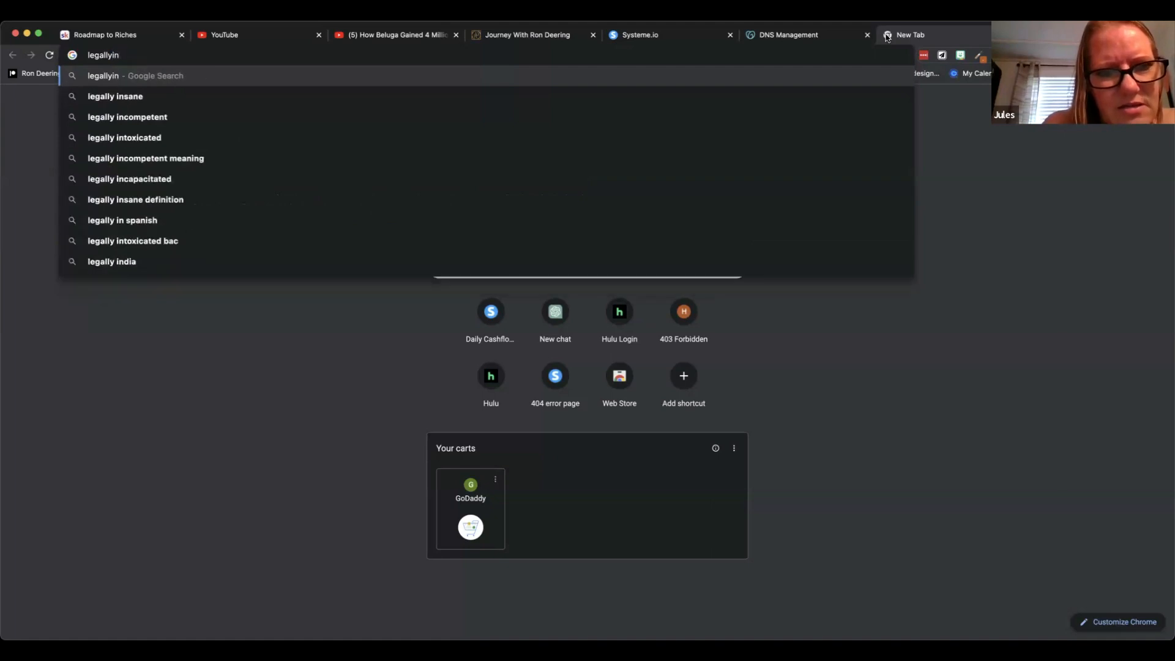
type("kedsign")
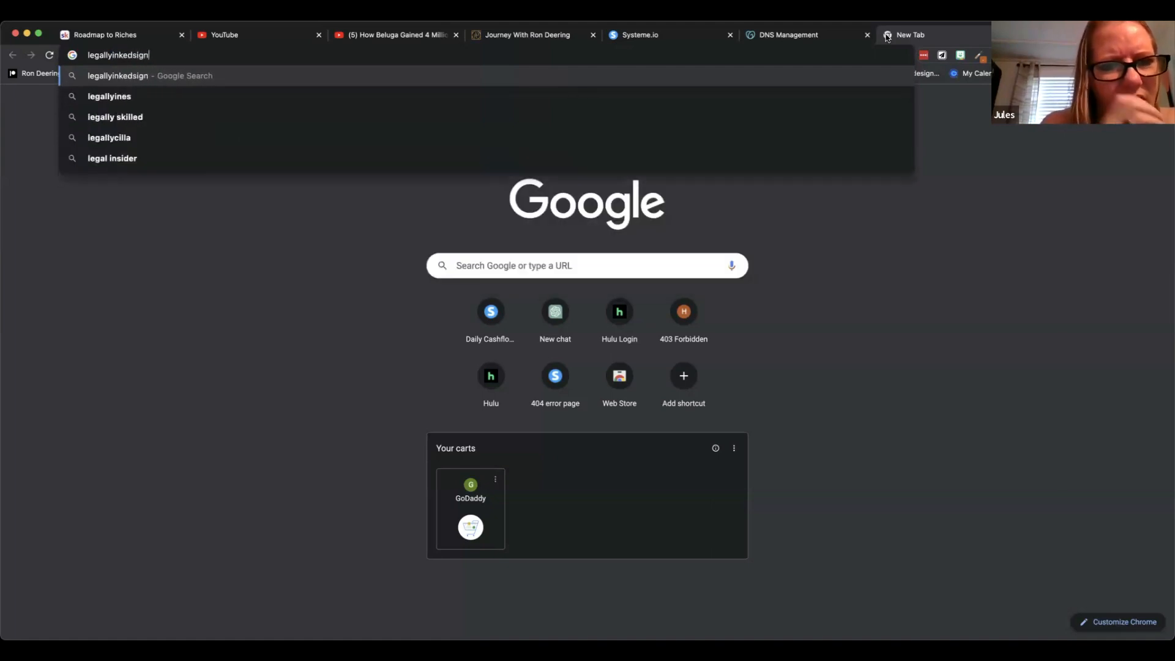
type("ingservice.")
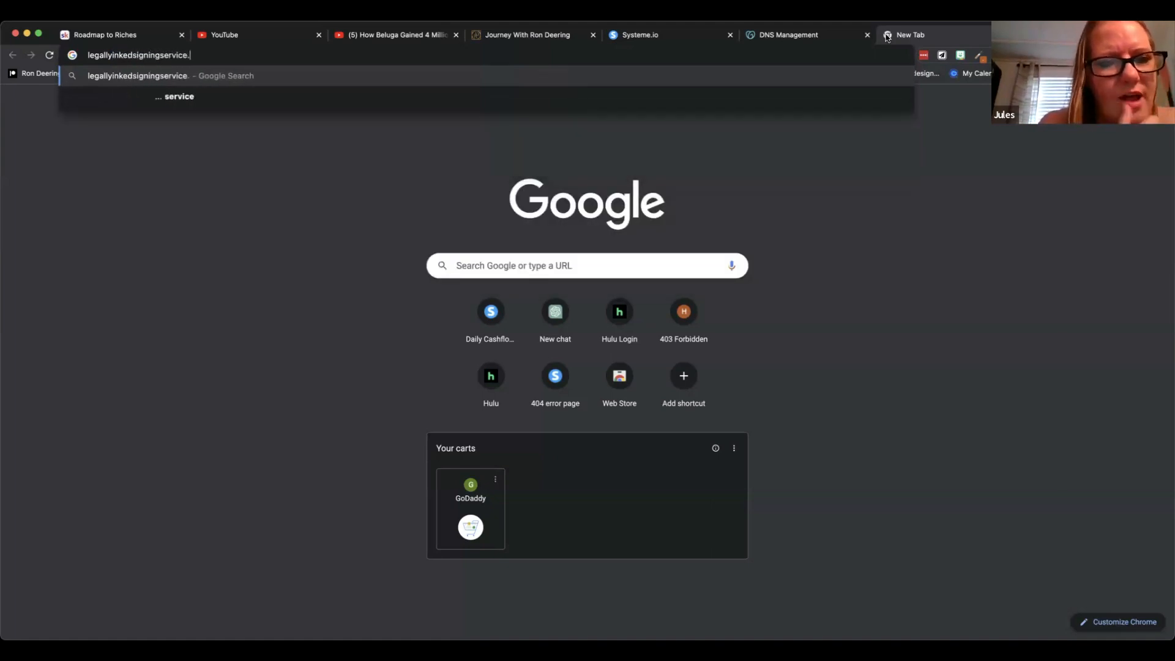
type("com")
key("Return")
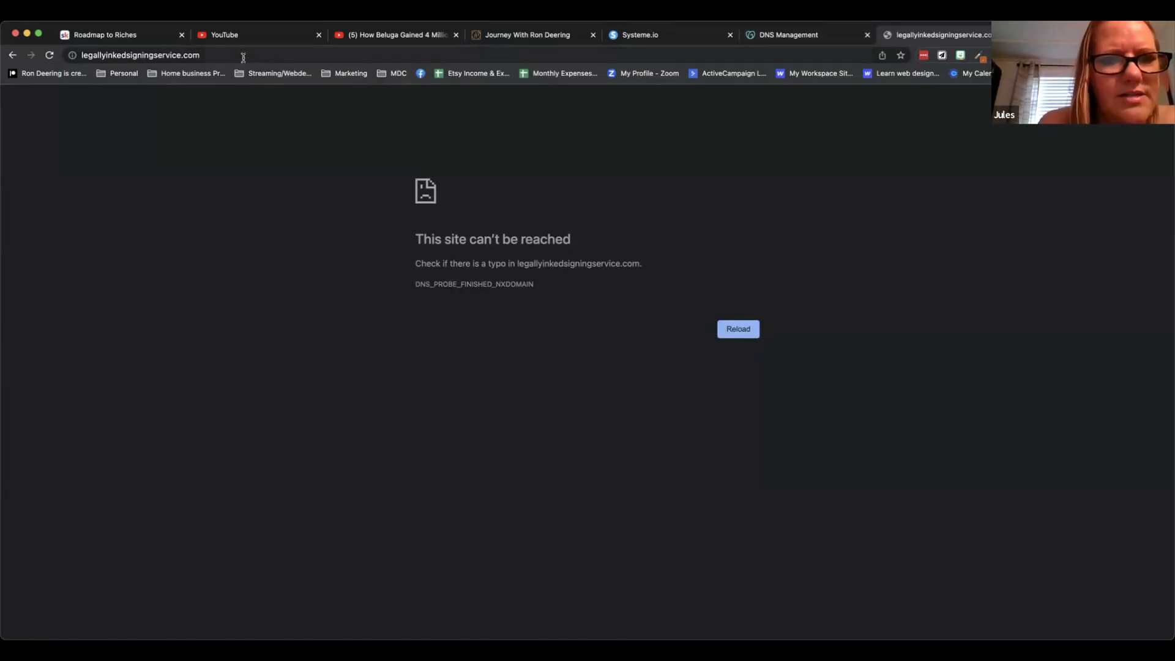
left_click(185, 56)
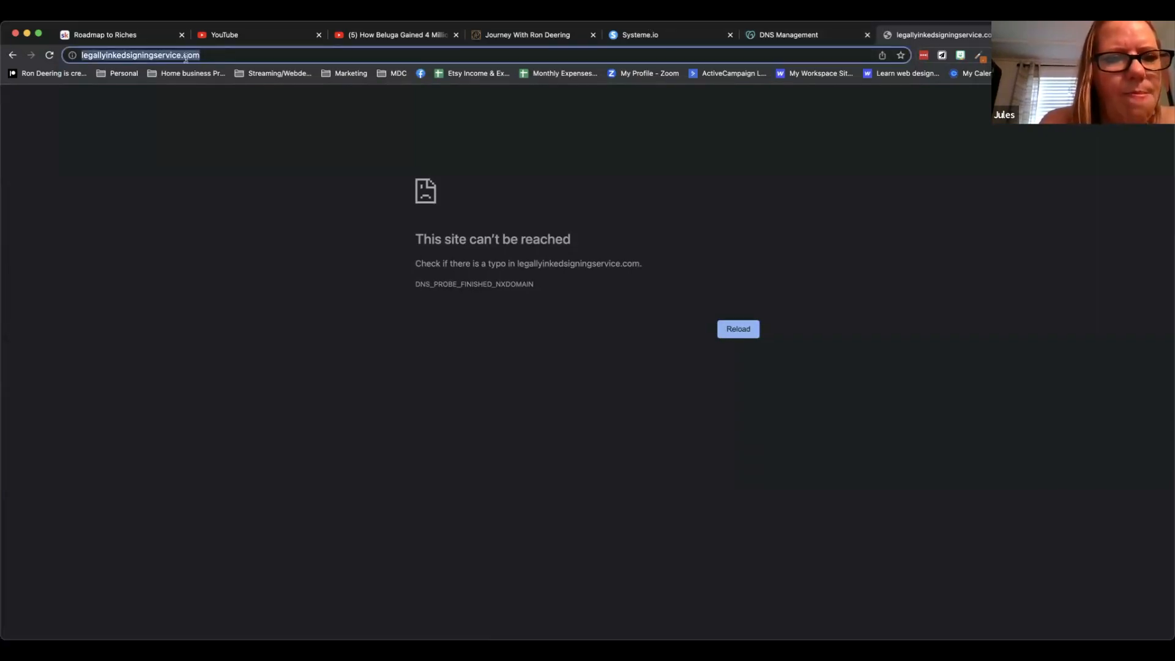
left_click(87, 57)
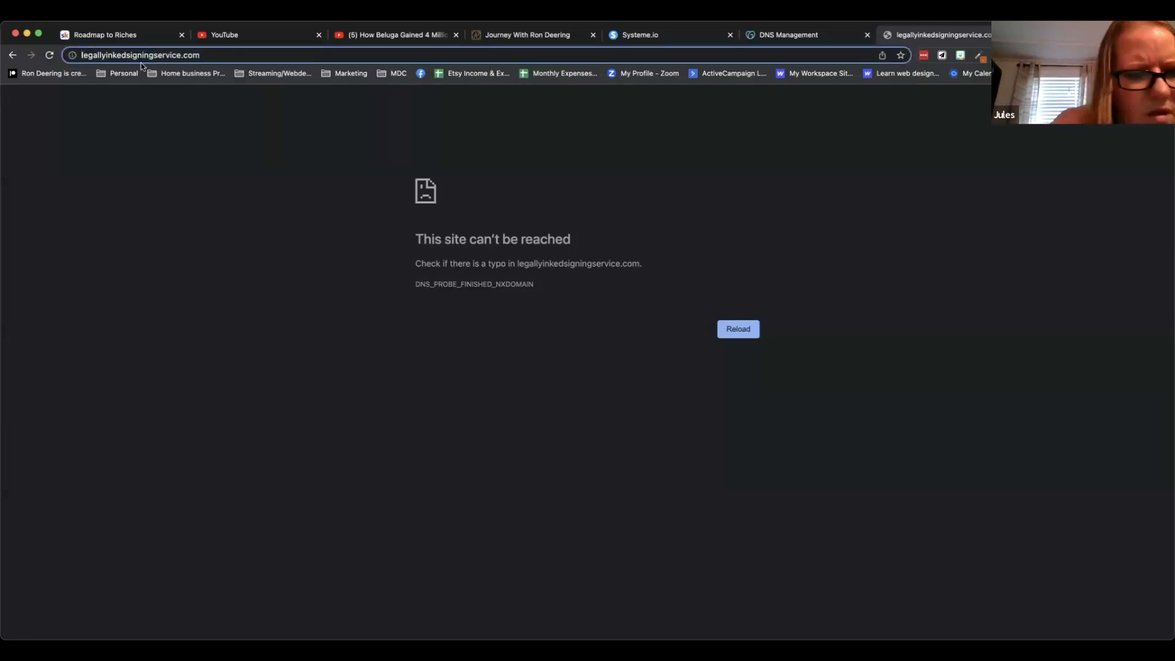
type("www.")
key("Return")
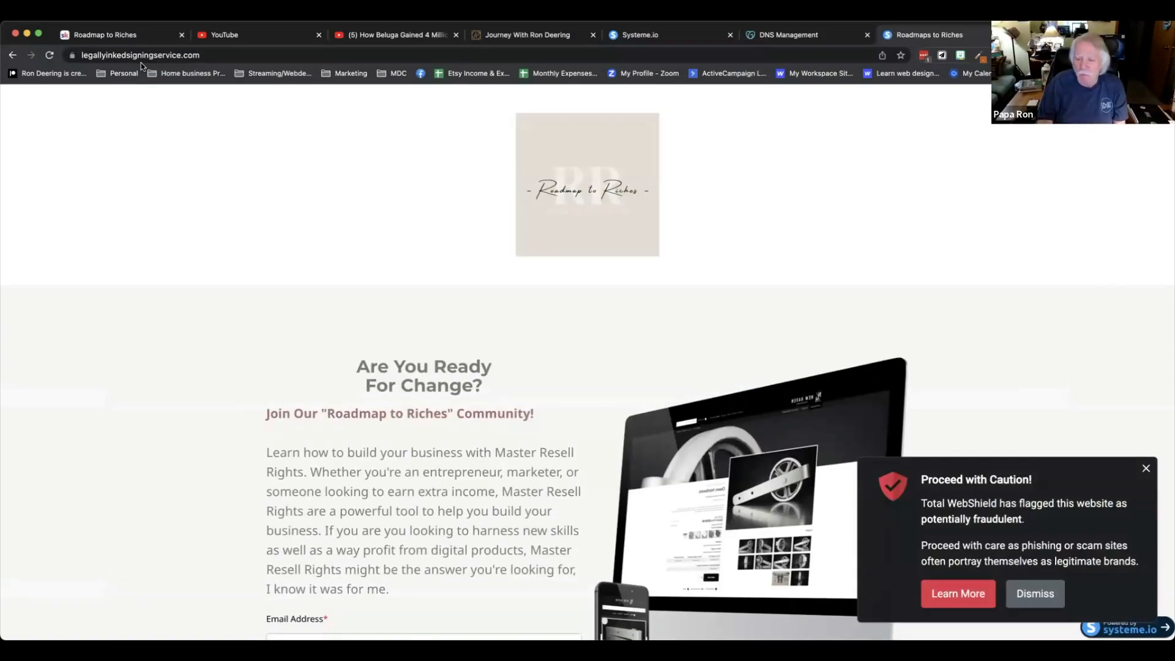
left_click(1147, 469)
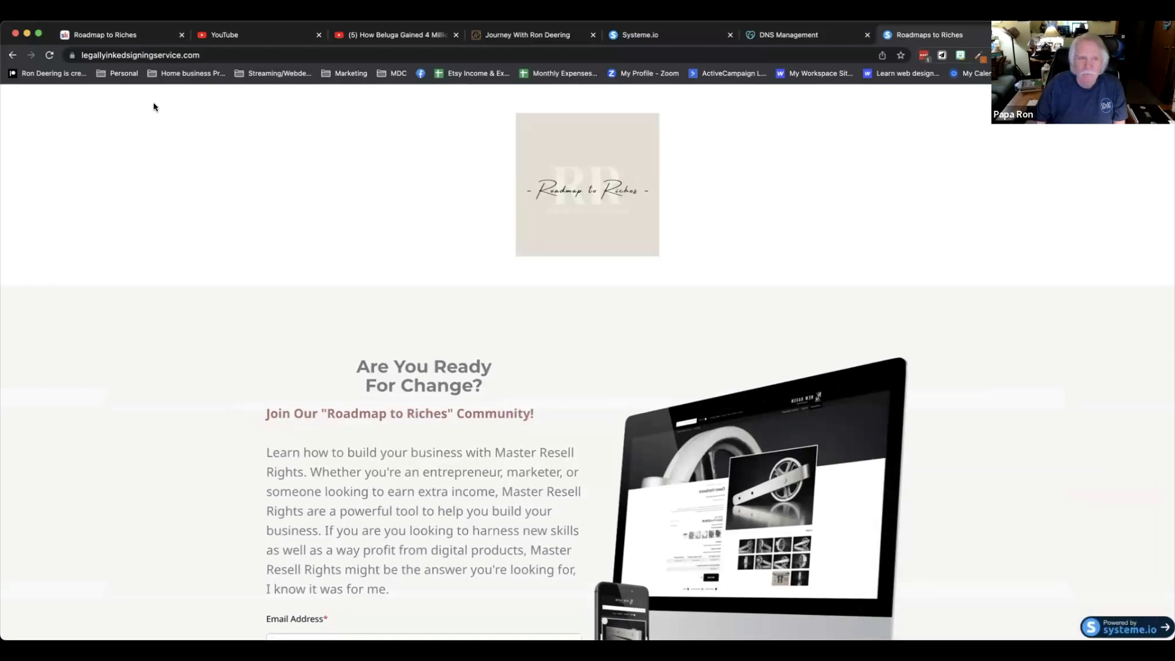
left_click(105, 55)
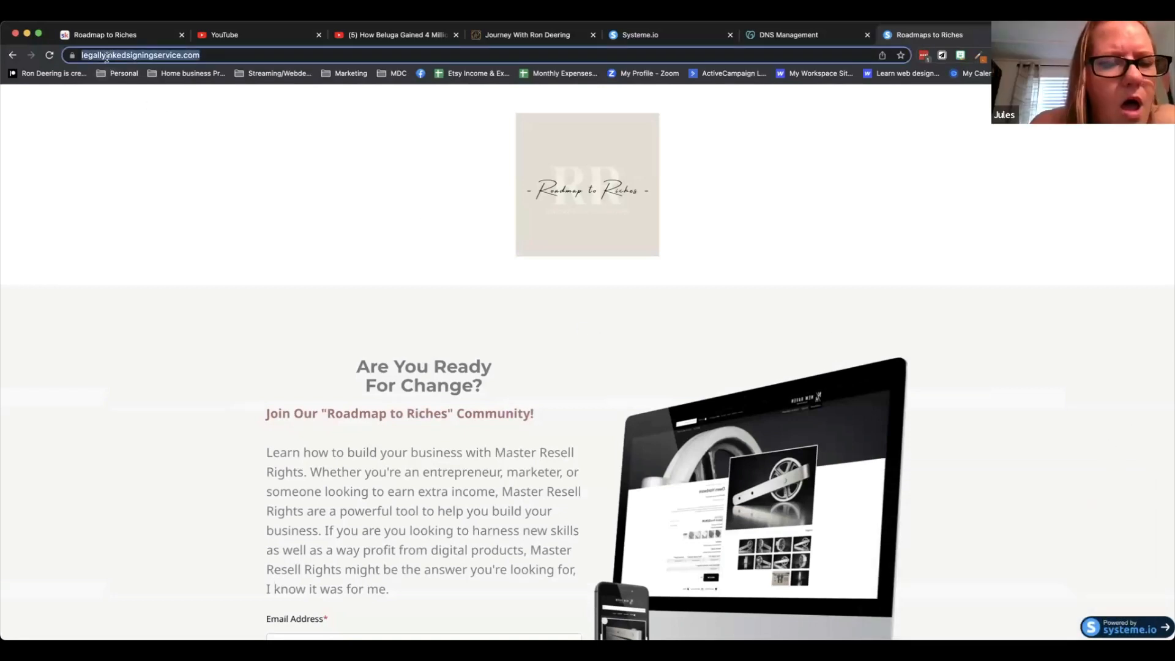
left_click(184, 59)
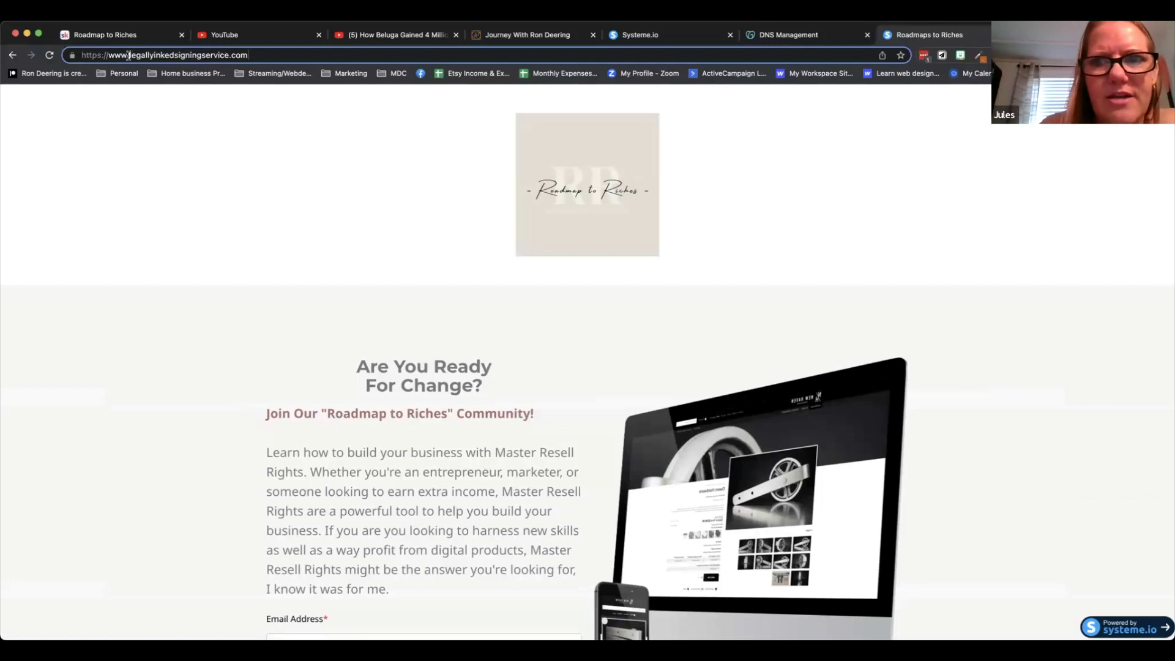
left_click_drag(129, 55, 63, 55)
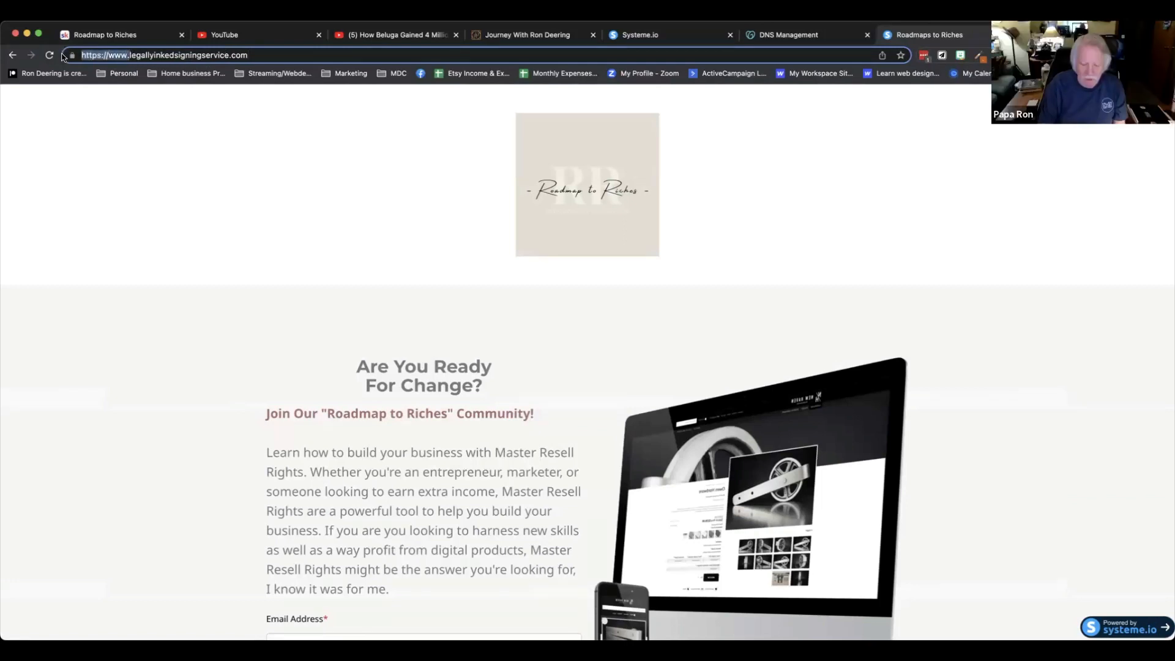
key("BackSpace")
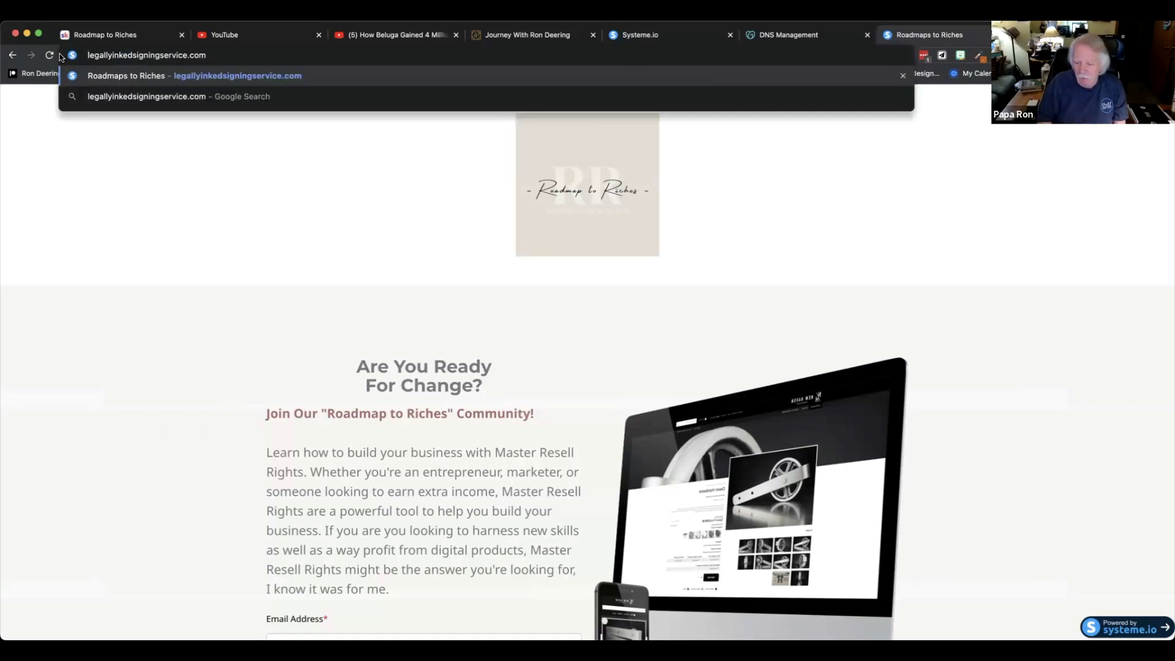
key("Return")
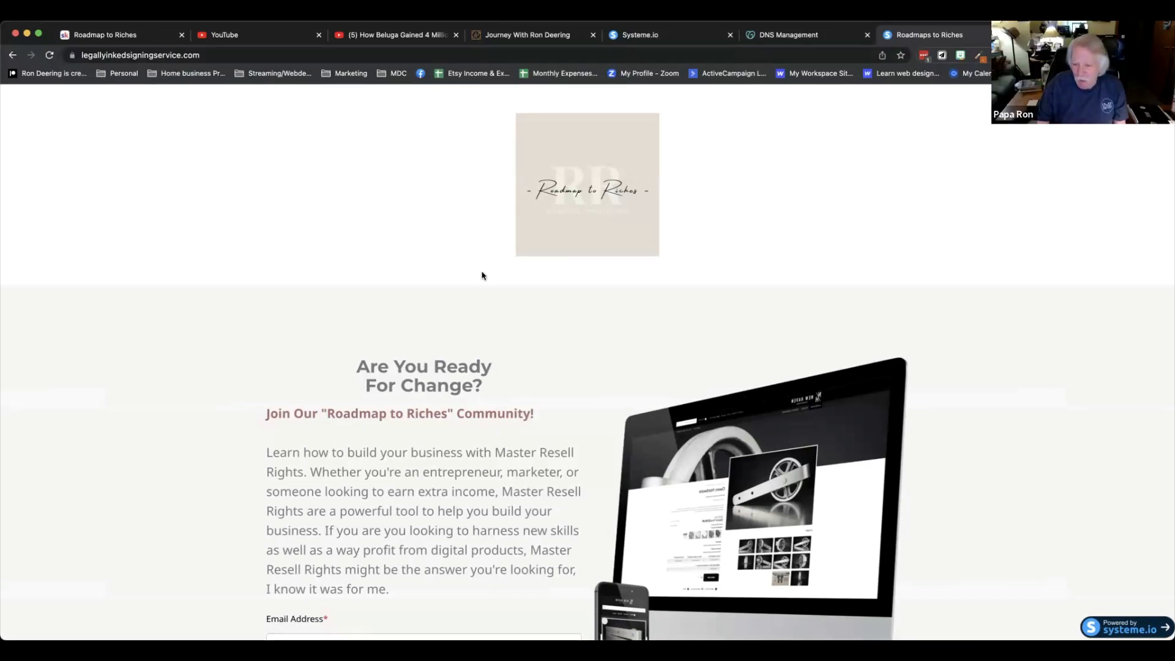
left_click(216, 57)
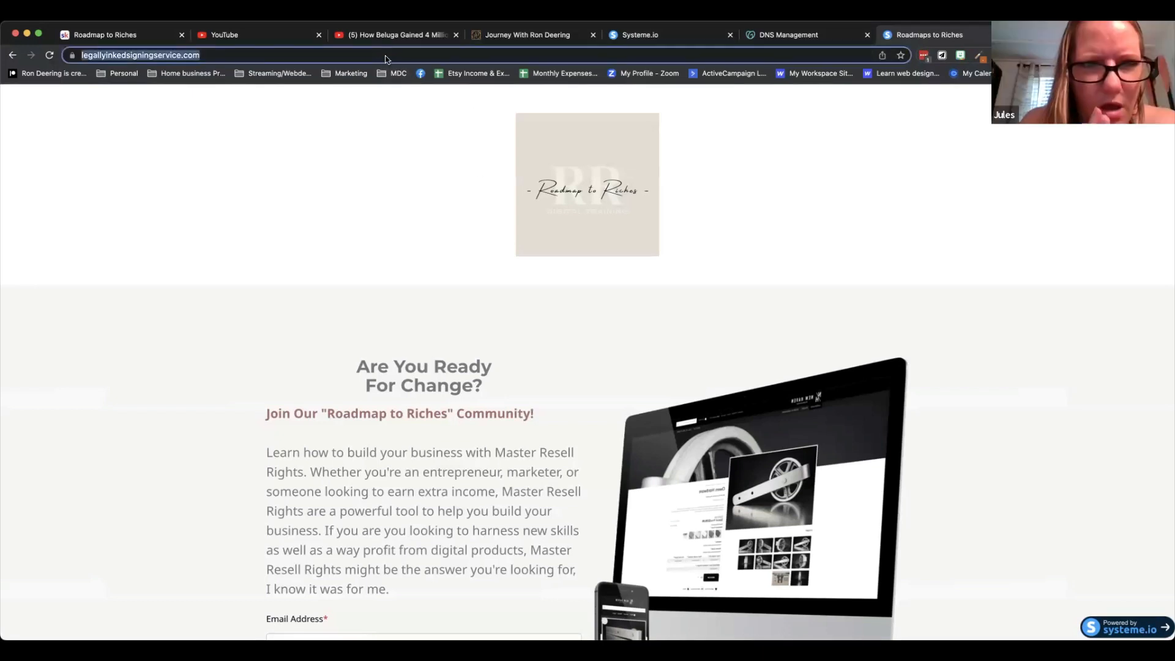
left_click(216, 56)
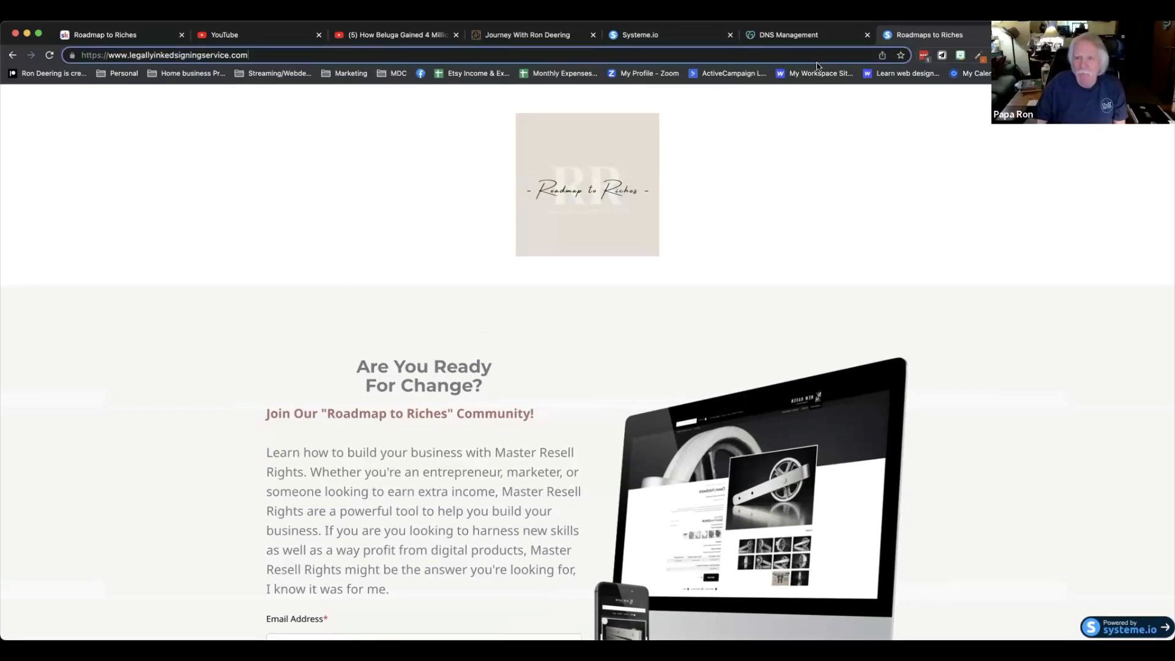
Review the domain forwarding settings for buildingwealthdaily.com in the GoDaddy DNS Management tab.
left_click(790, 36)
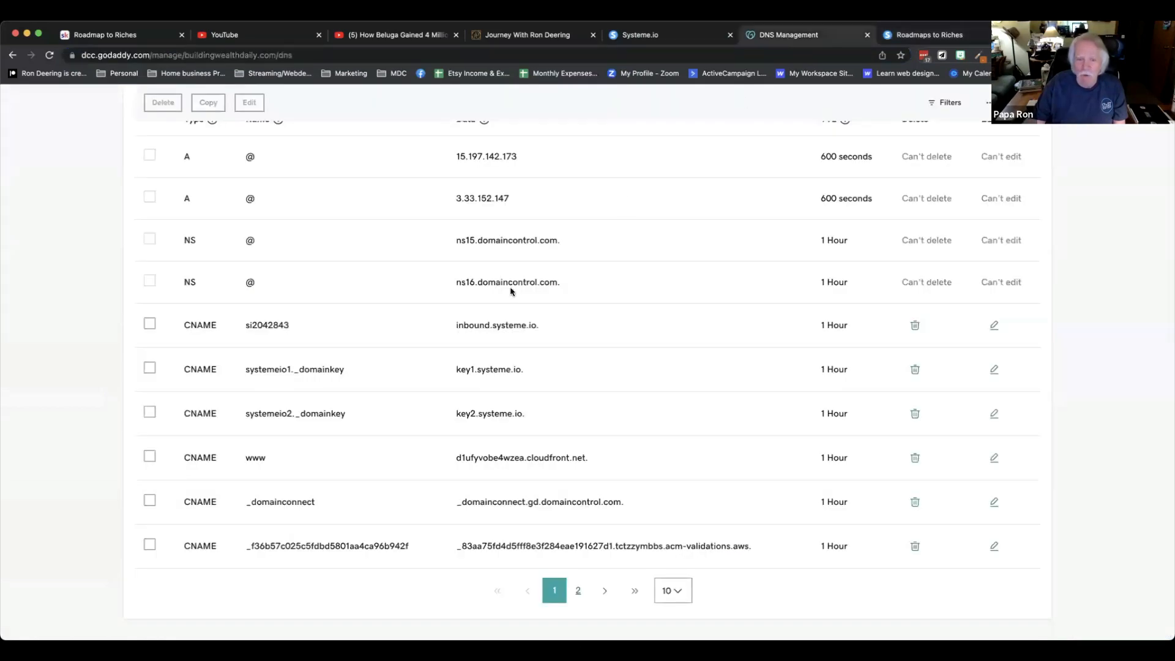
scroll(501, 306, "down", 10)
scroll(501, 307, "down", 6)
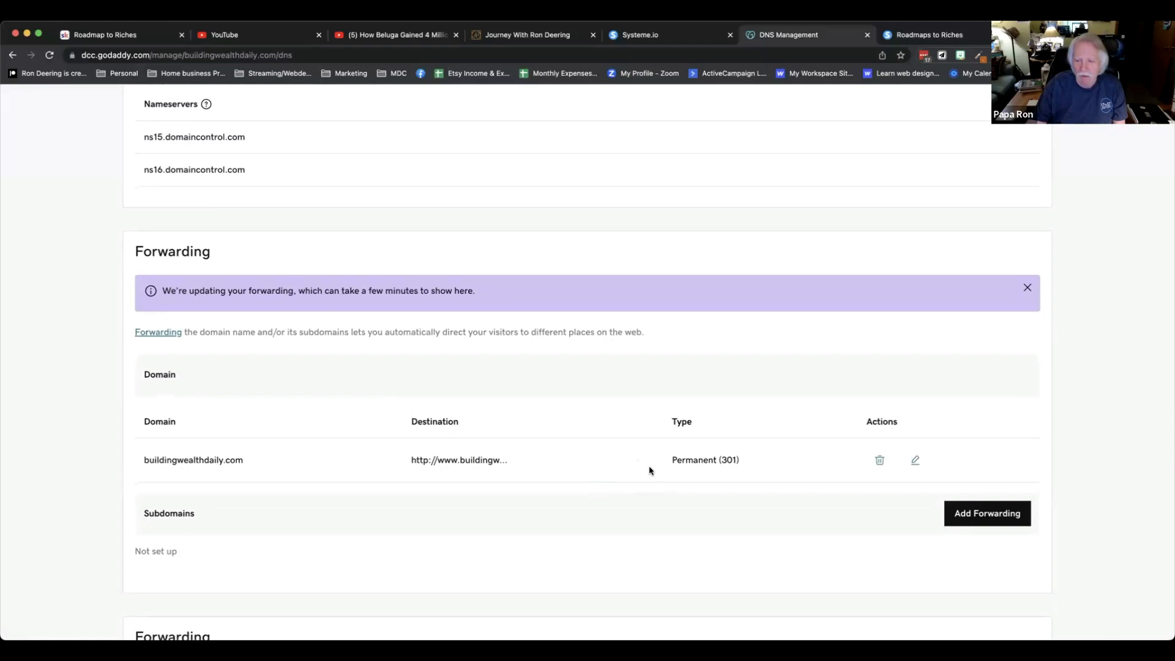
scroll(652, 463, "up", 1)
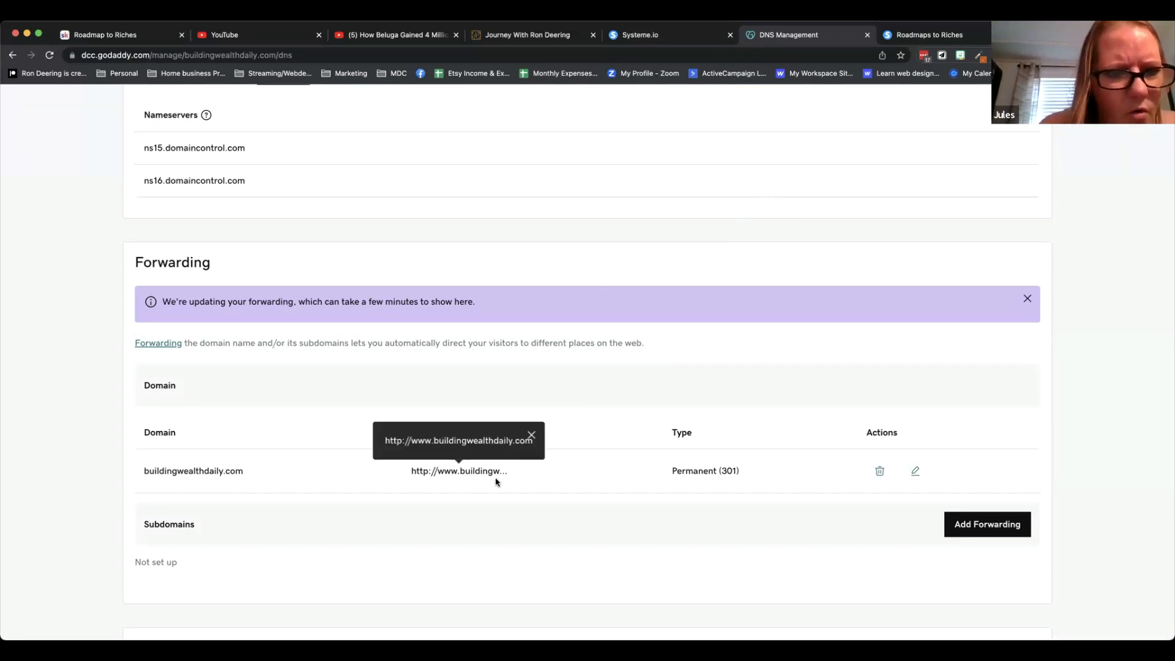
scroll(518, 486, "down", 1)
scroll(518, 485, "up", 1)
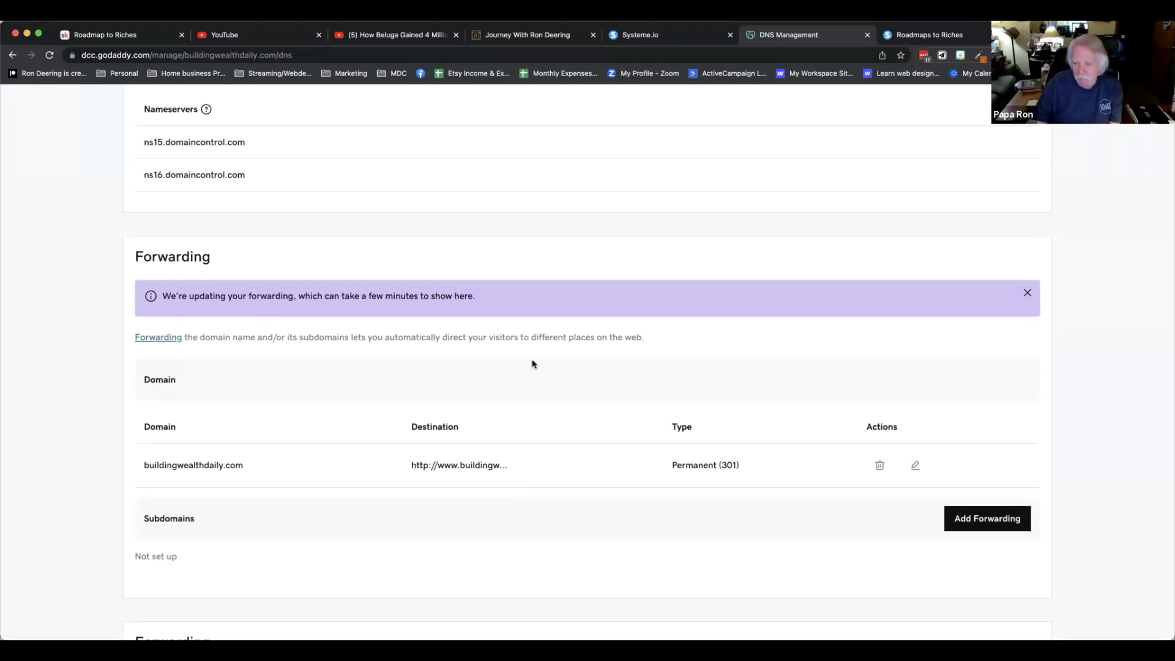
scroll(532, 361, "up", 2)
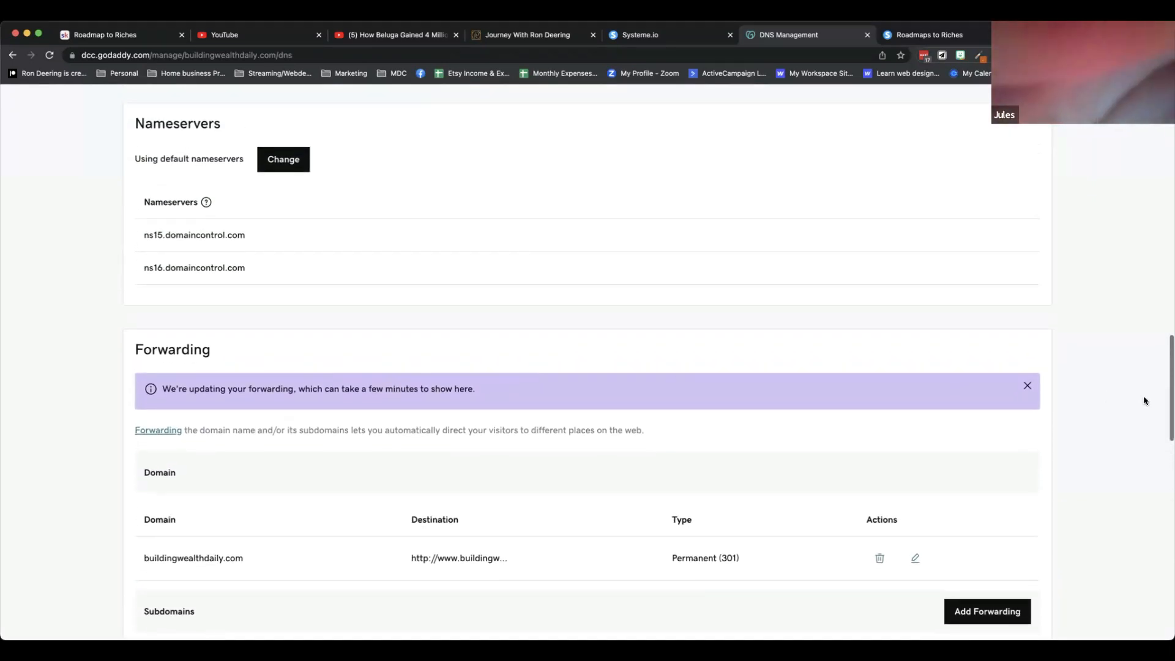
scroll(1088, 404, "down", 3)
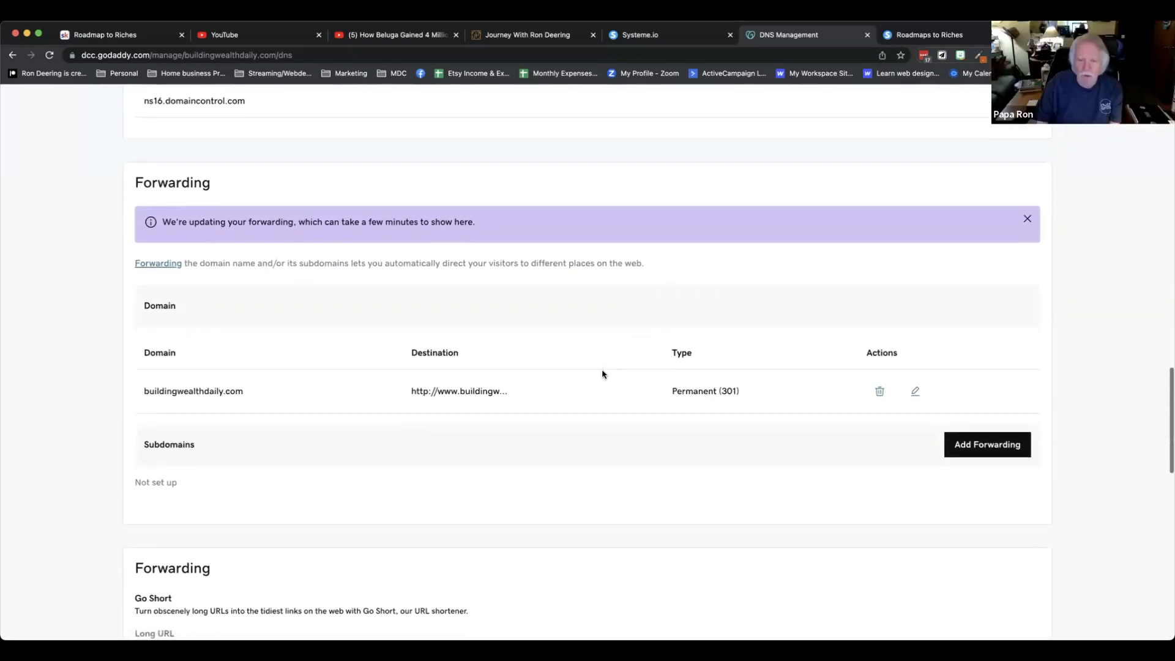
scroll(604, 383, "down", 1)
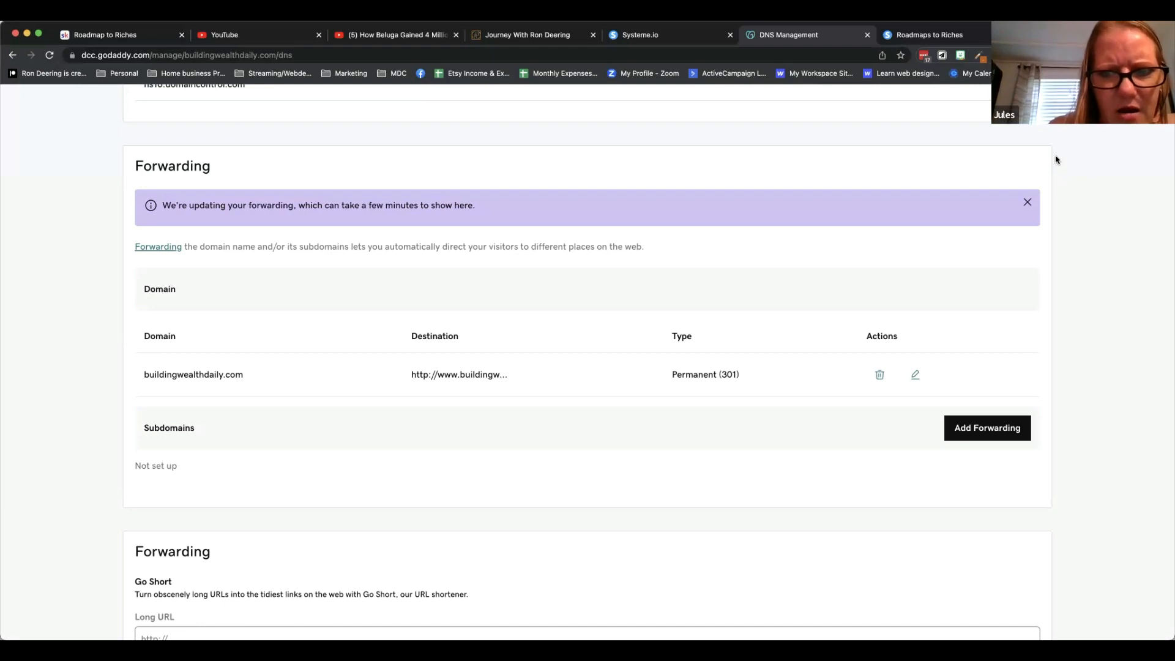
Open the VSL Page in the page editor, review its page settings, and leave the editor without saving.
left_click(643, 35)
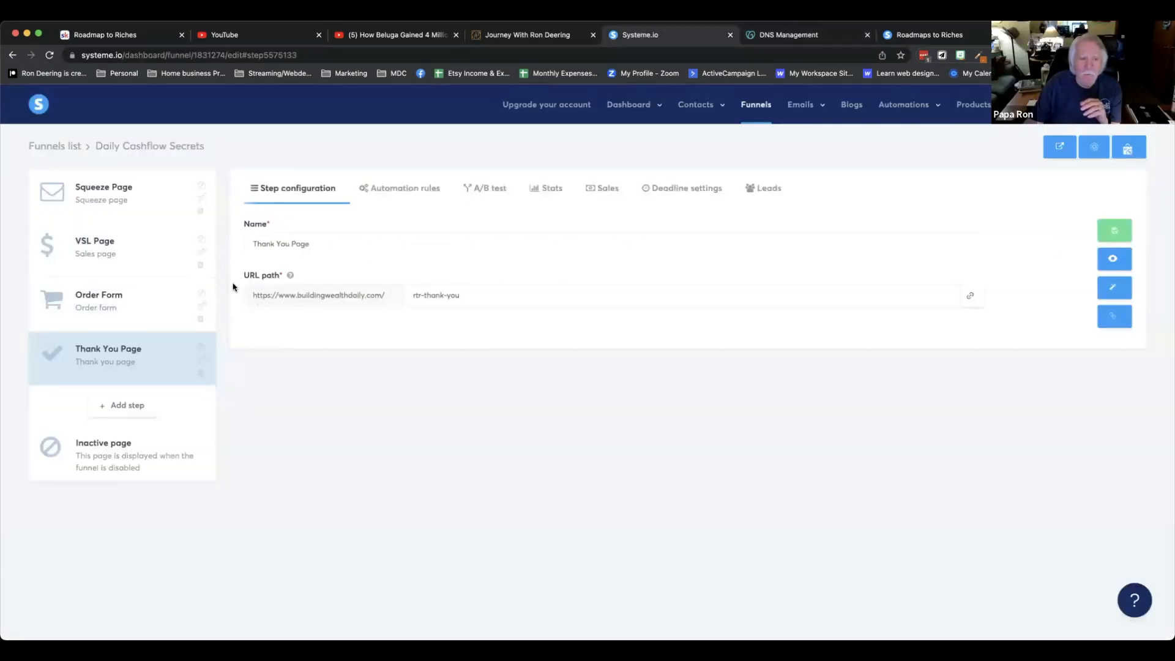
left_click(101, 248)
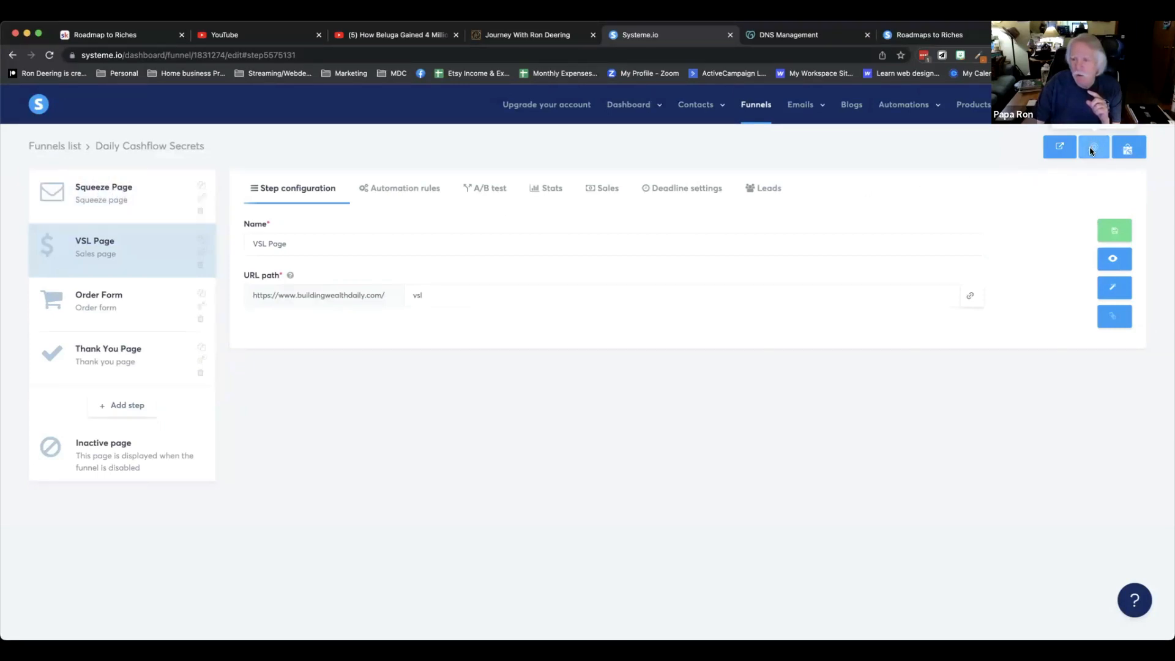
left_click(1112, 292)
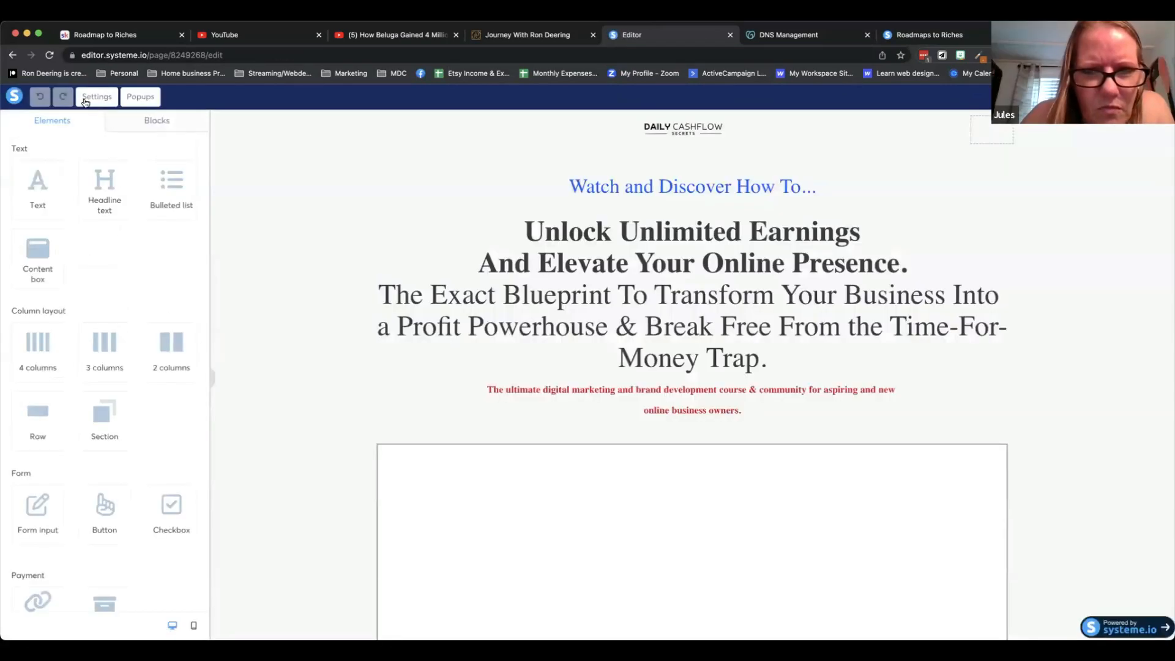
left_click(94, 100)
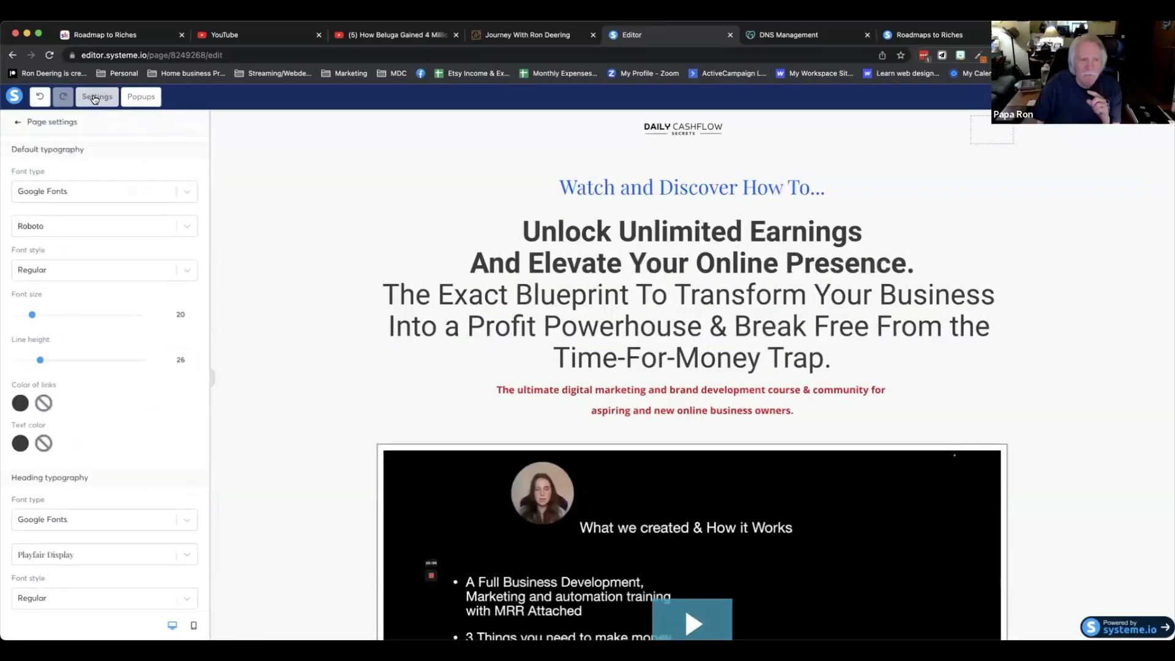
scroll(92, 282, "down", 10)
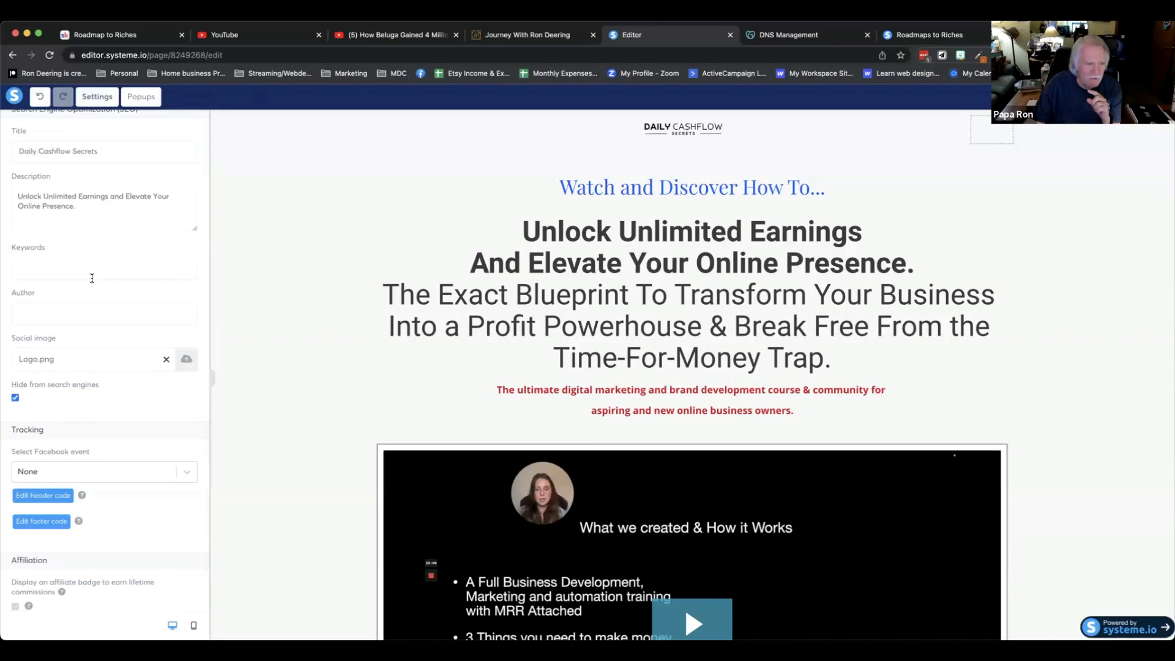
scroll(91, 282, "up", 2)
scroll(92, 278, "up", 10)
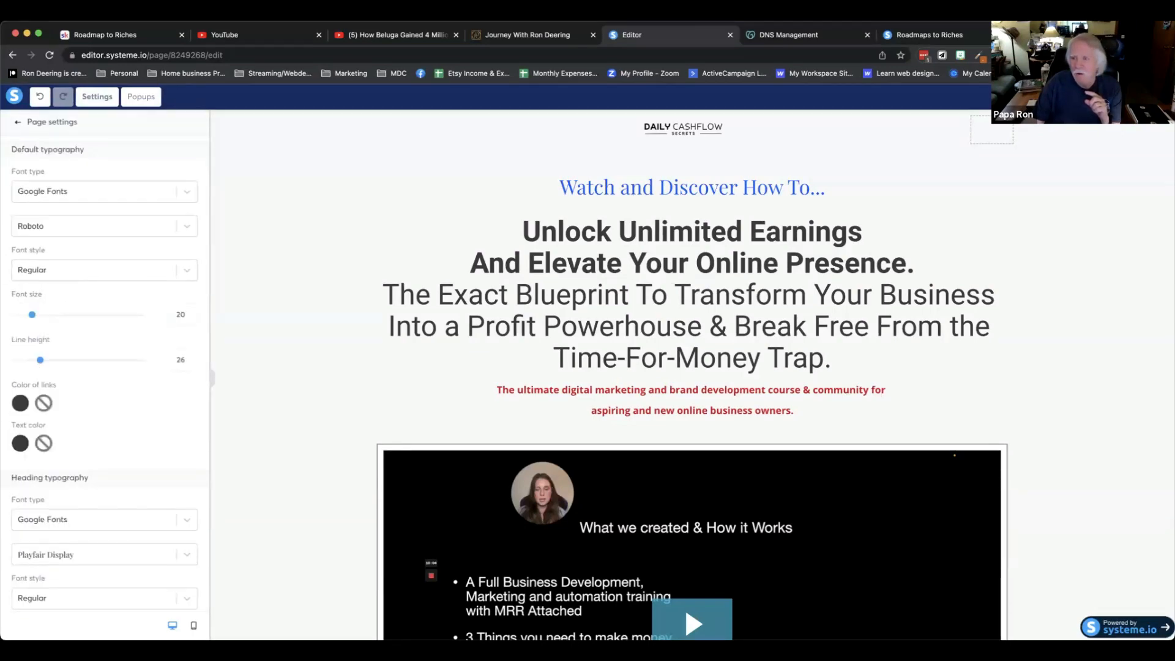
key("super+w")
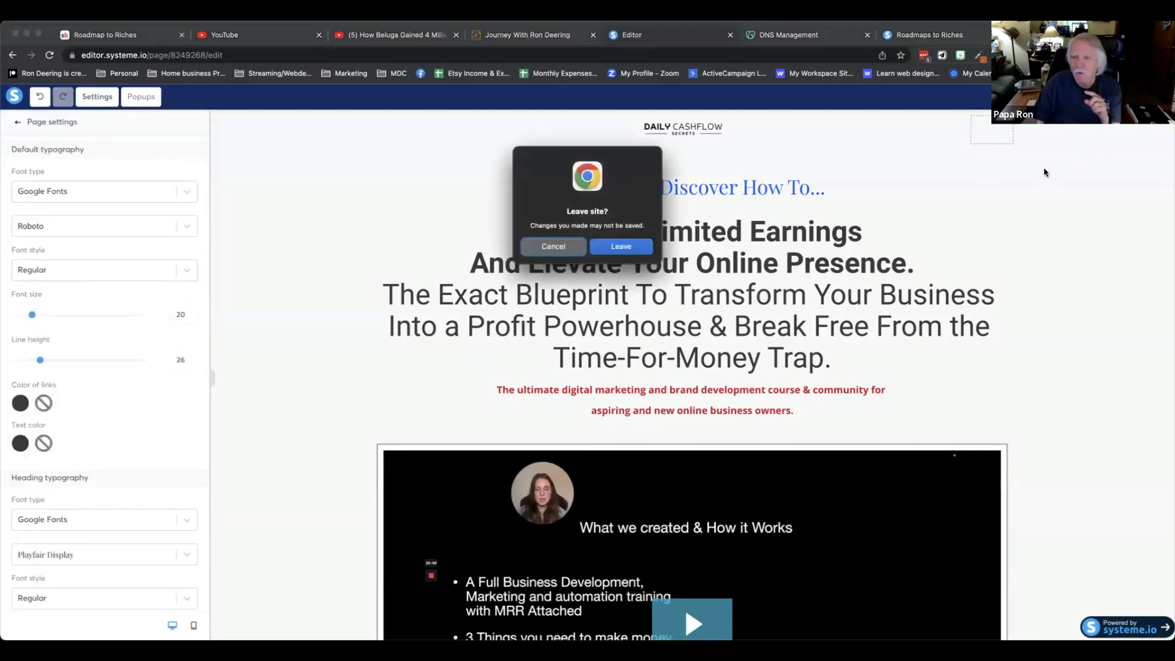
left_click(603, 250)
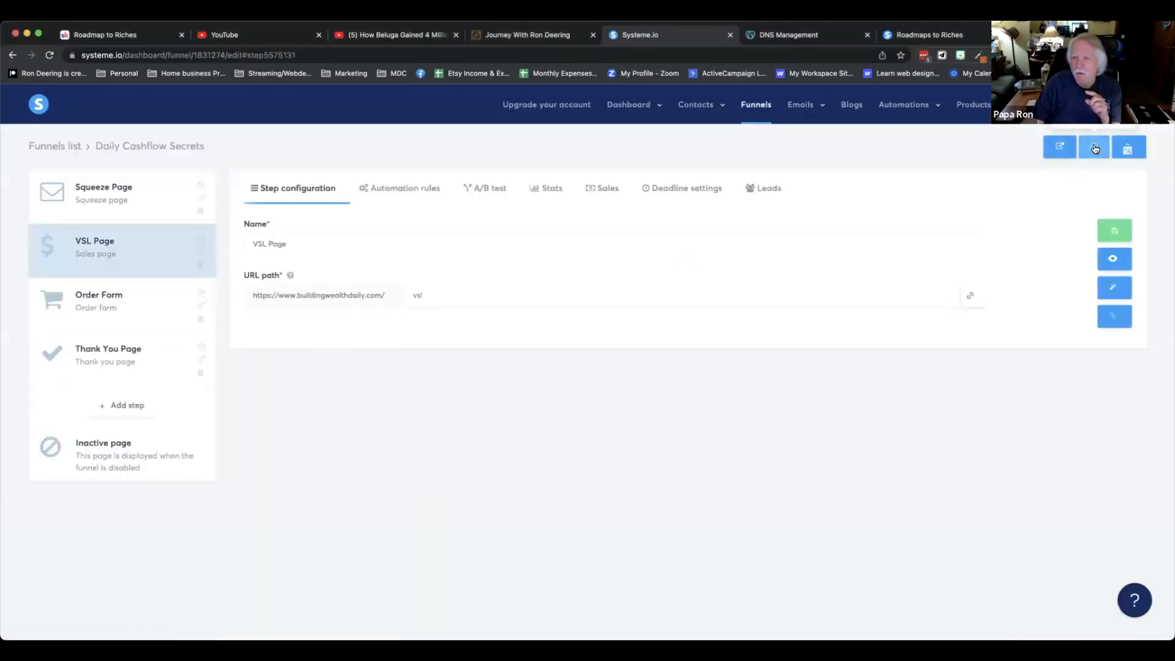
Open the funnel settings, check the funnel domain options, and close the dialog without saving.
left_click(1094, 147)
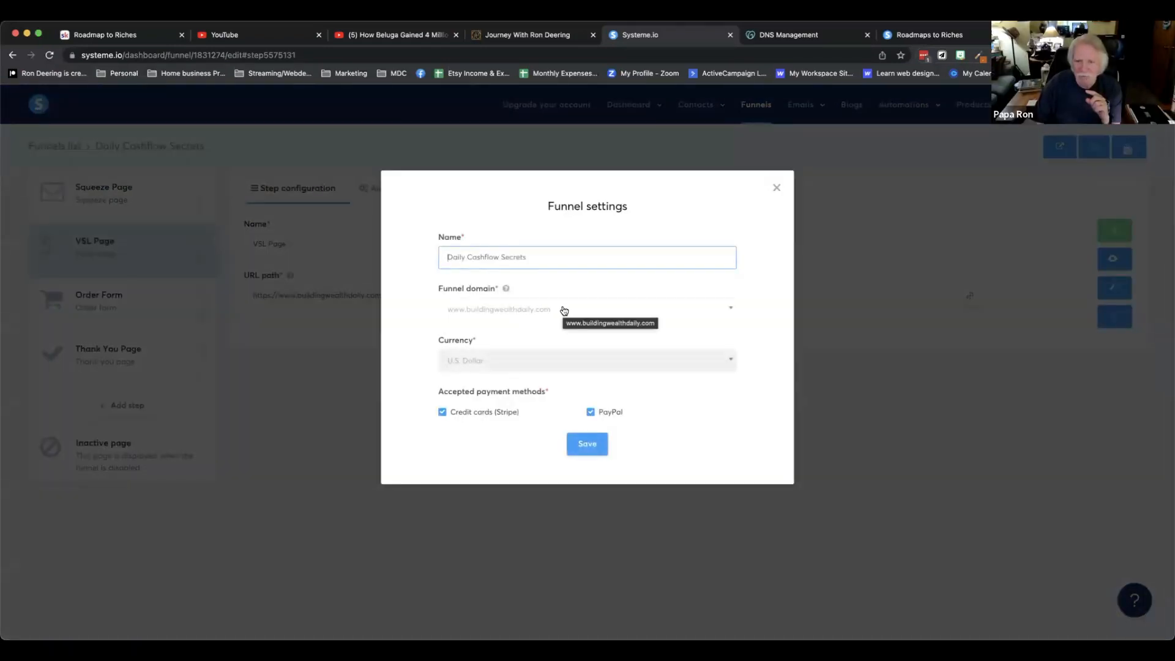
left_click(564, 310)
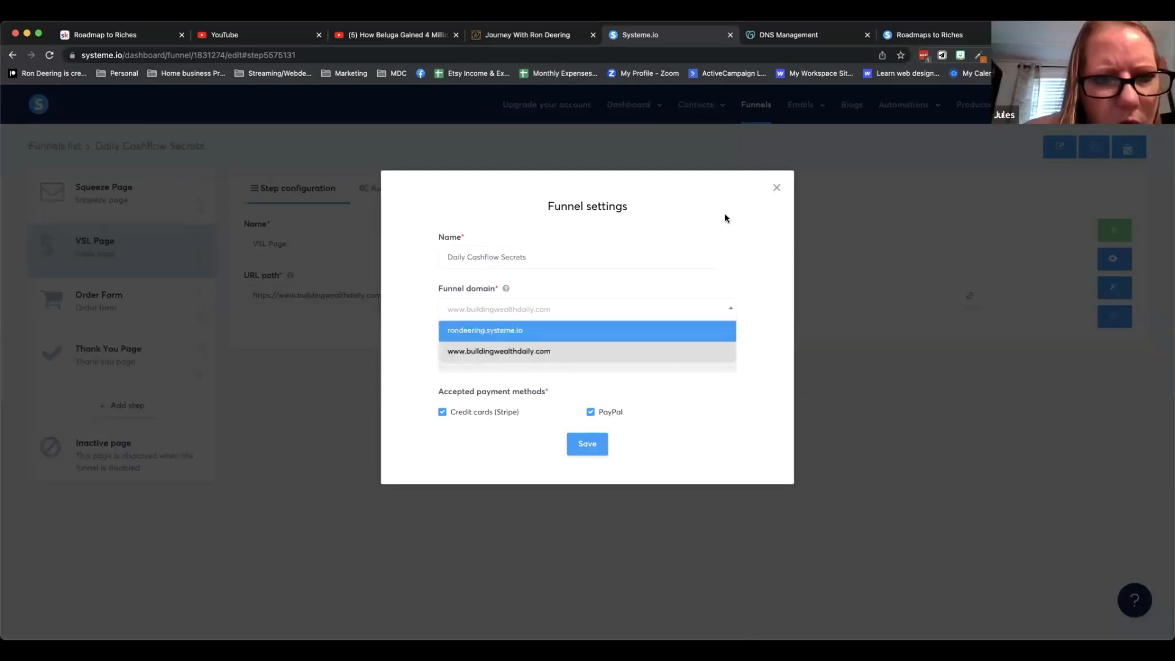
left_click(776, 189)
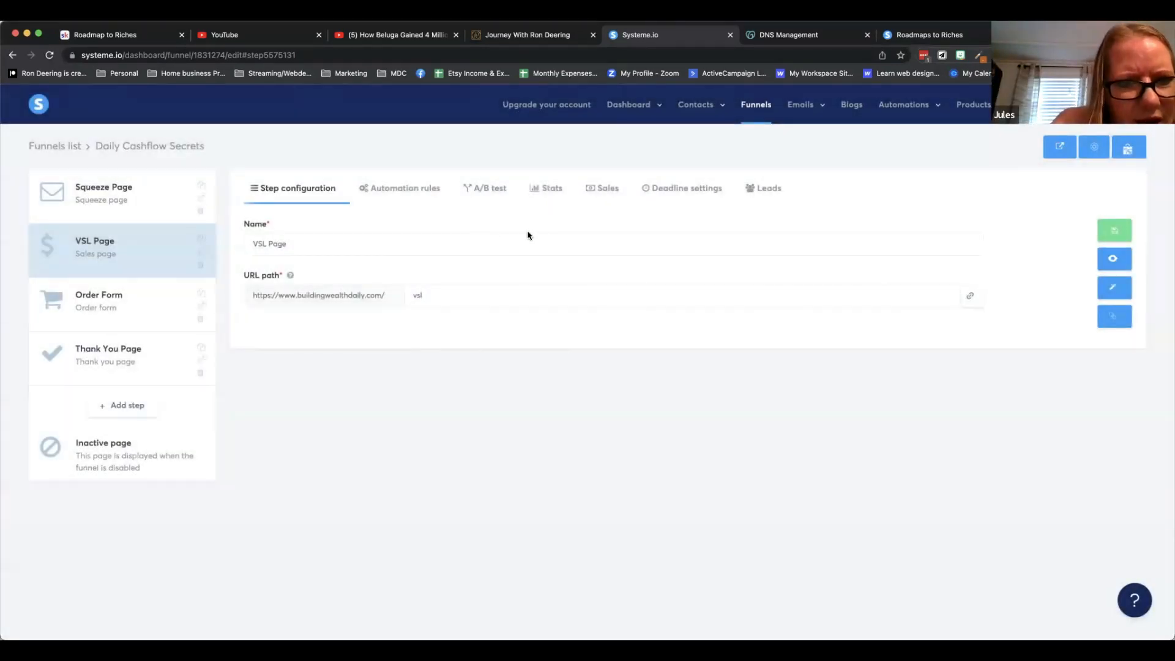
Review the URL paths of the Squeeze, VSL and Order Form pages in the funnel.
left_click(438, 297)
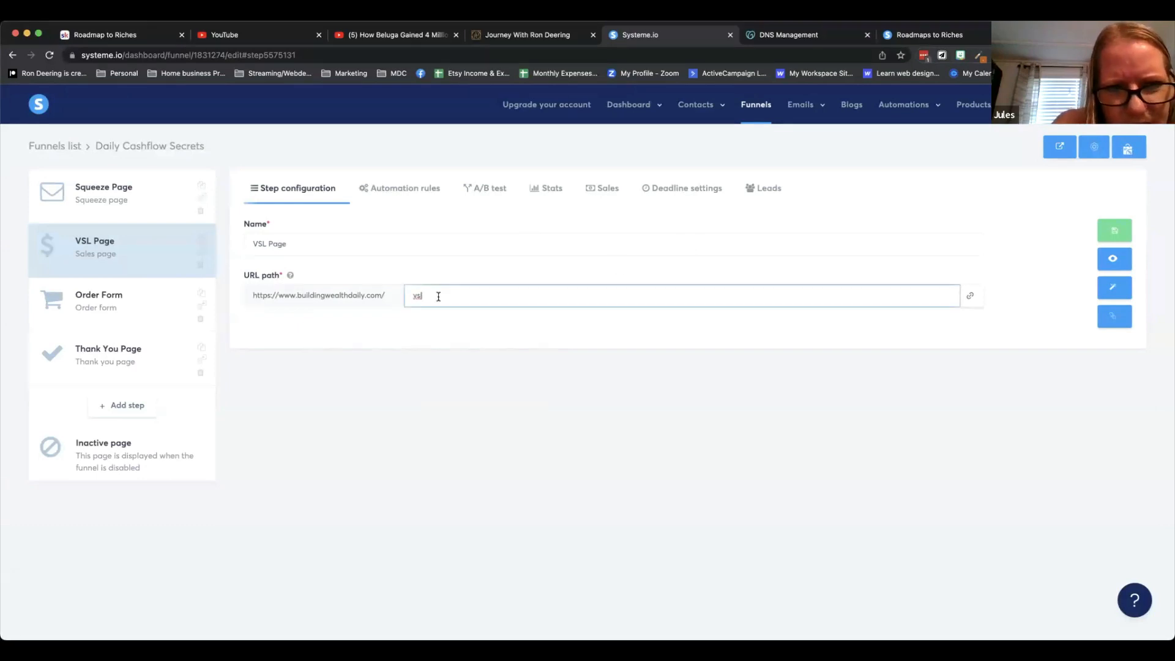
left_click(148, 195)
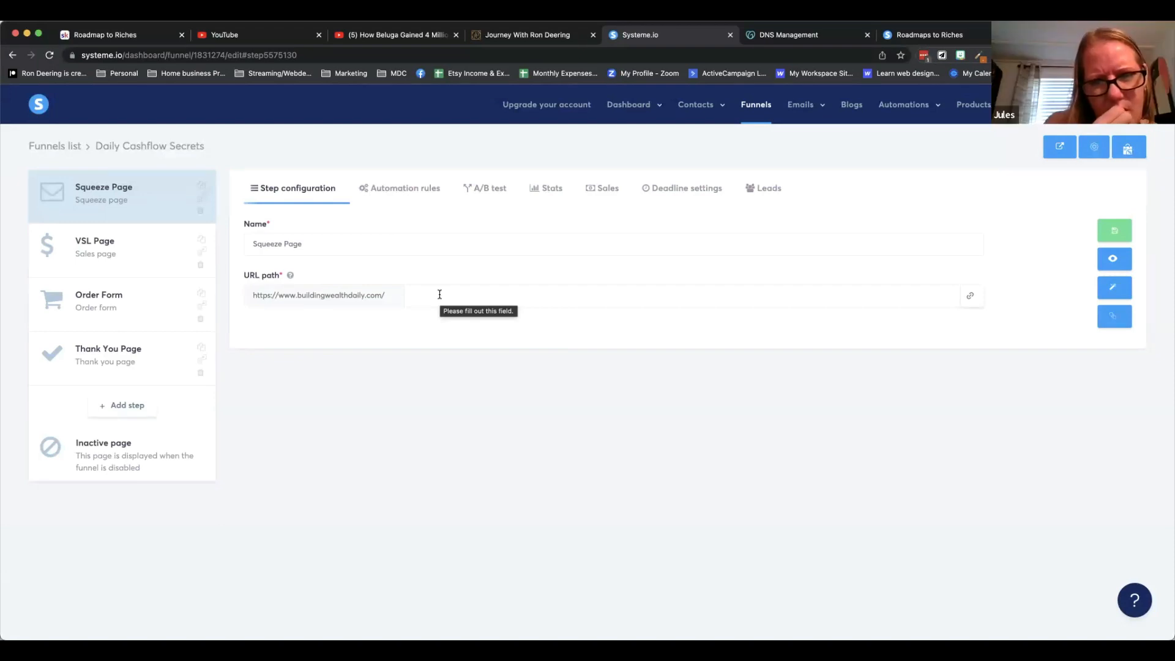
left_click(183, 251)
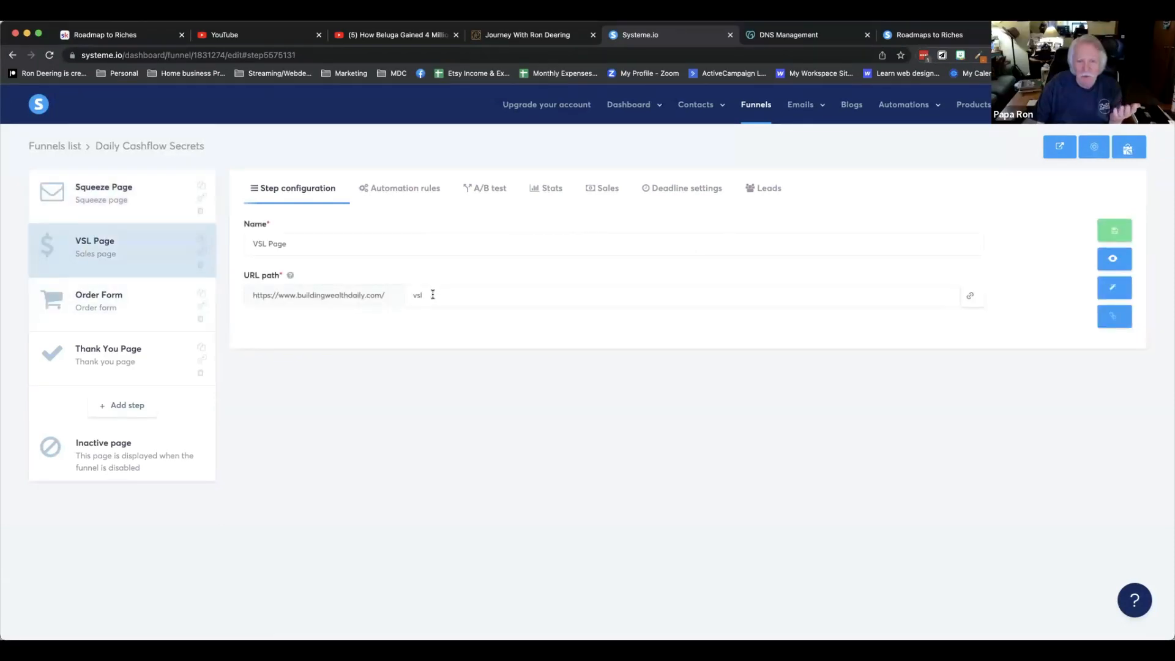
left_click_drag(433, 294, 407, 295)
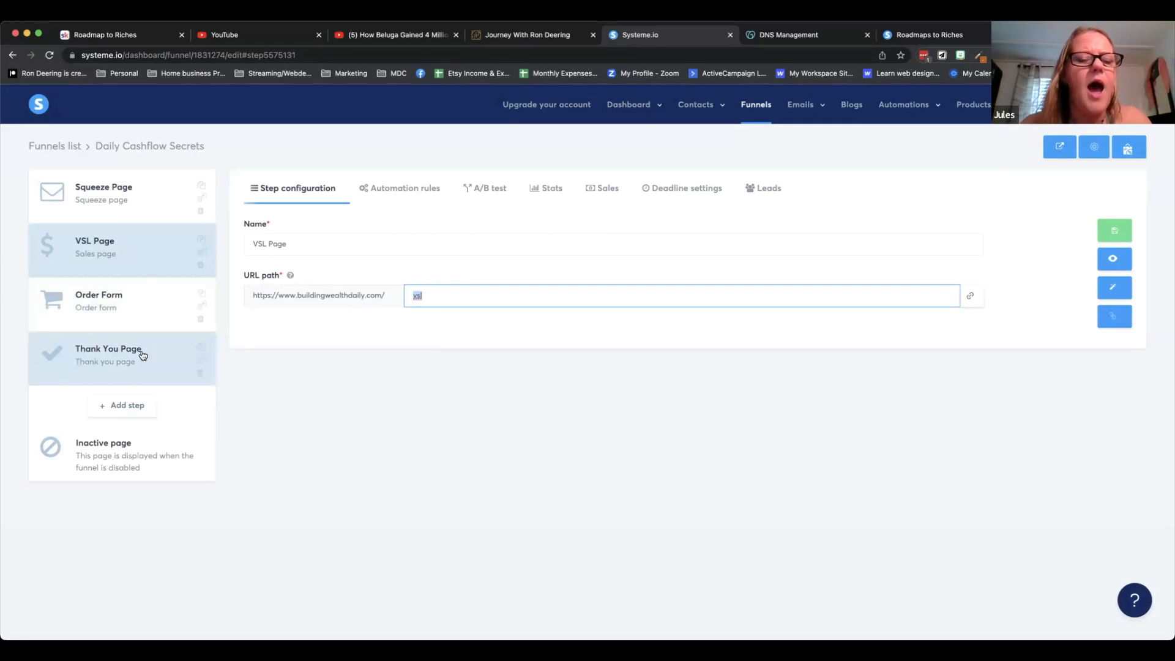
left_click(129, 312)
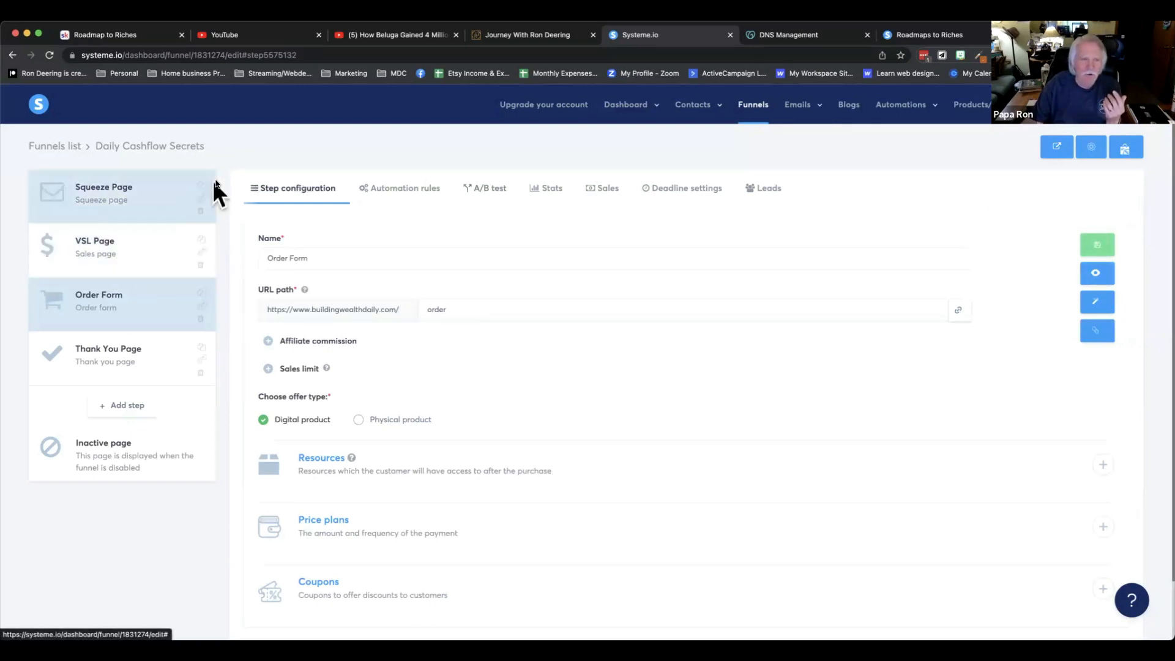
Open the live funnel and submit the opt-in popup form with the contact's autofilled name, e-mail and phone number.
left_click(1053, 150)
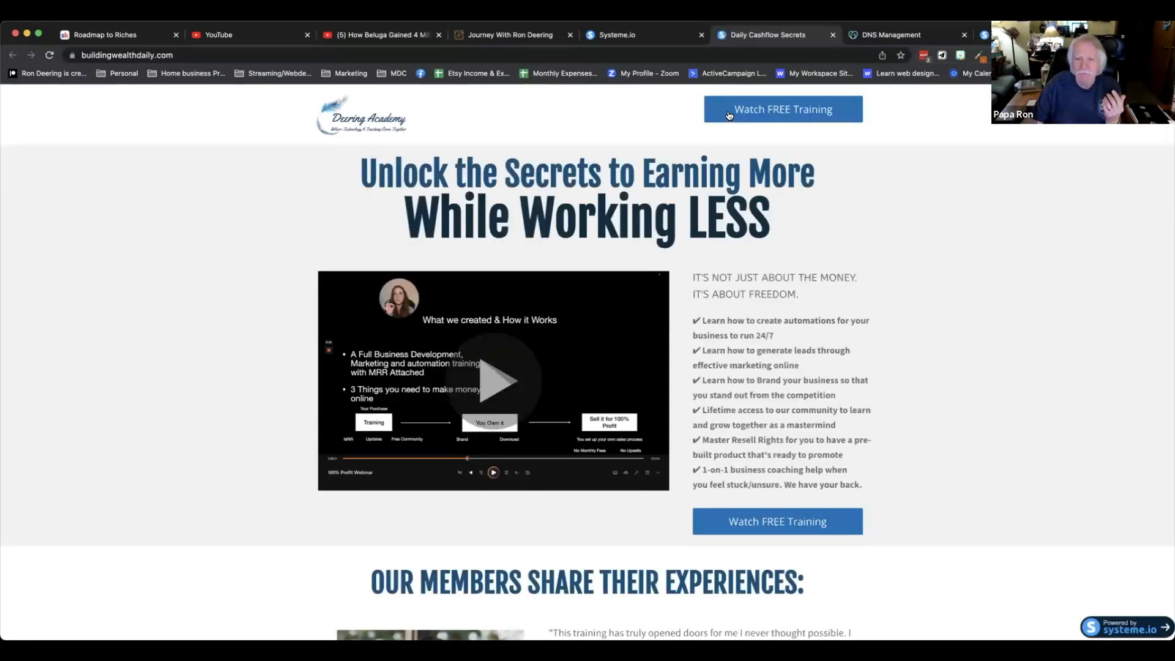
left_click(744, 524)
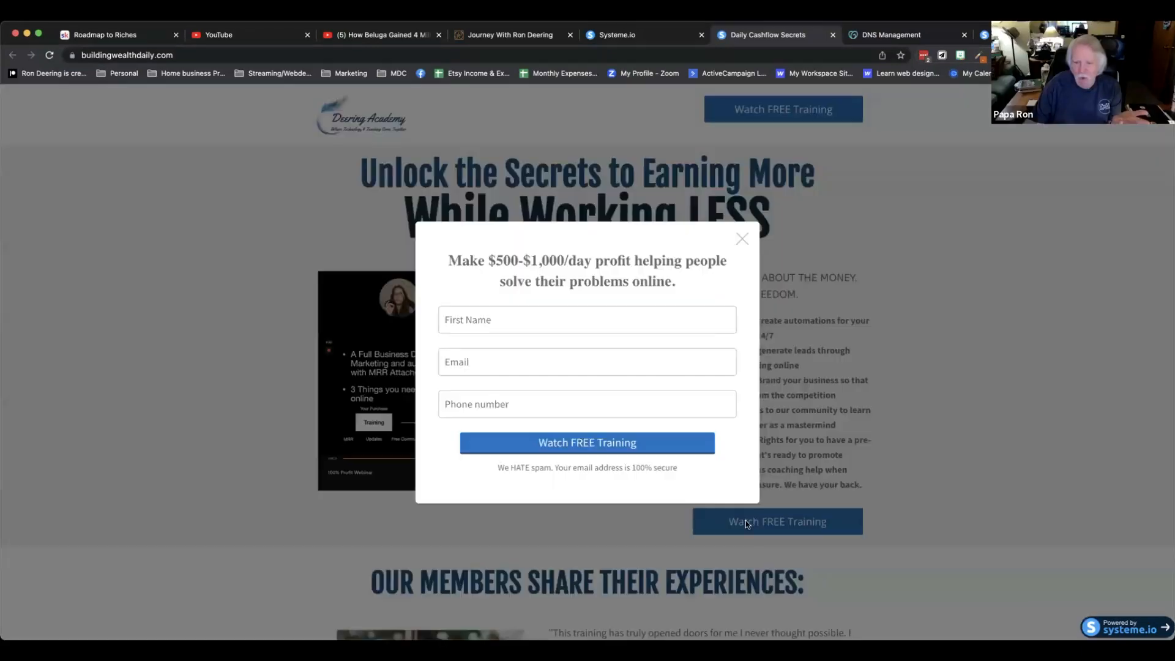
left_click(526, 321)
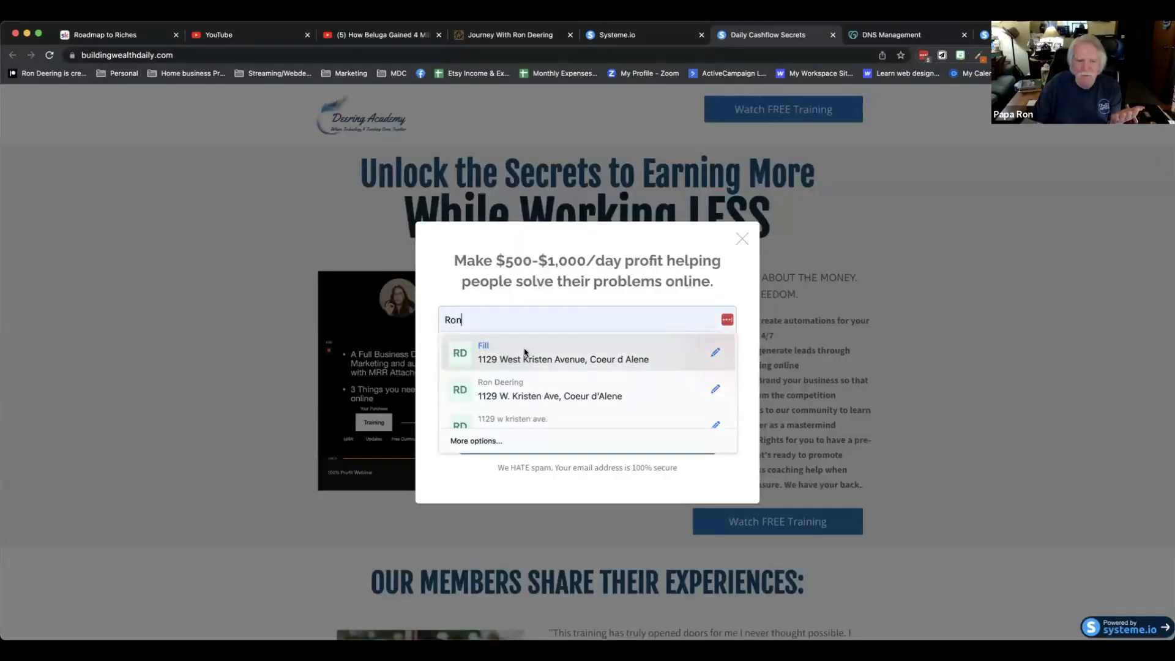
left_click(527, 355)
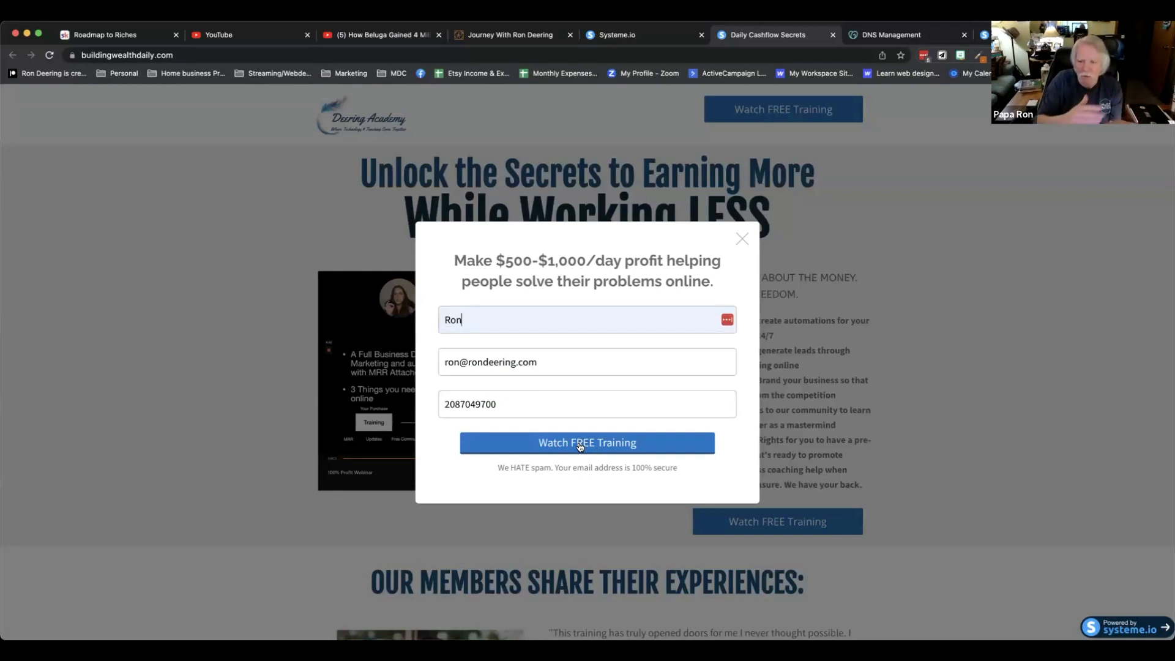
left_click(620, 35)
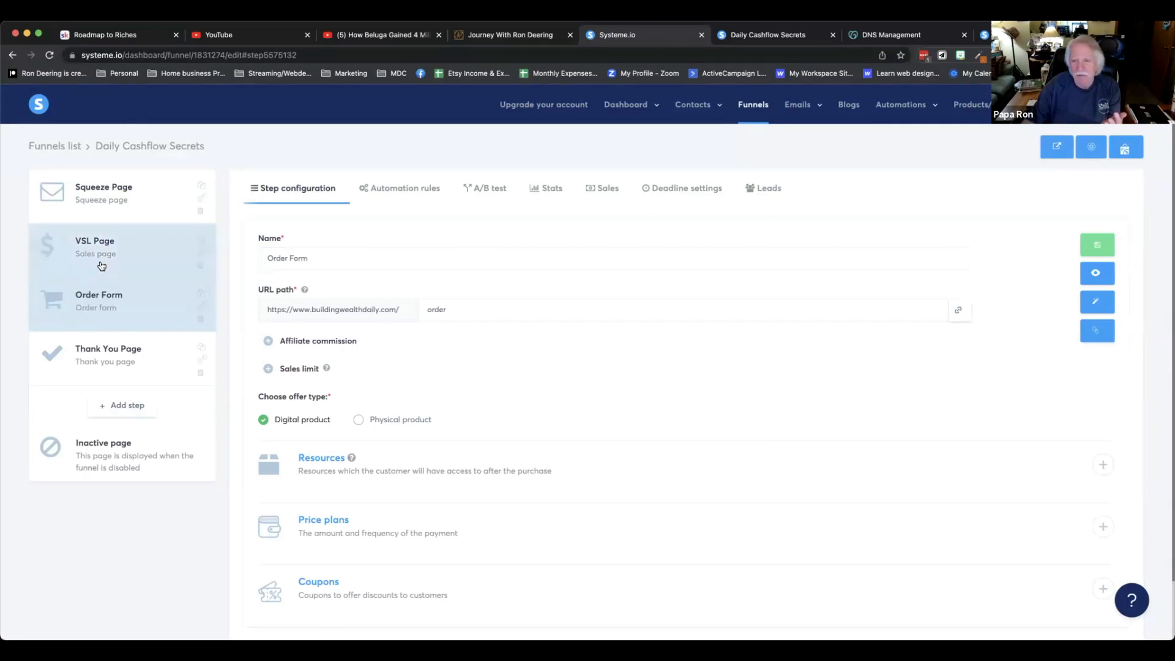
left_click(770, 35)
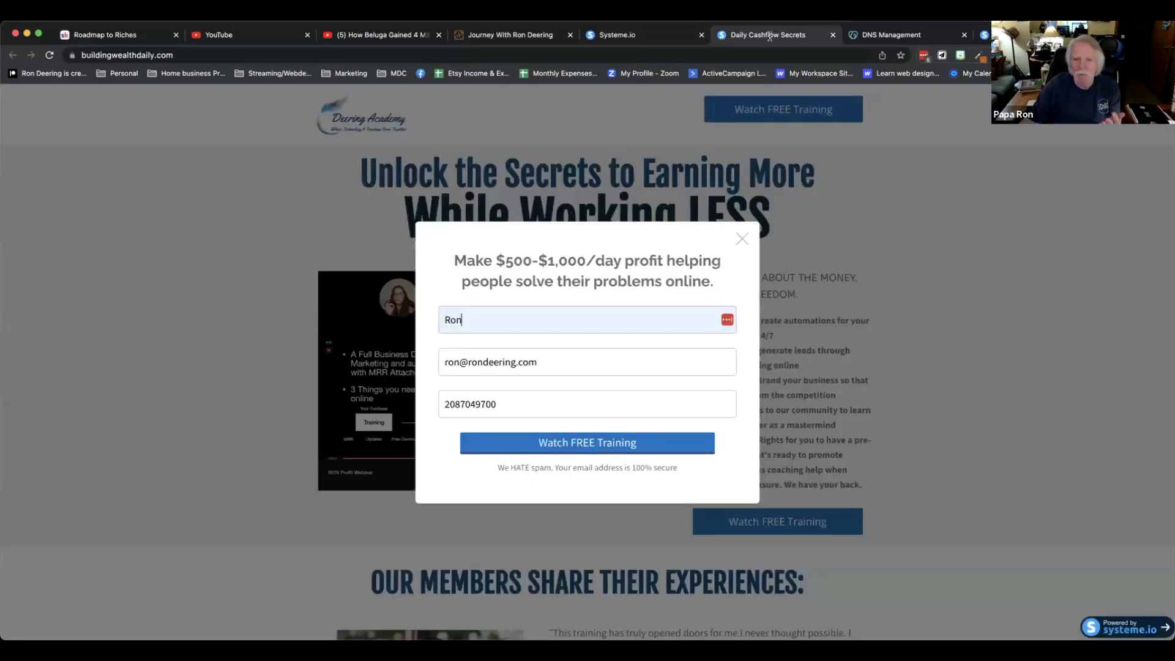
left_click(611, 444)
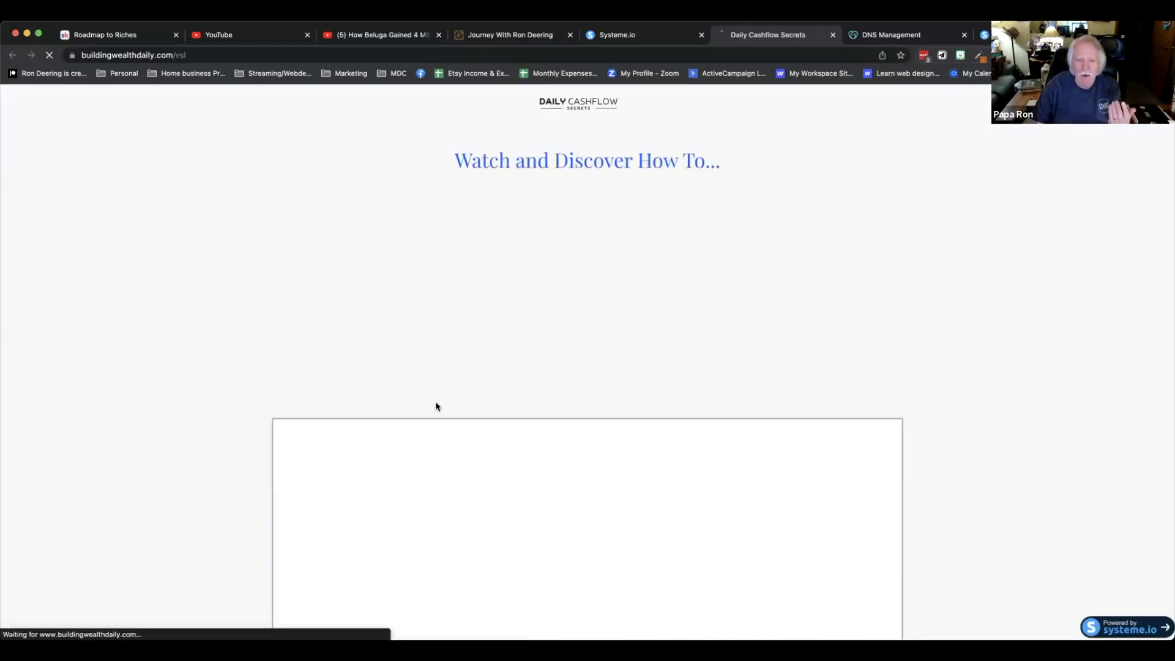
Scroll the VSL page, continue to the order form, and go back to the VSL page.
scroll(484, 401, "down", 5)
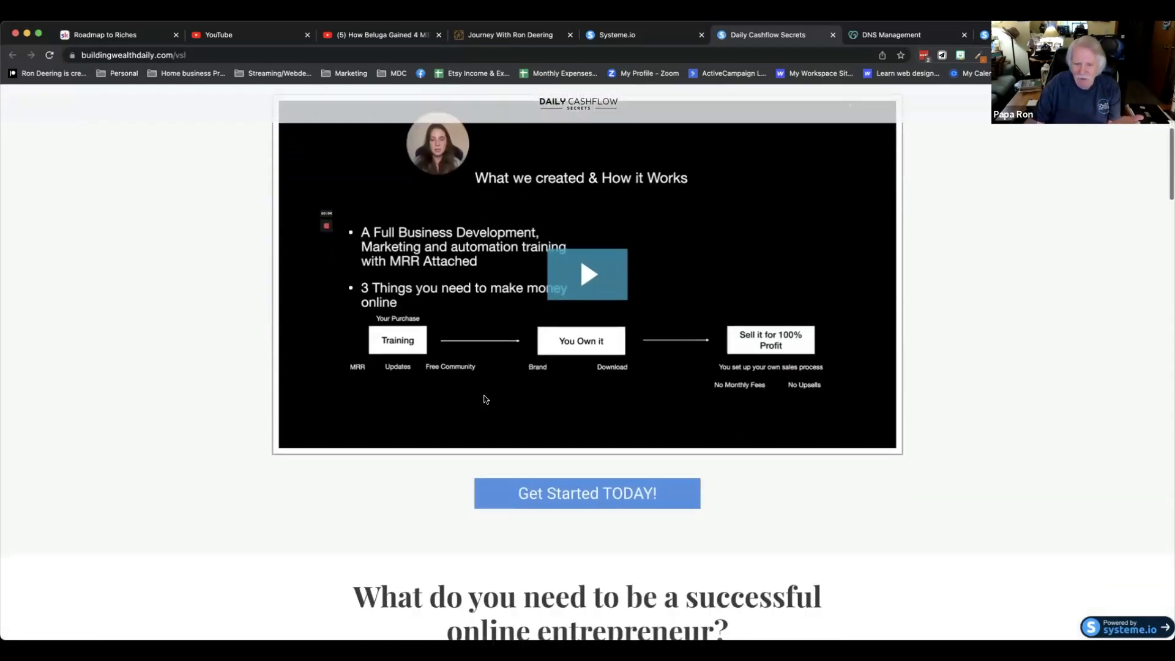
scroll(485, 399, "down", 1)
left_click(569, 456)
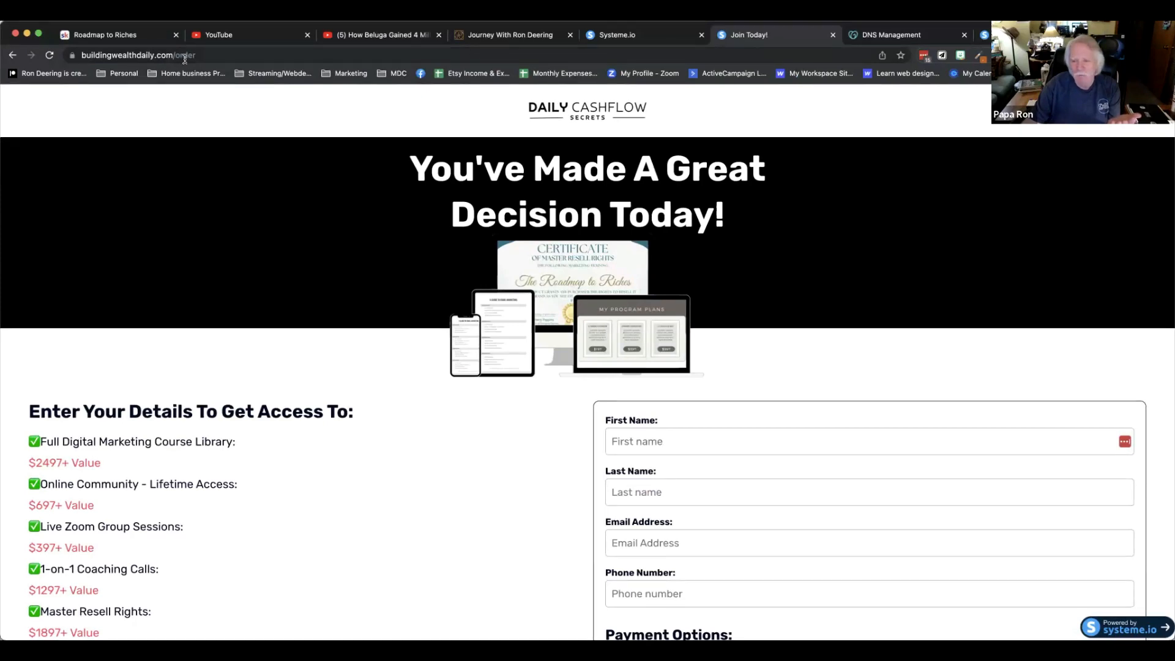
left_click(12, 56)
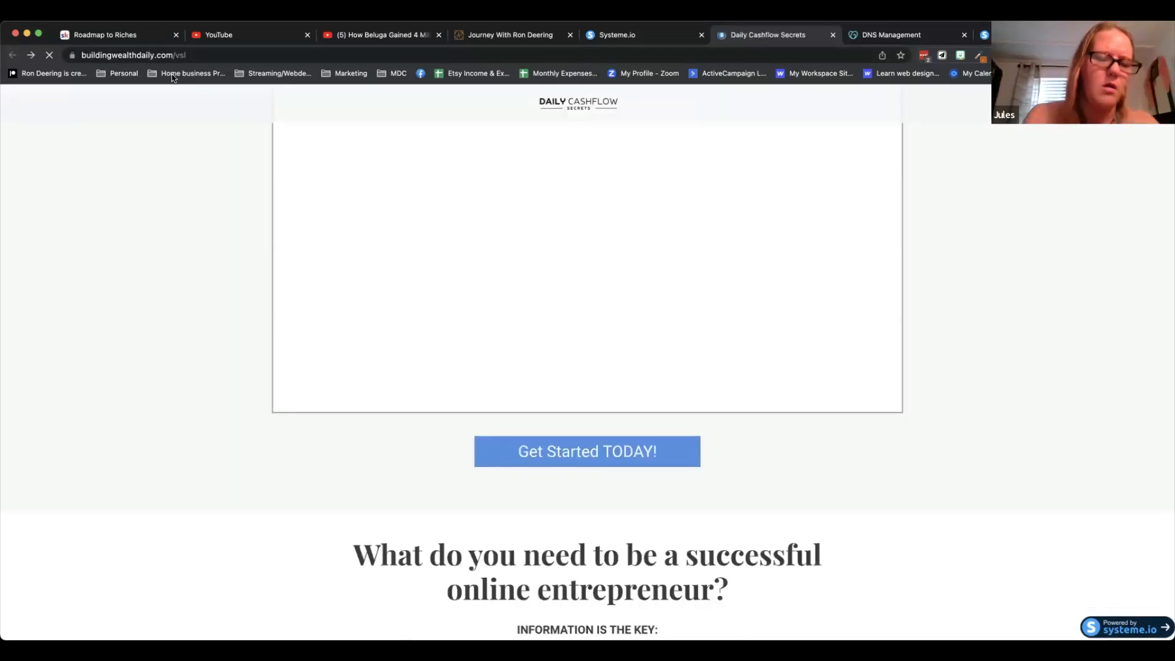
Check the URL paths of the VSL, Order Form and Thank You pages, then close the live funnel tab.
left_click(660, 38)
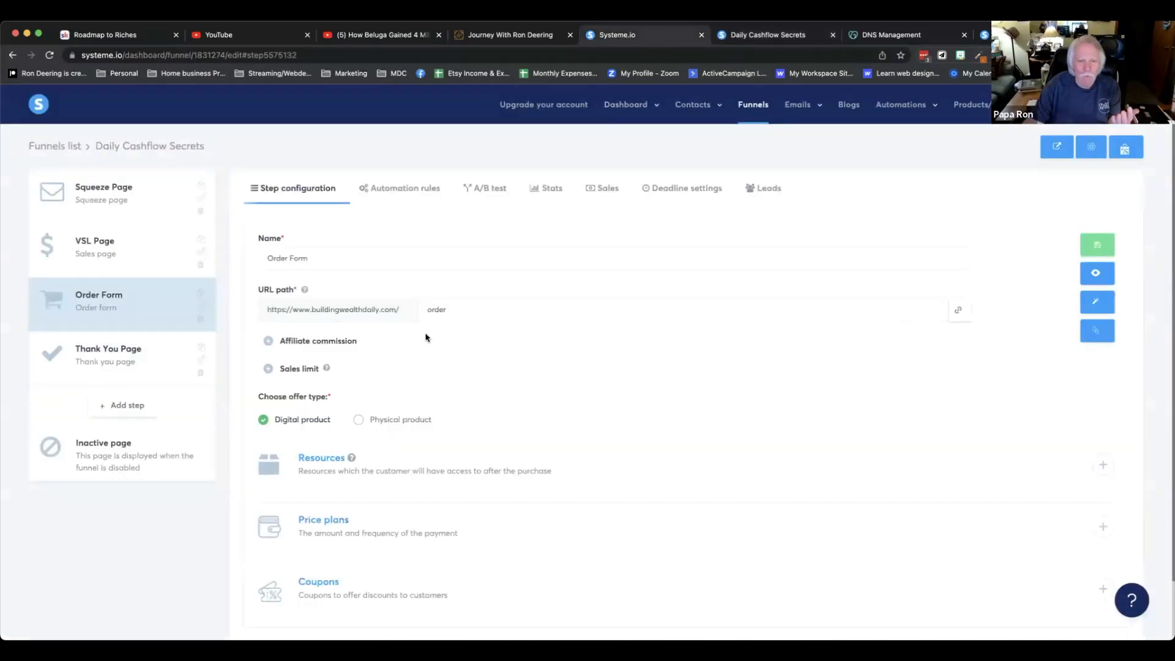
left_click(136, 260)
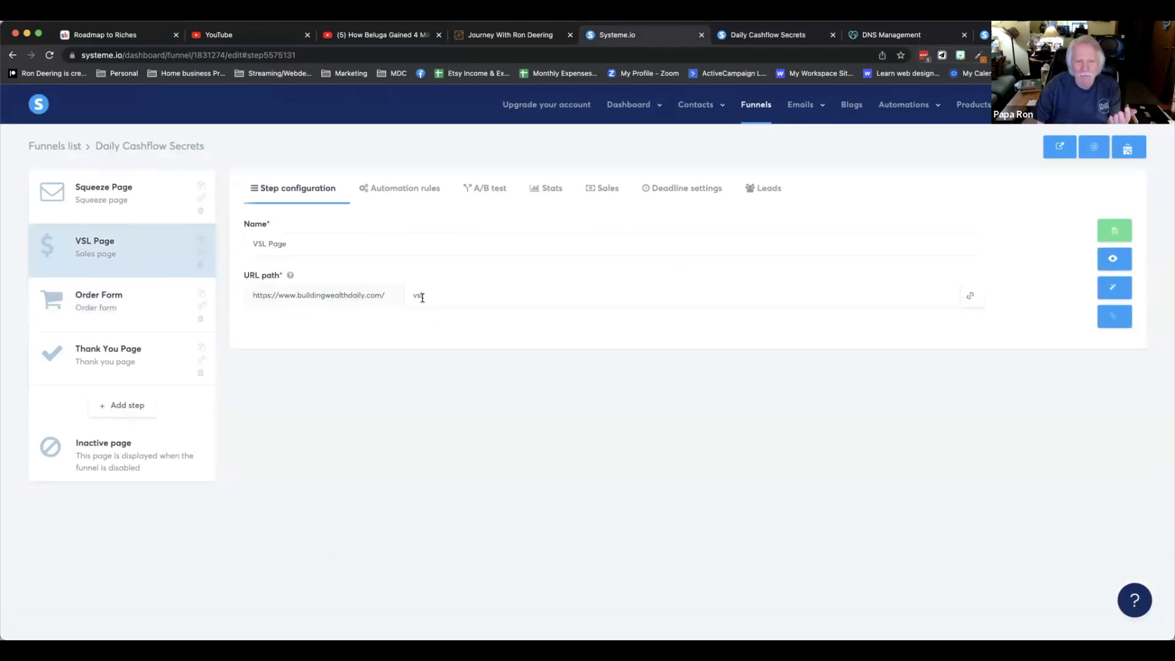
left_click(126, 296)
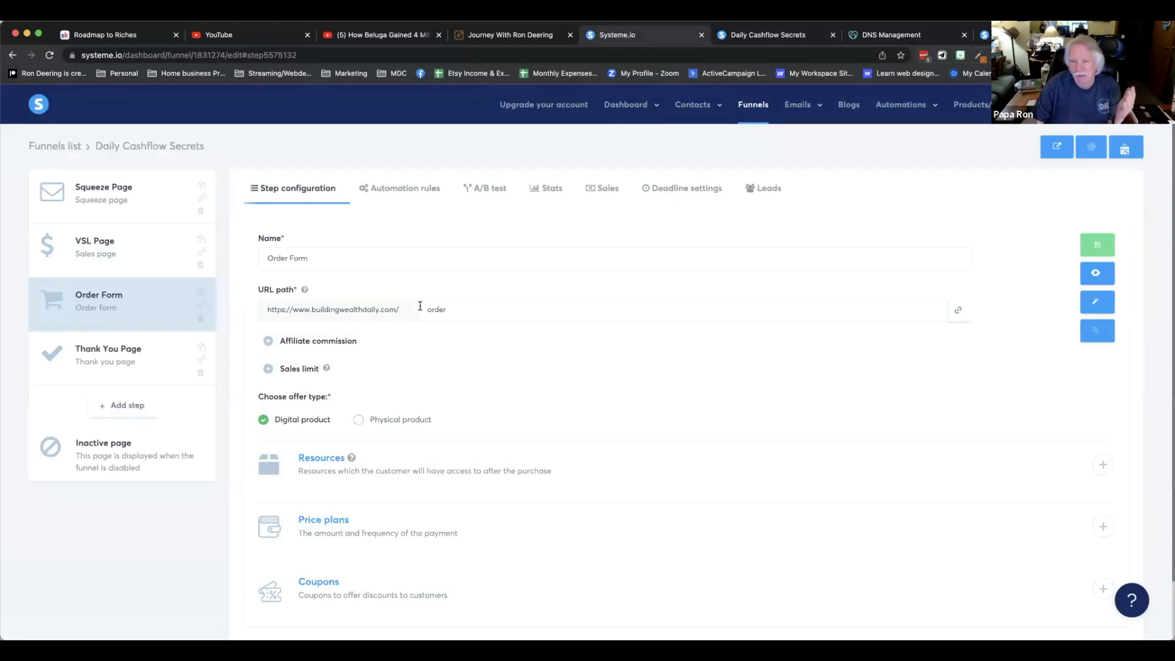
left_click(136, 354)
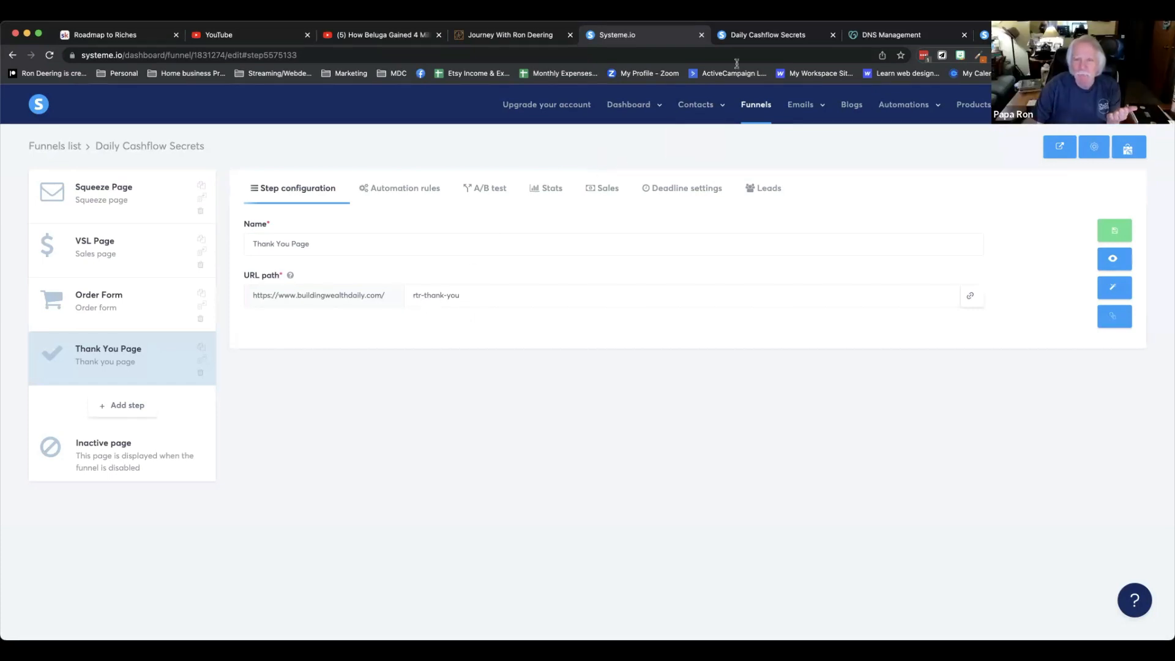
left_click(833, 35)
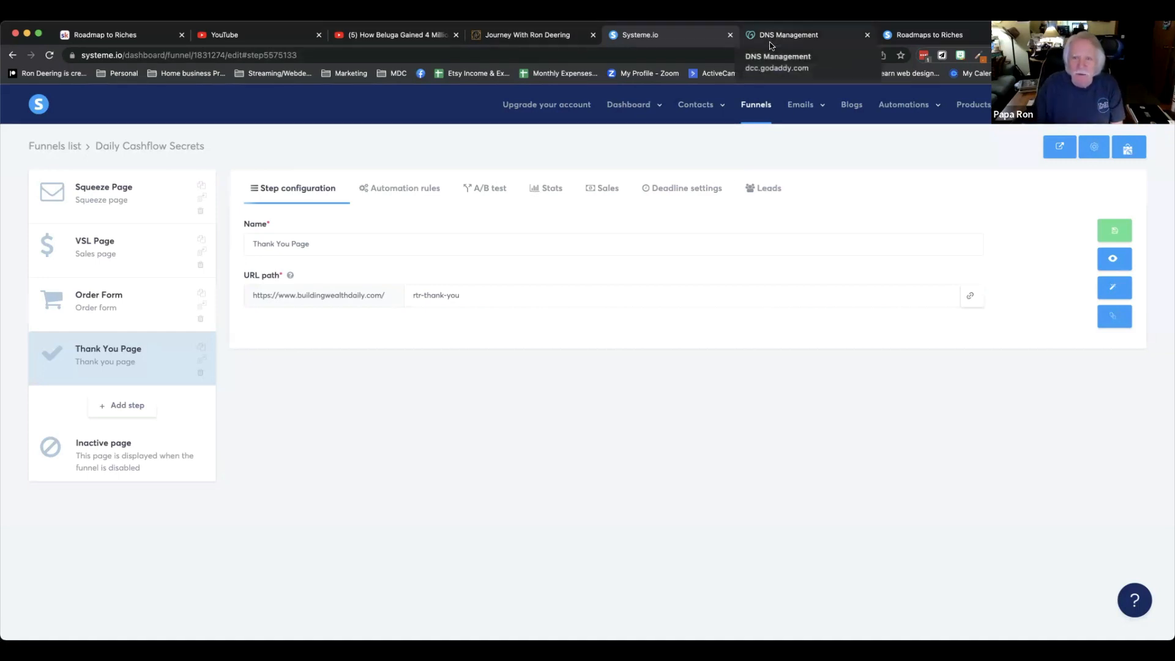
Open the account's Mailing settings, scroll to the Domains section, and open then close the domain authentication setup dialog.
mouse_move(1100, 116)
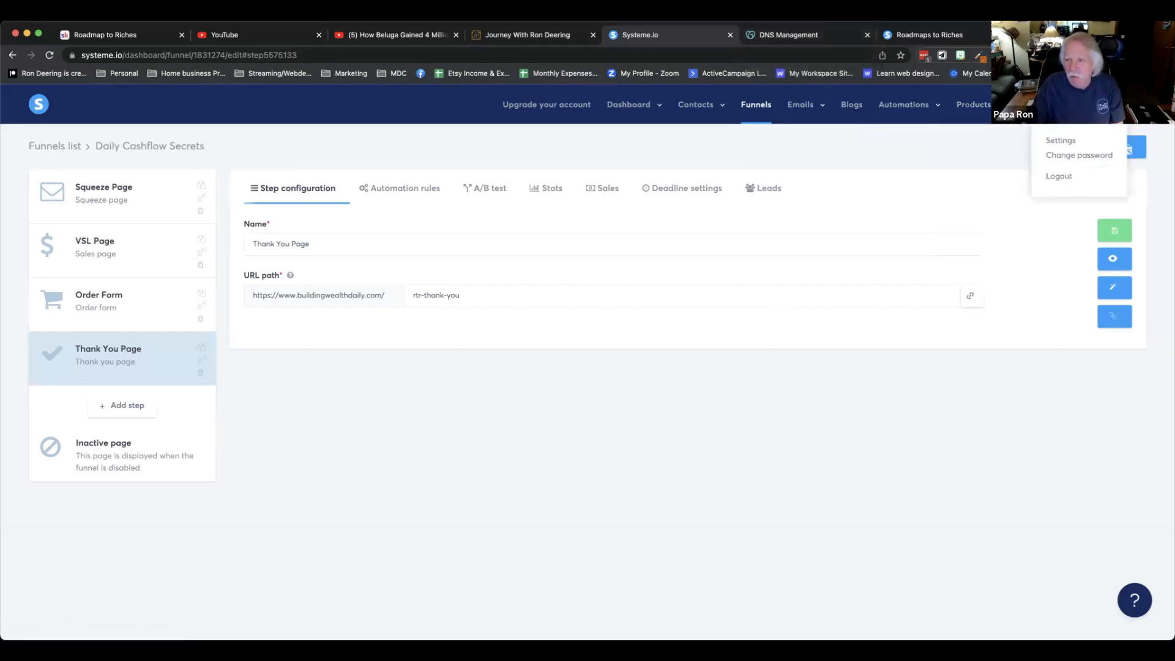
left_click(1078, 141)
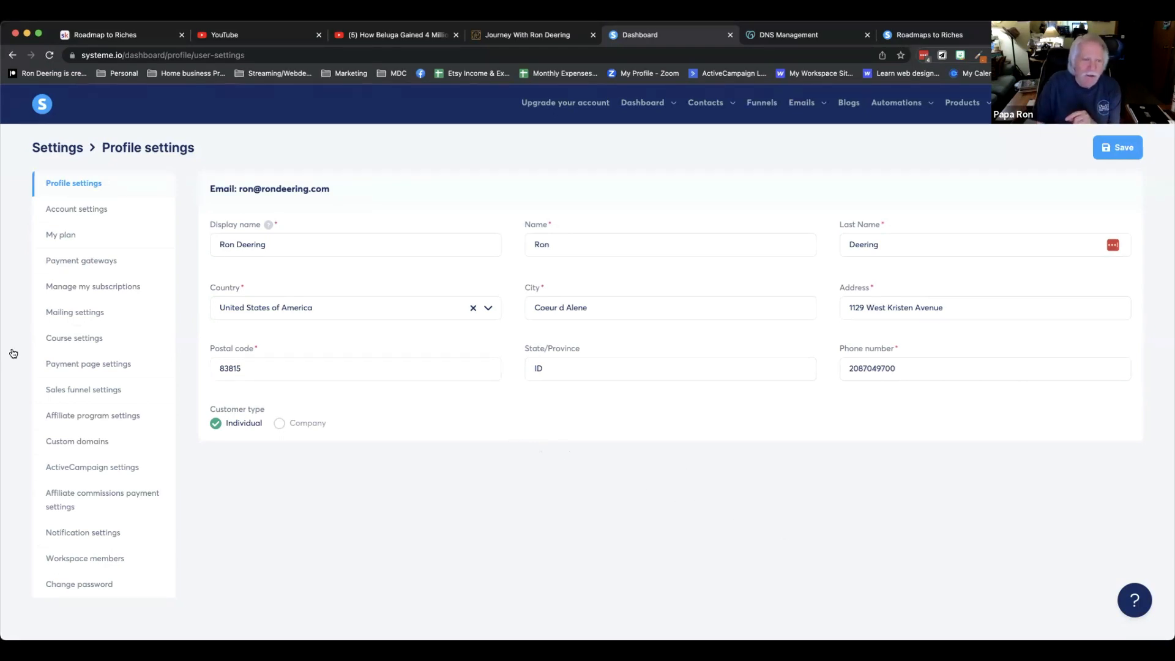
left_click(74, 311)
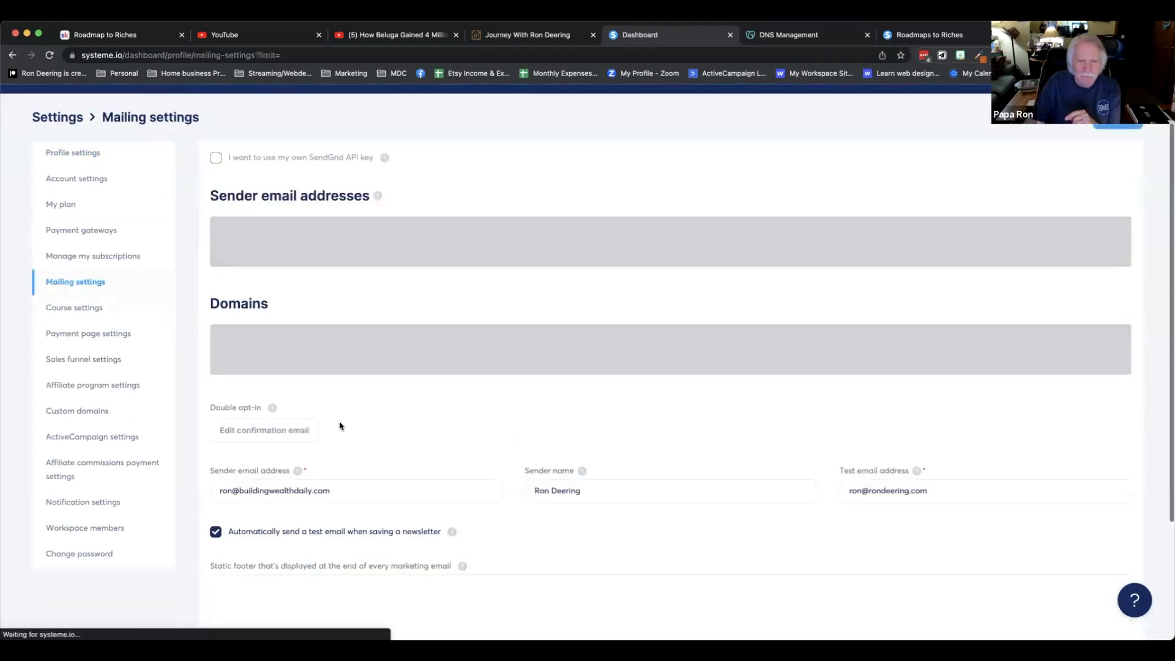
scroll(431, 427, "down", 2)
scroll(430, 428, "down", 2)
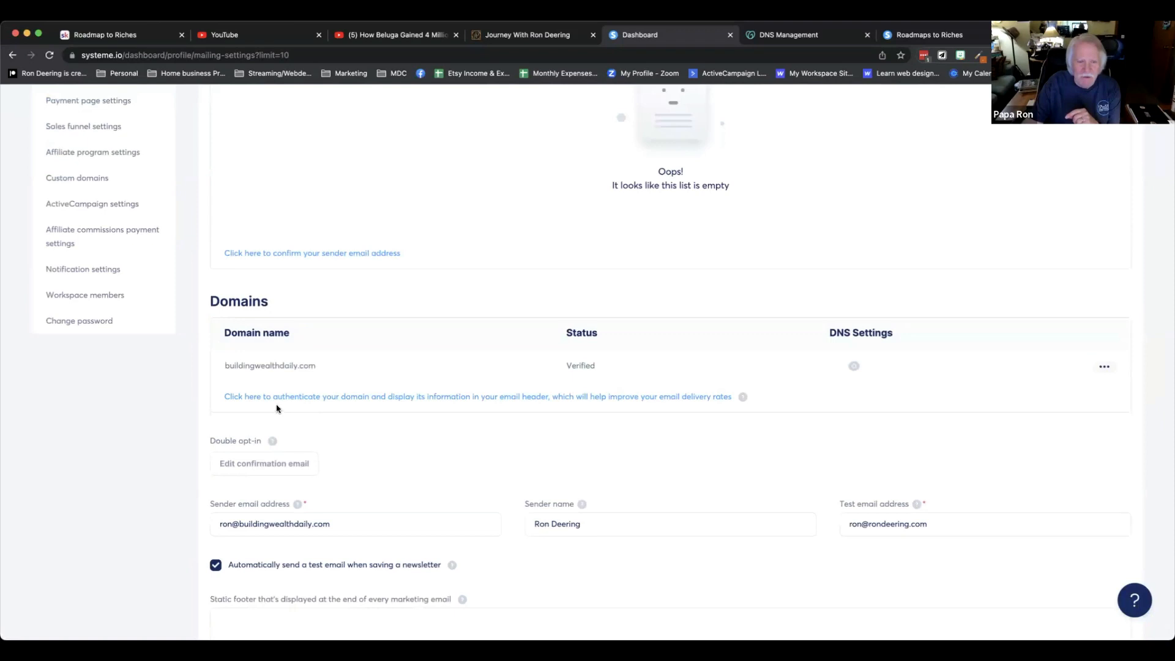
left_click(344, 398)
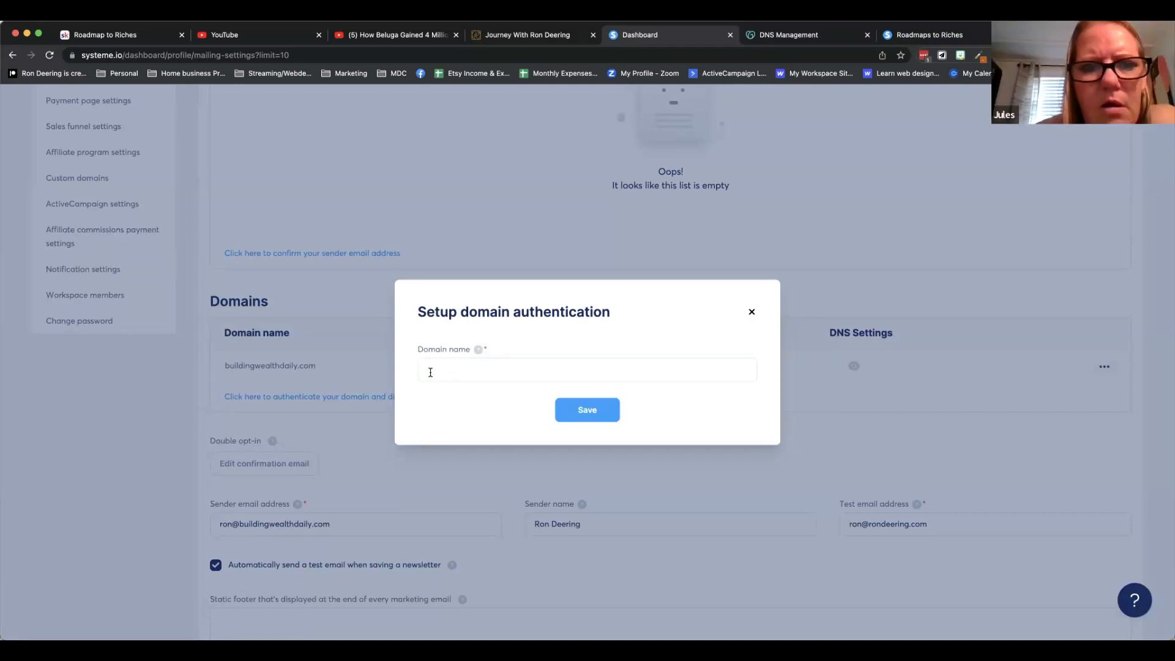
left_click(751, 315)
Compare the DNS authentication records for buildingwealthdaily.com with the CNAME records in GoDaddy DNS Management, then close the instructions.
left_click(854, 366)
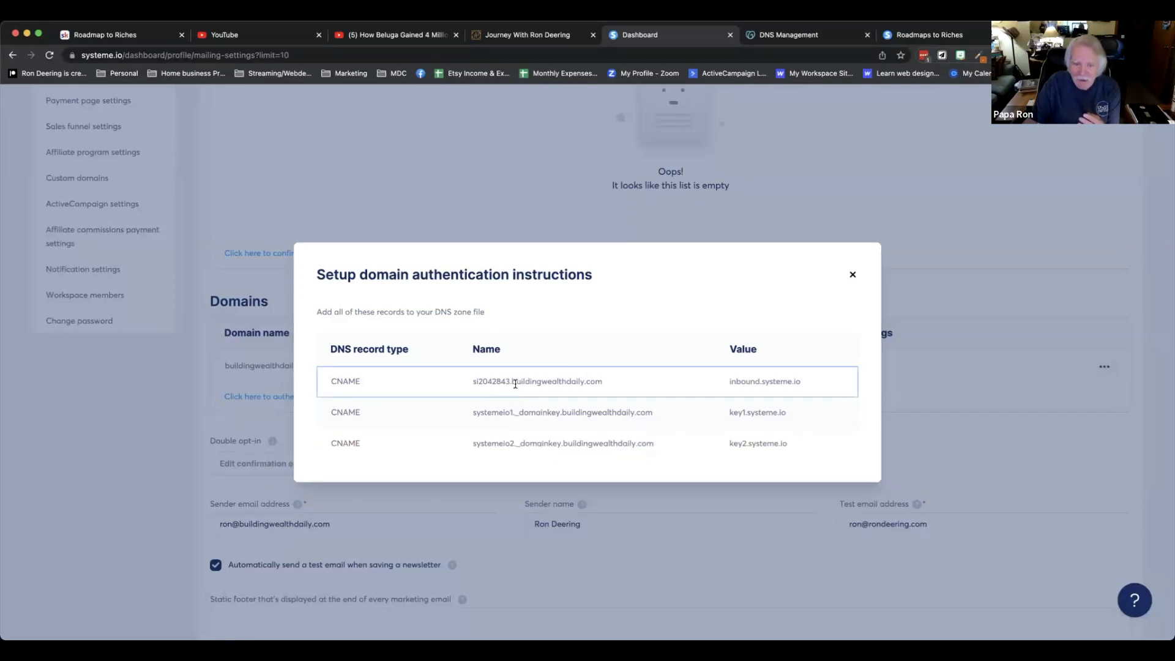
left_click_drag(512, 382, 605, 385)
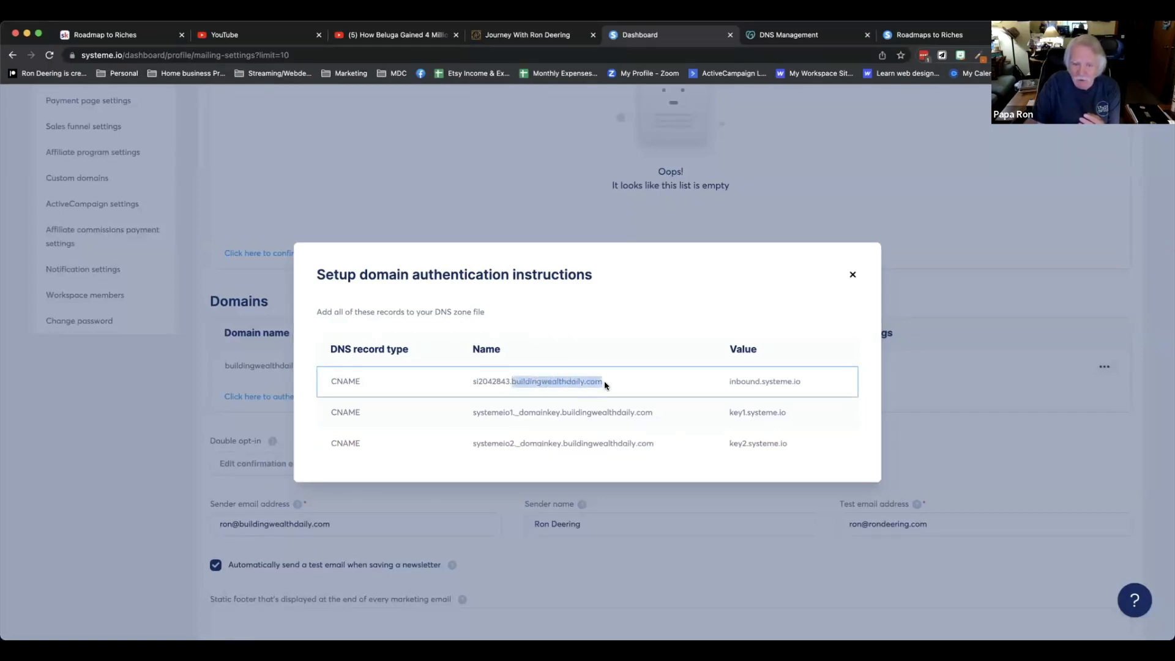
left_click(472, 380)
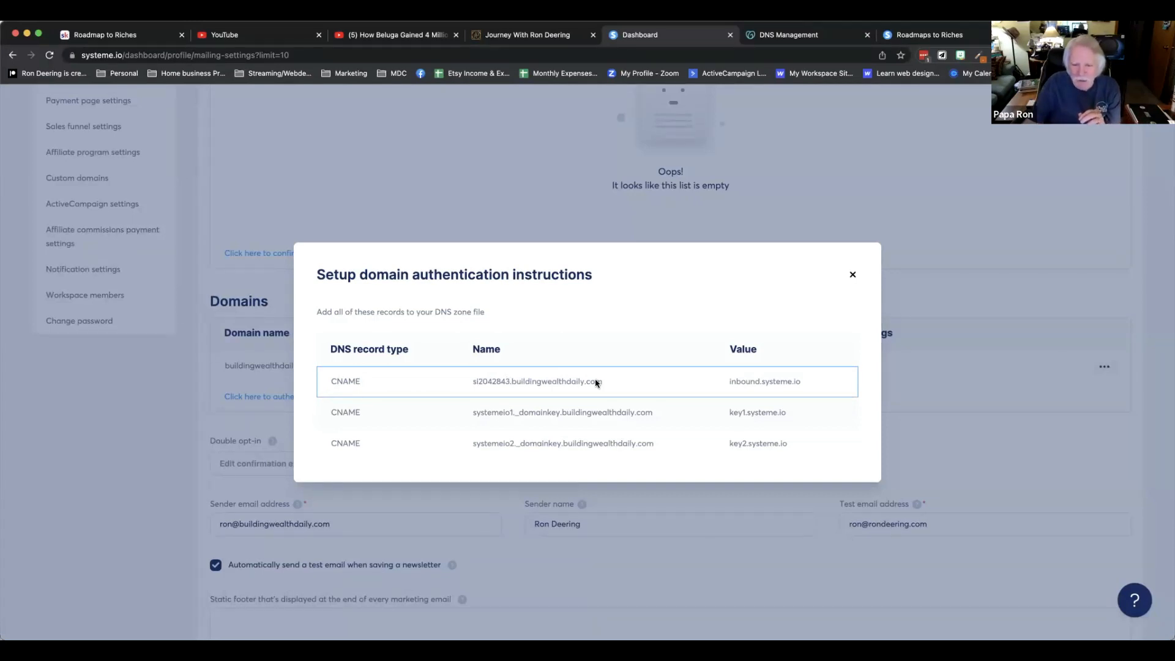
left_click(773, 34)
scroll(491, 292, "up", 8)
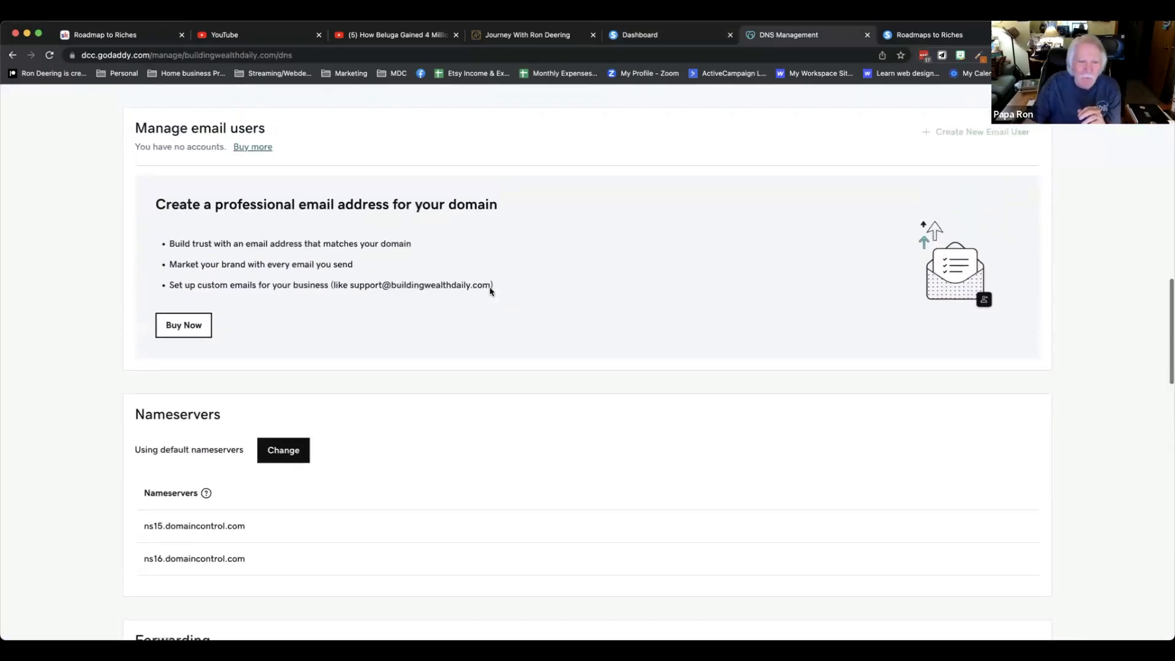
scroll(491, 291, "up", 10)
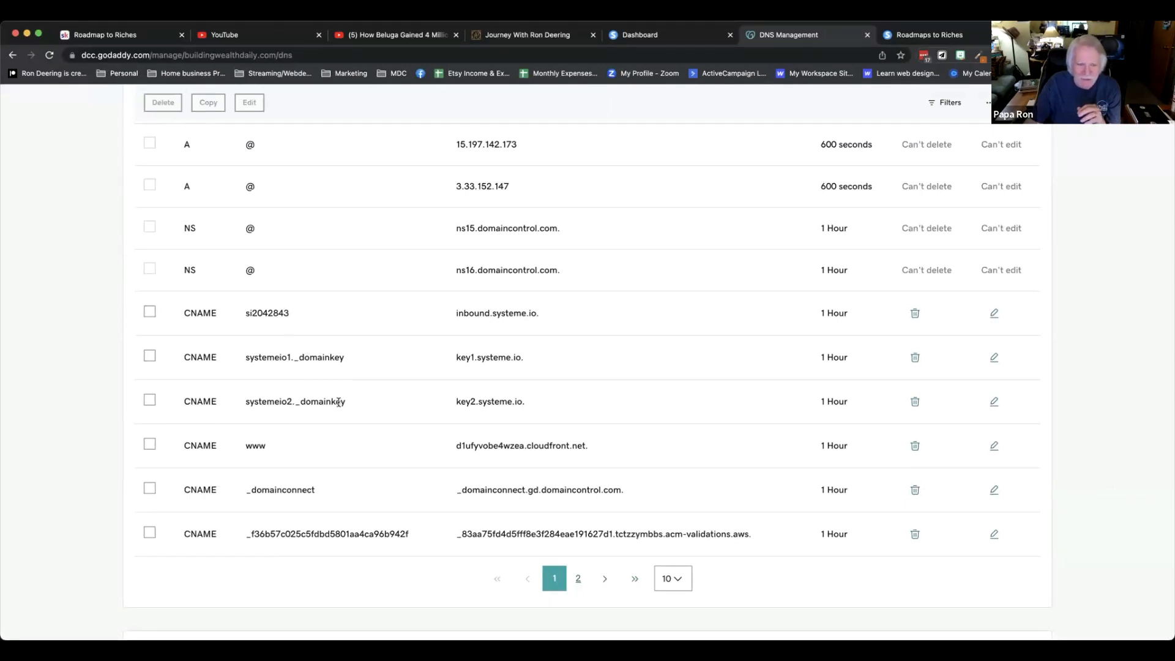
left_click(664, 34)
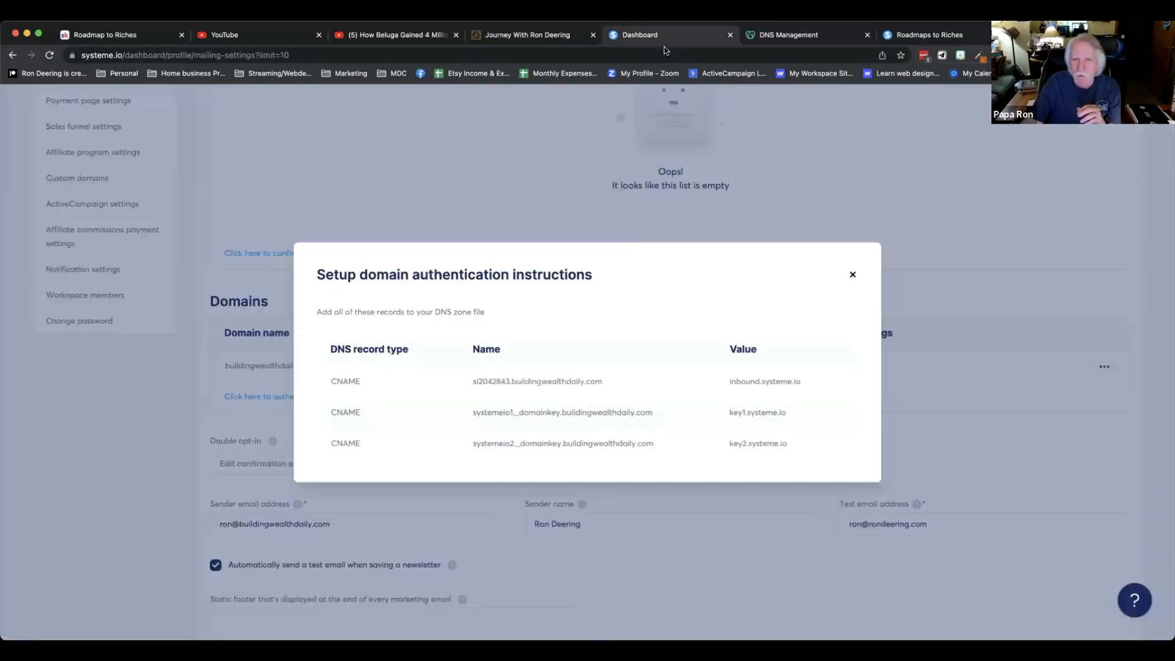
left_click(852, 274)
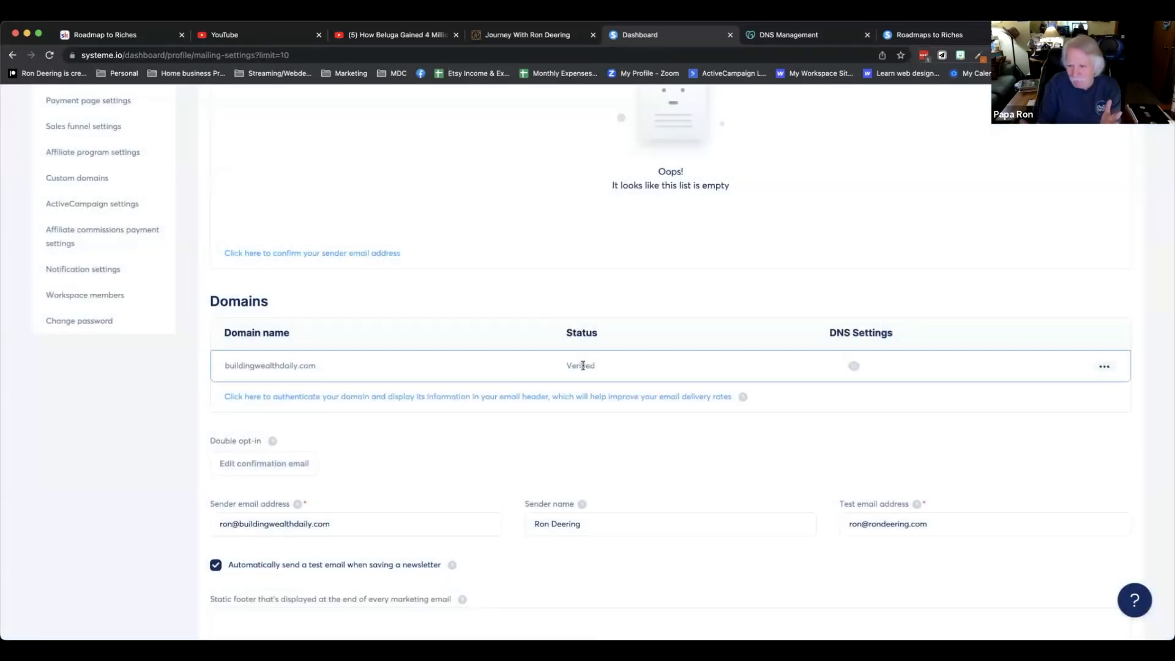